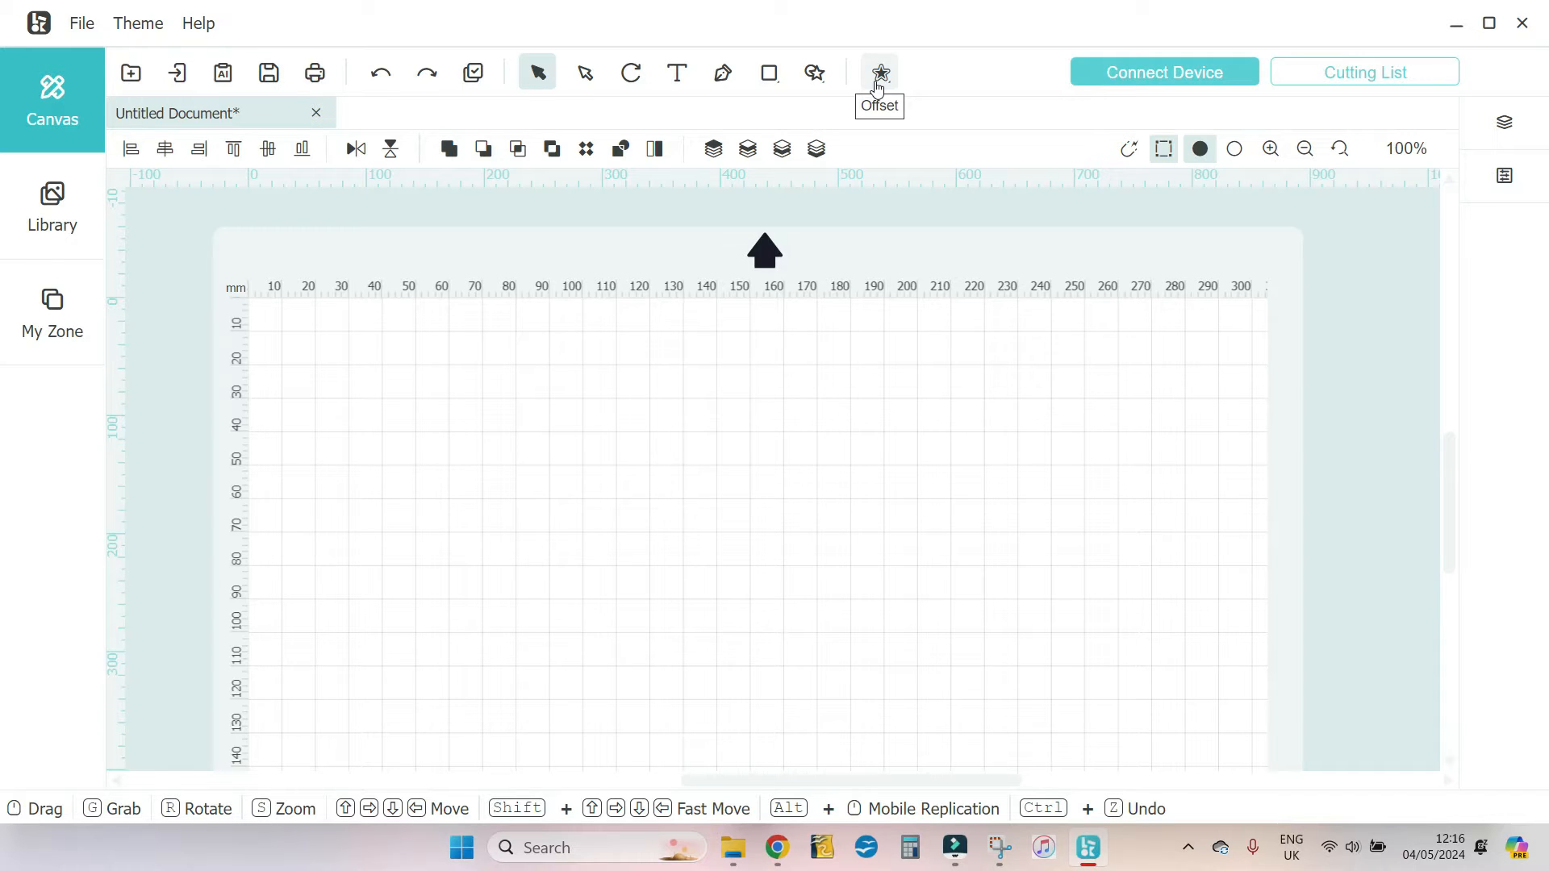
Make the hidden text layer visible and move the text to about X 56 mm, Y 27 mm on the mat
click(1505, 125)
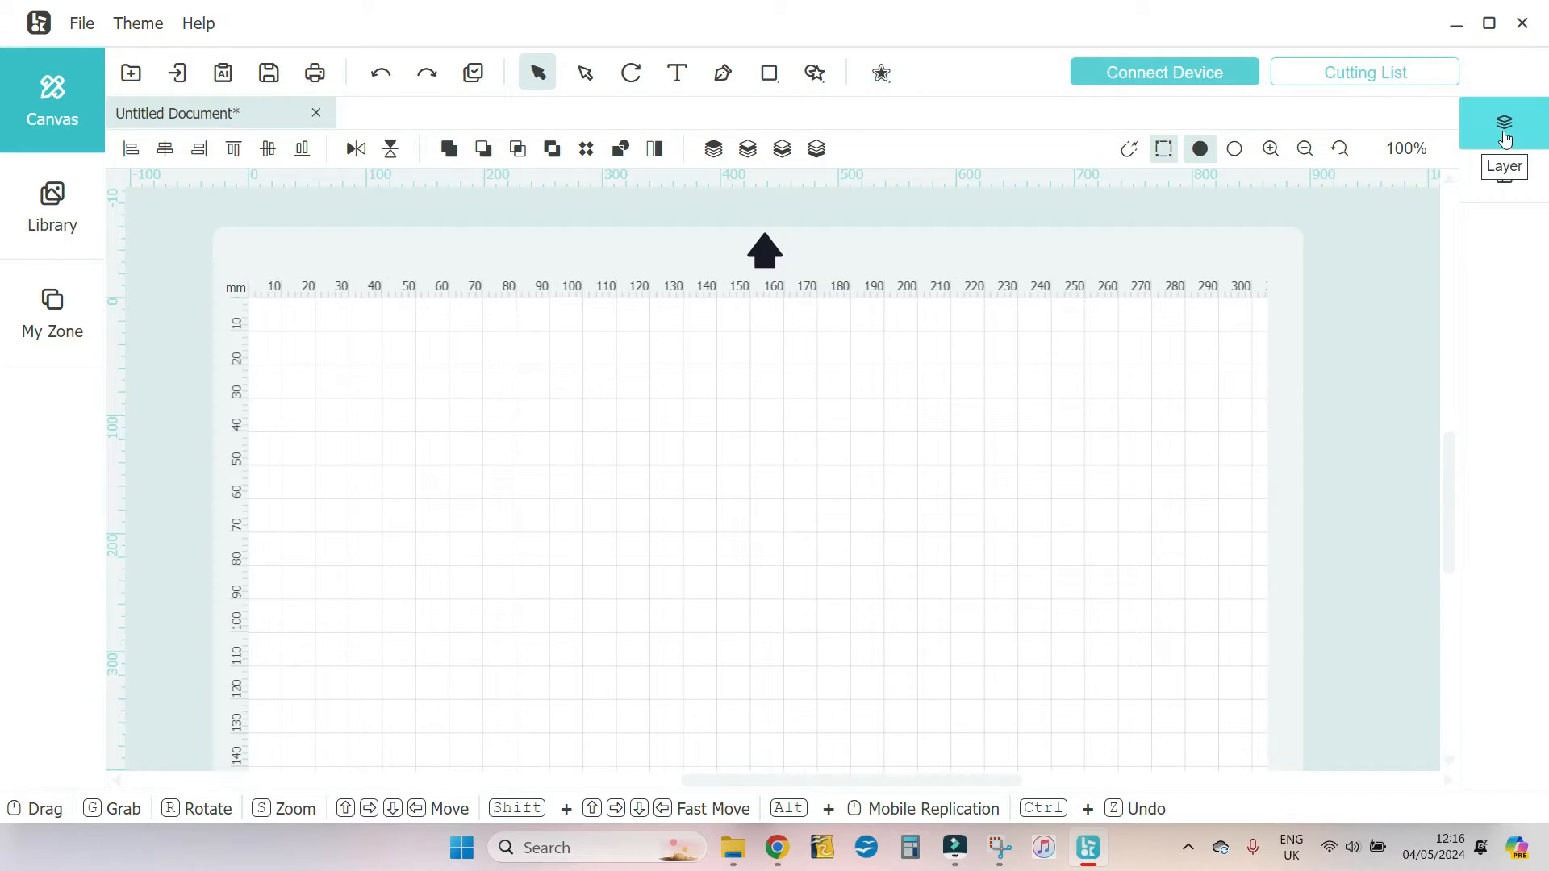
click(1140, 173)
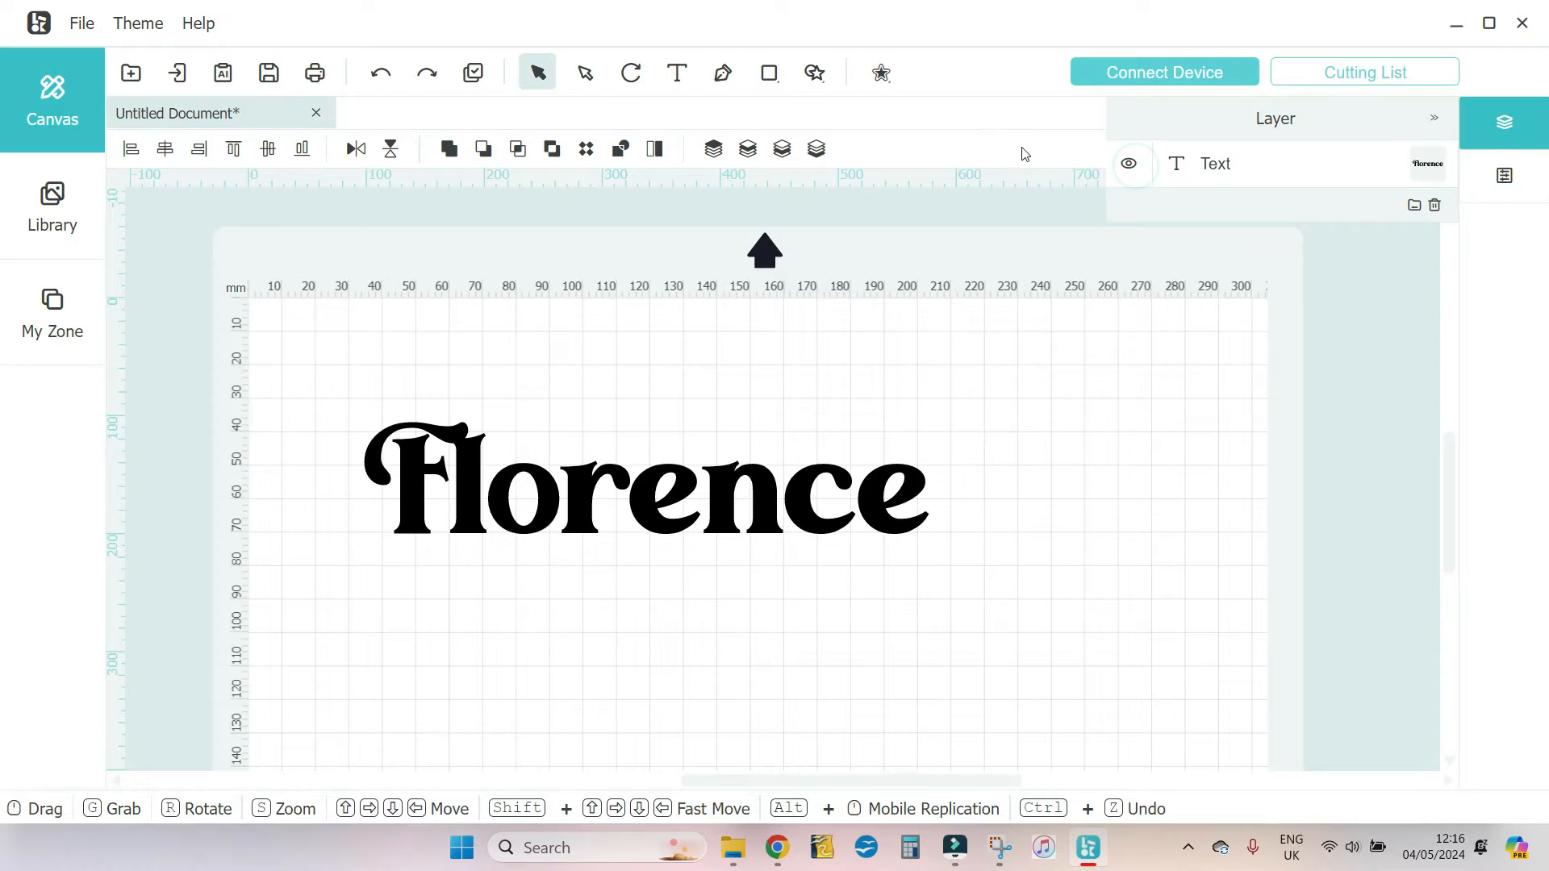
click(1335, 432)
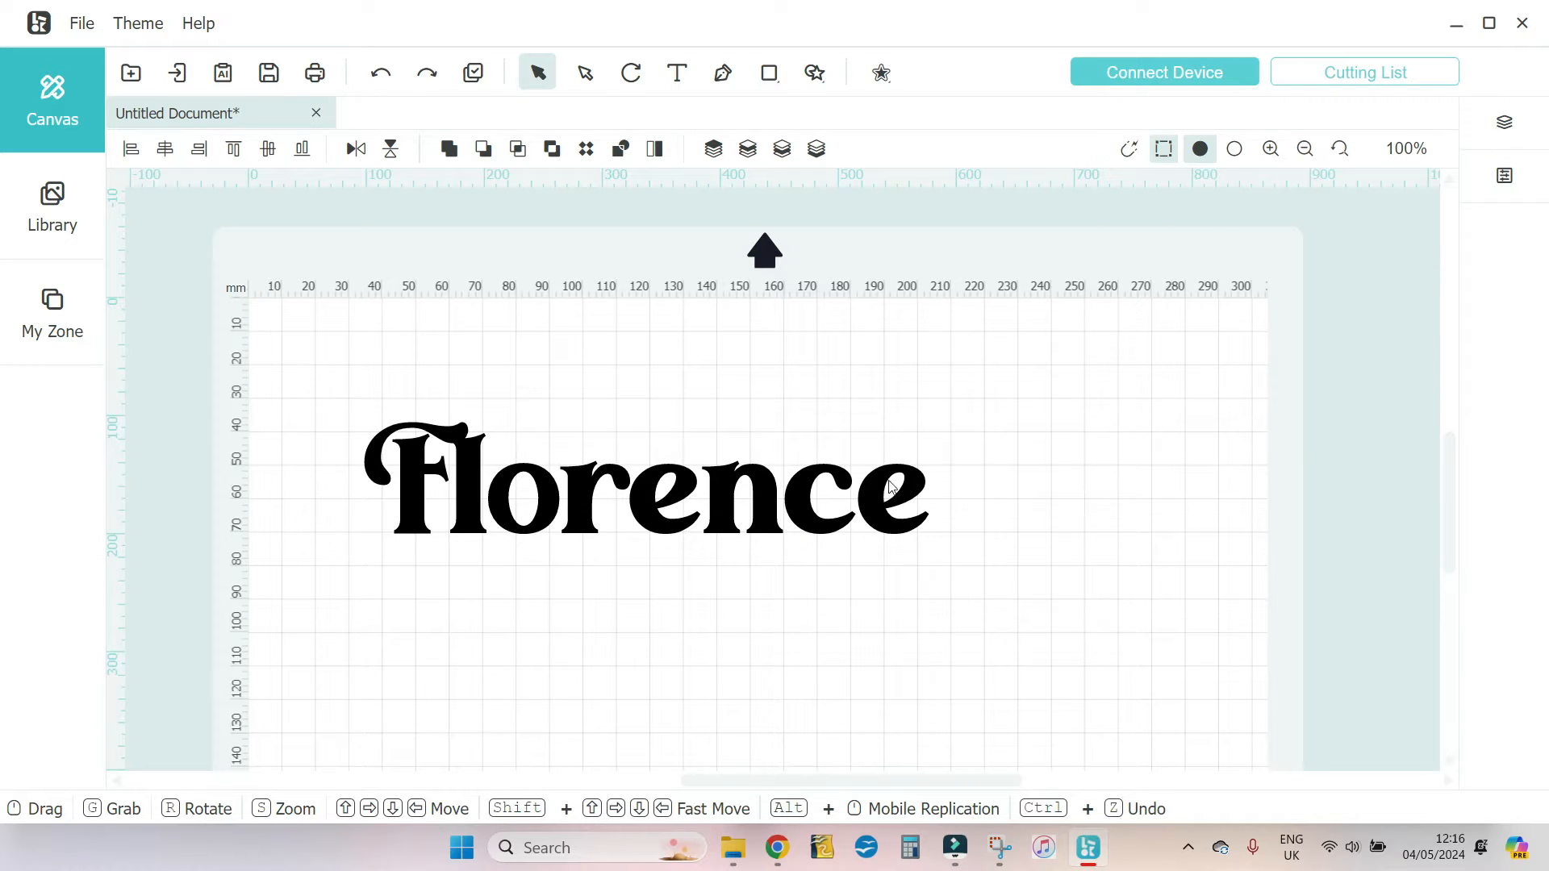
drag(411, 480, 488, 458)
click(510, 595)
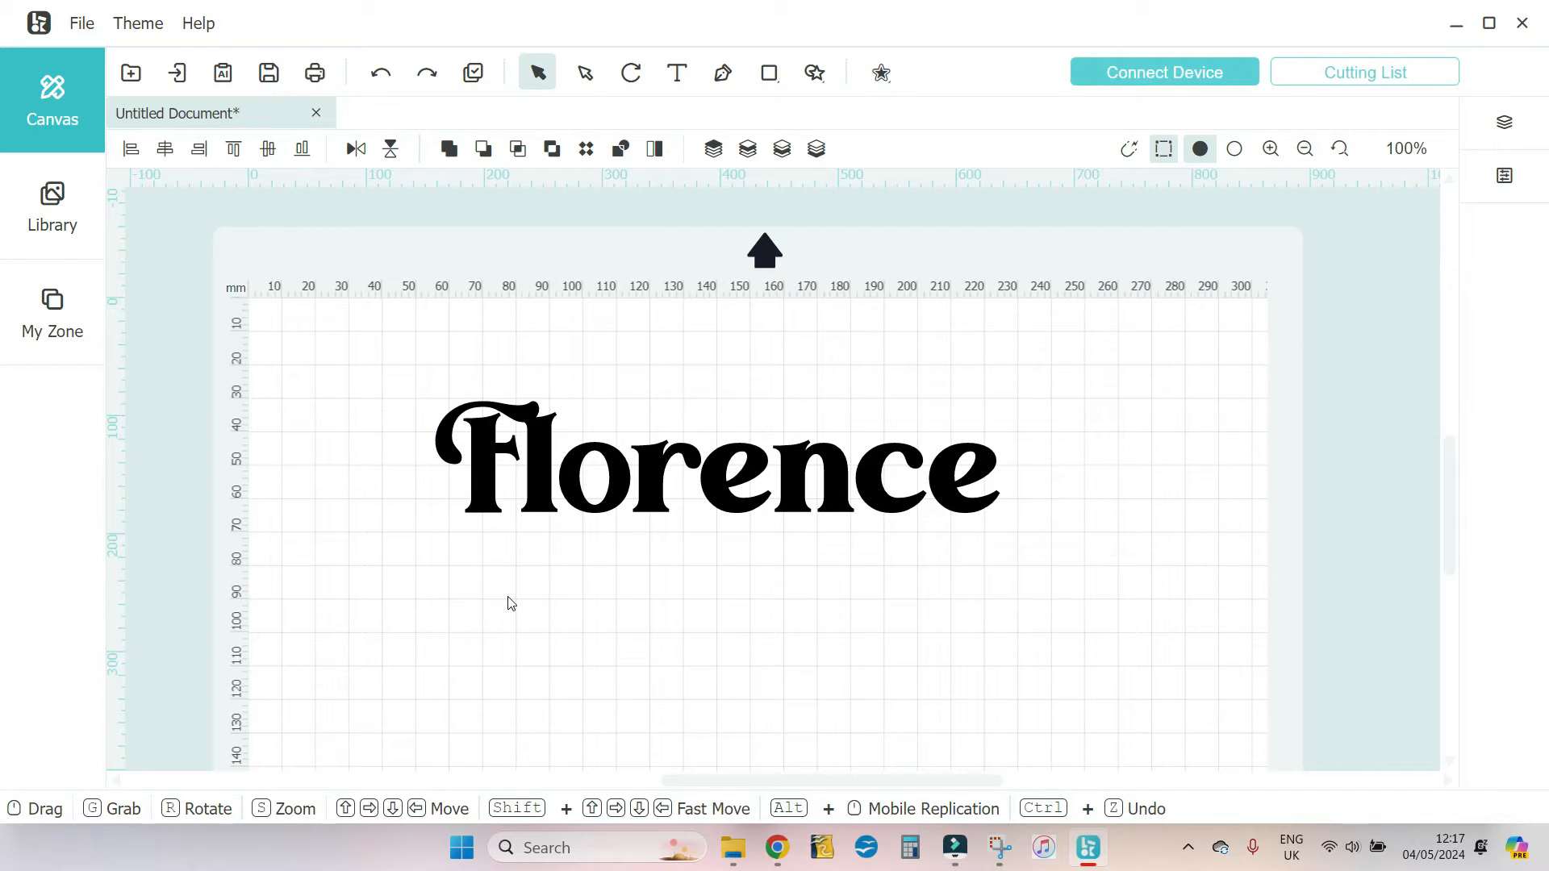
Change the text's fill colour to red #dd0c0c
click(654, 154)
click(796, 489)
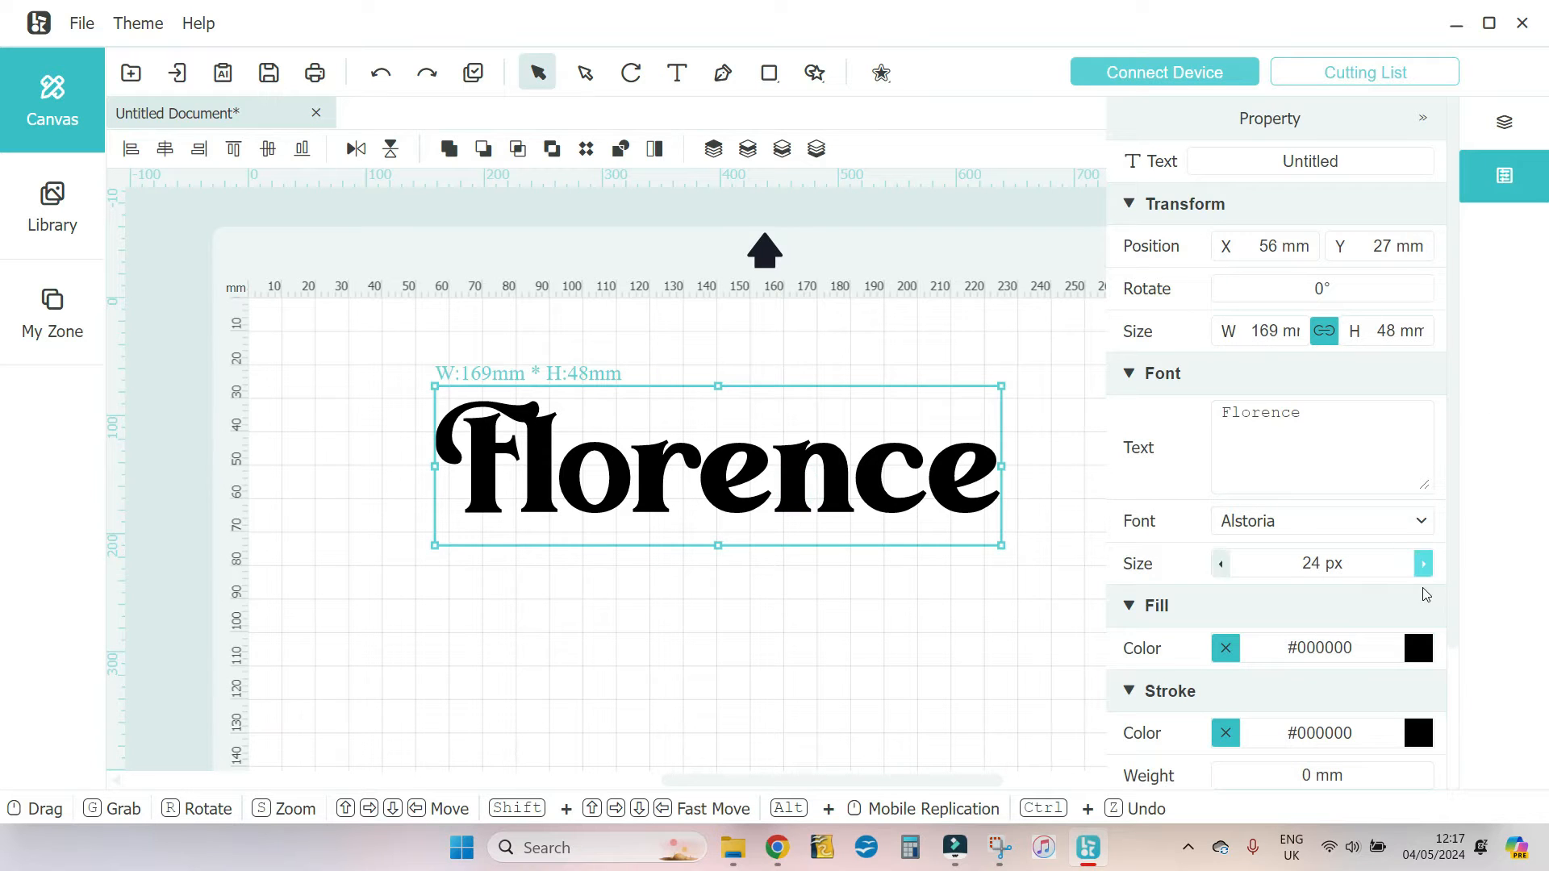
click(1419, 648)
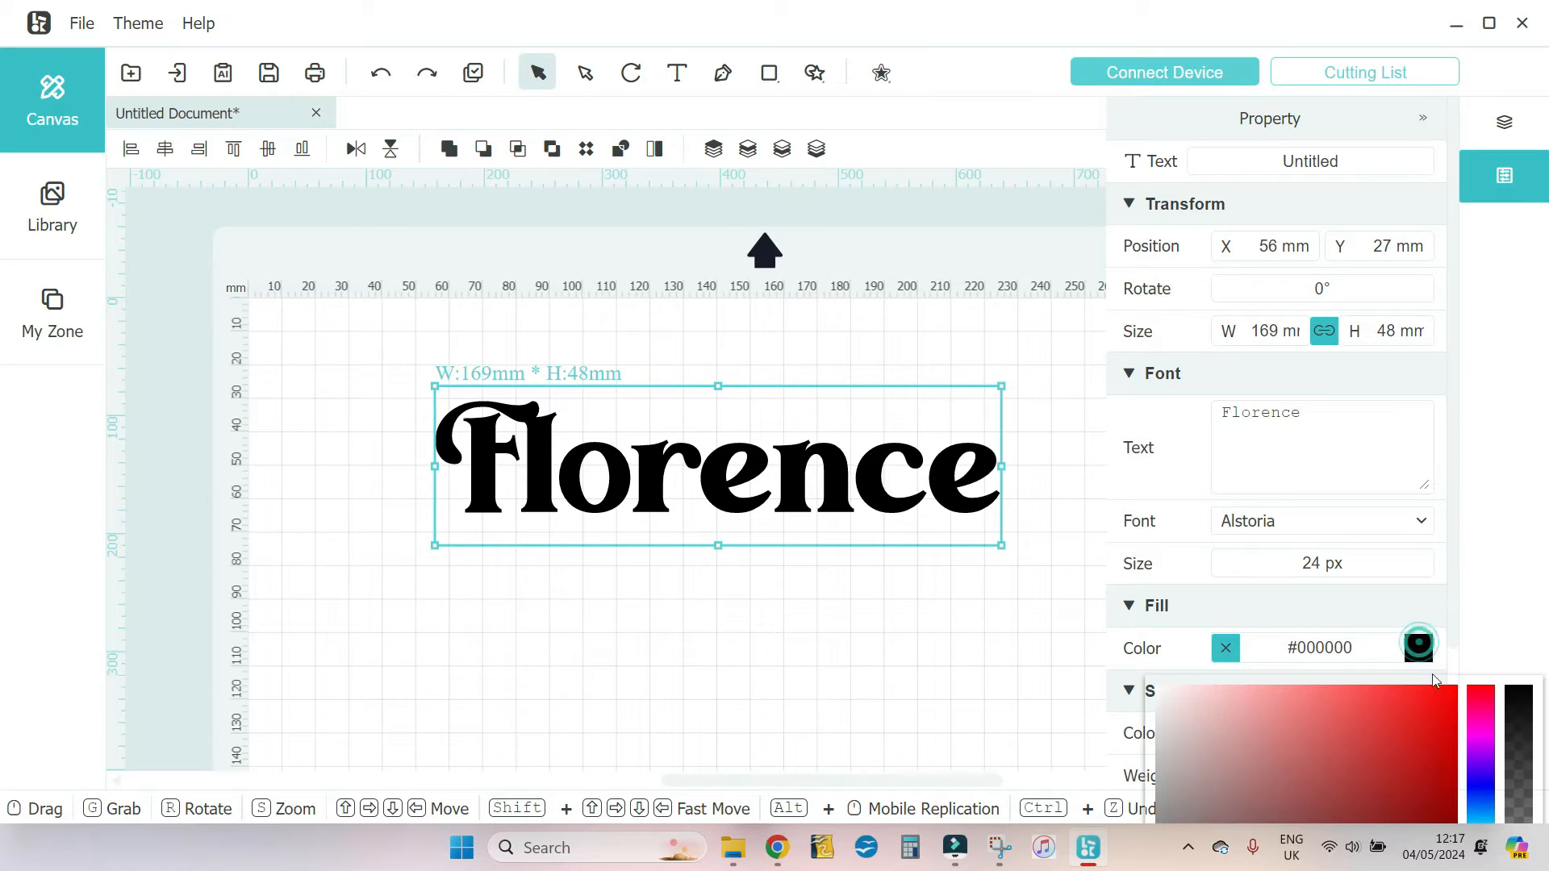
click(1443, 763)
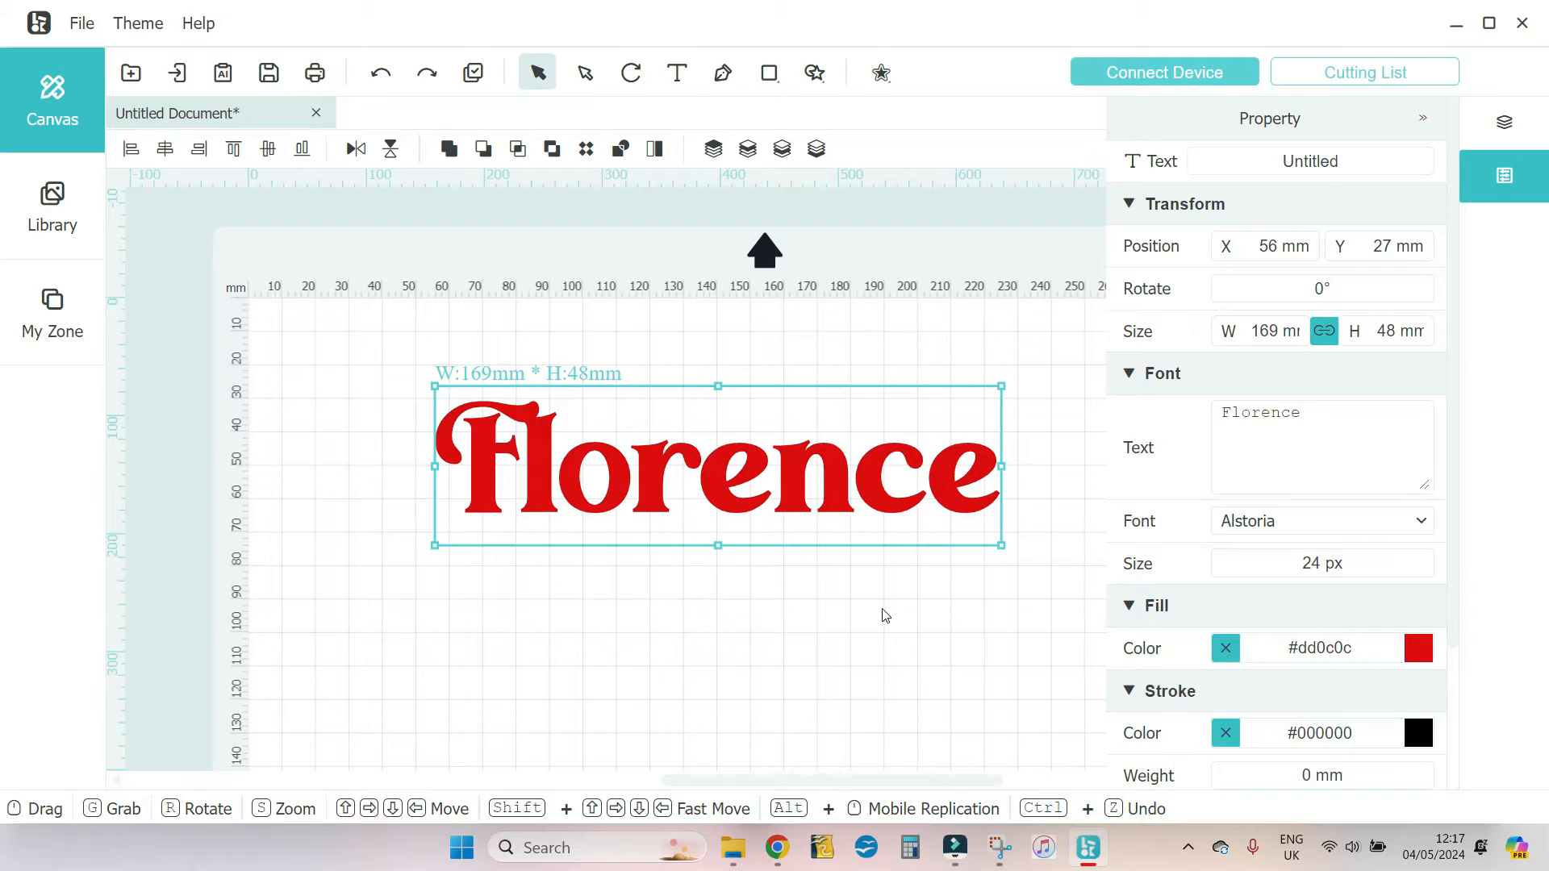
click(884, 614)
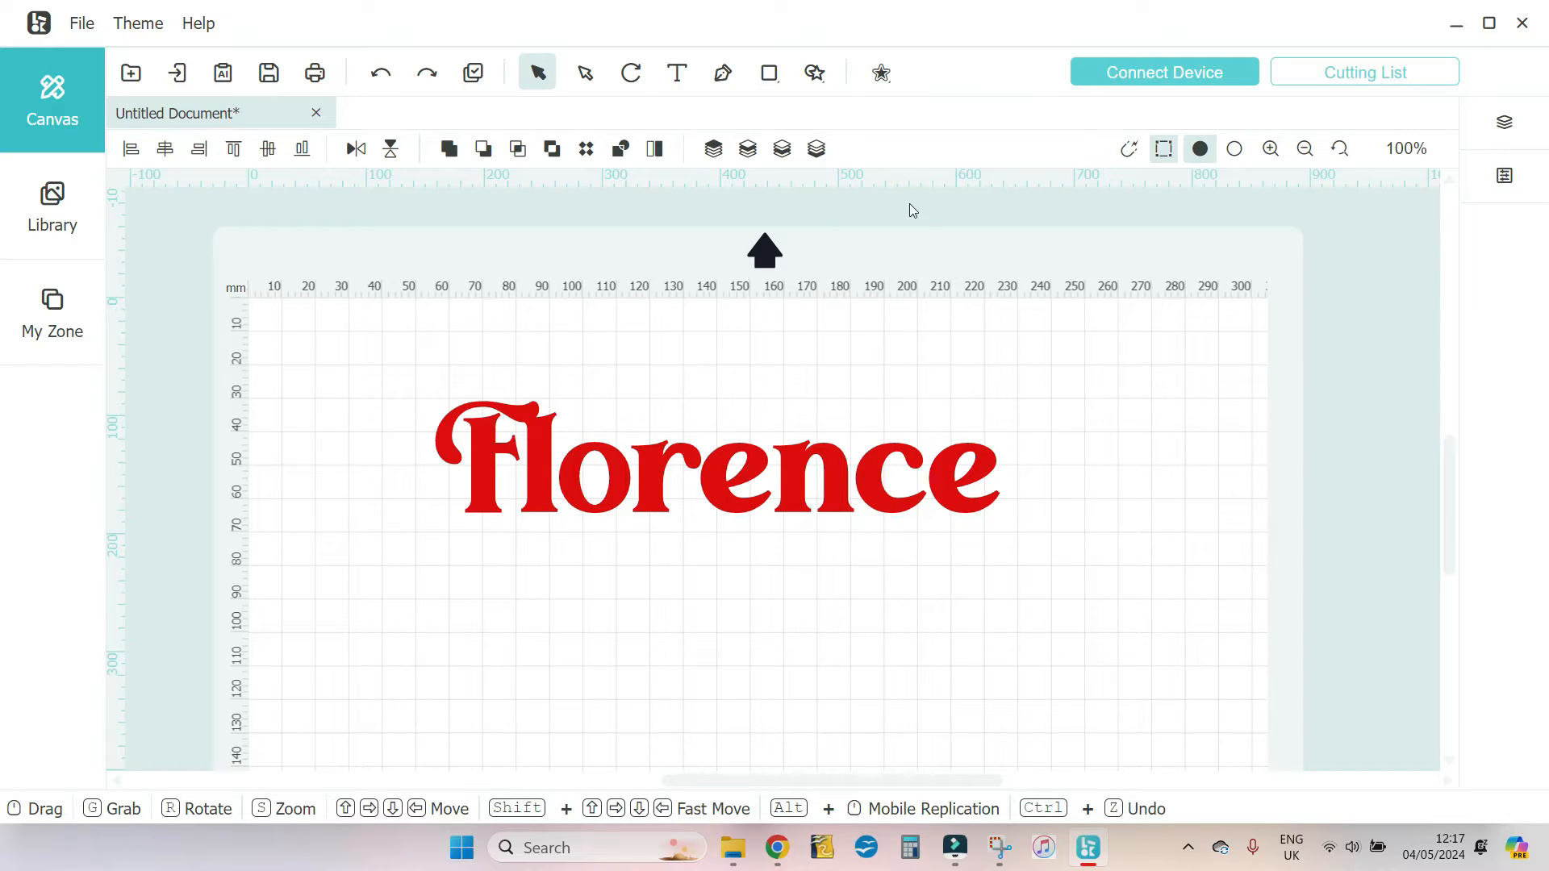
Start an offset around the red text and set the offset distance to 6 mm
click(815, 472)
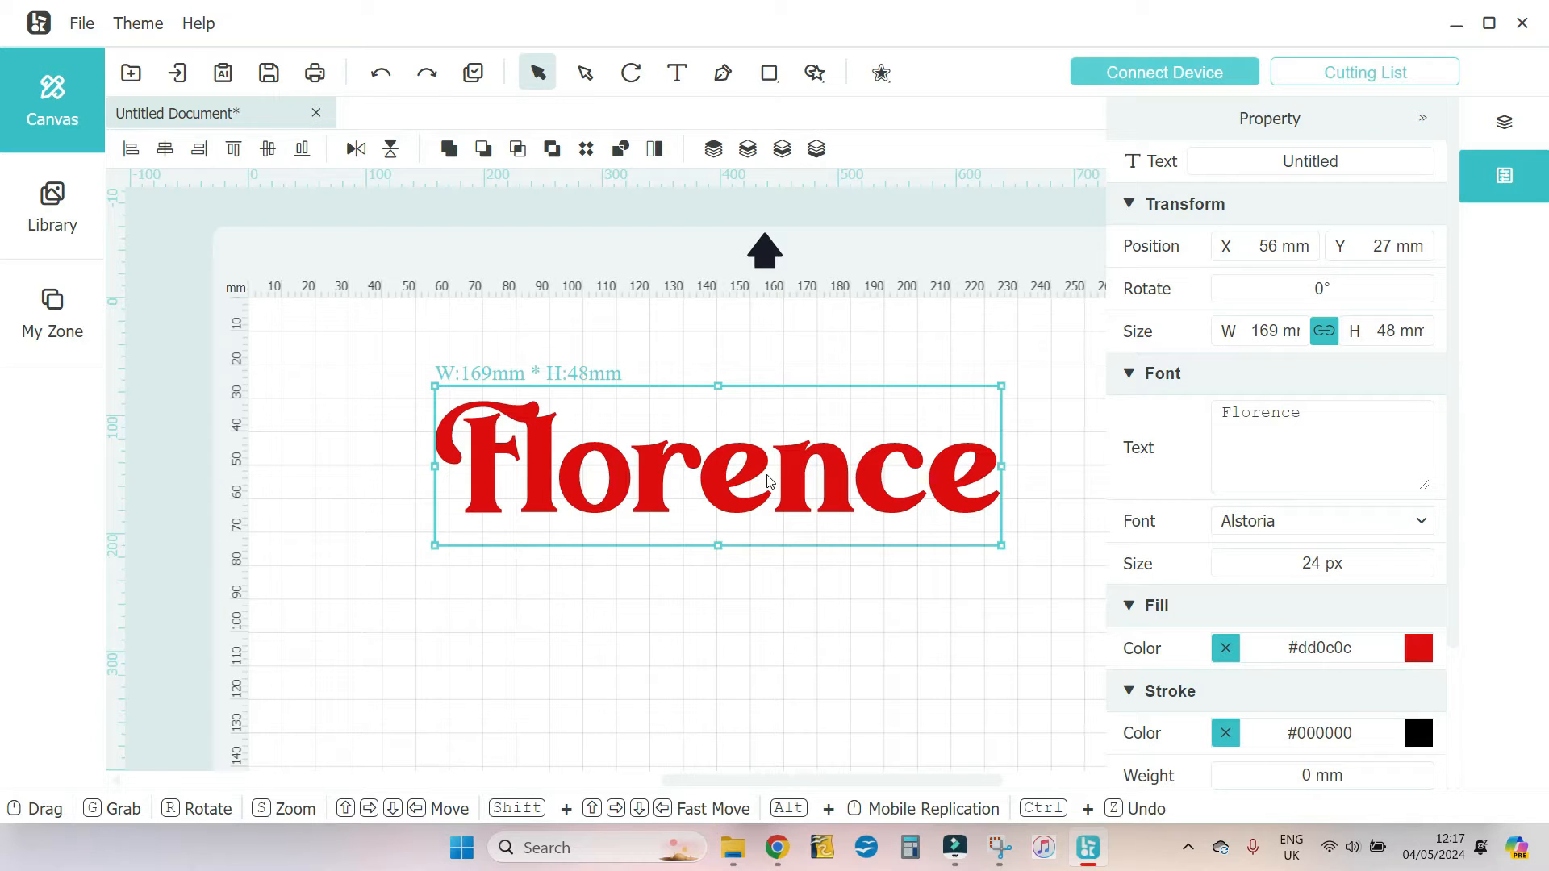
click(880, 74)
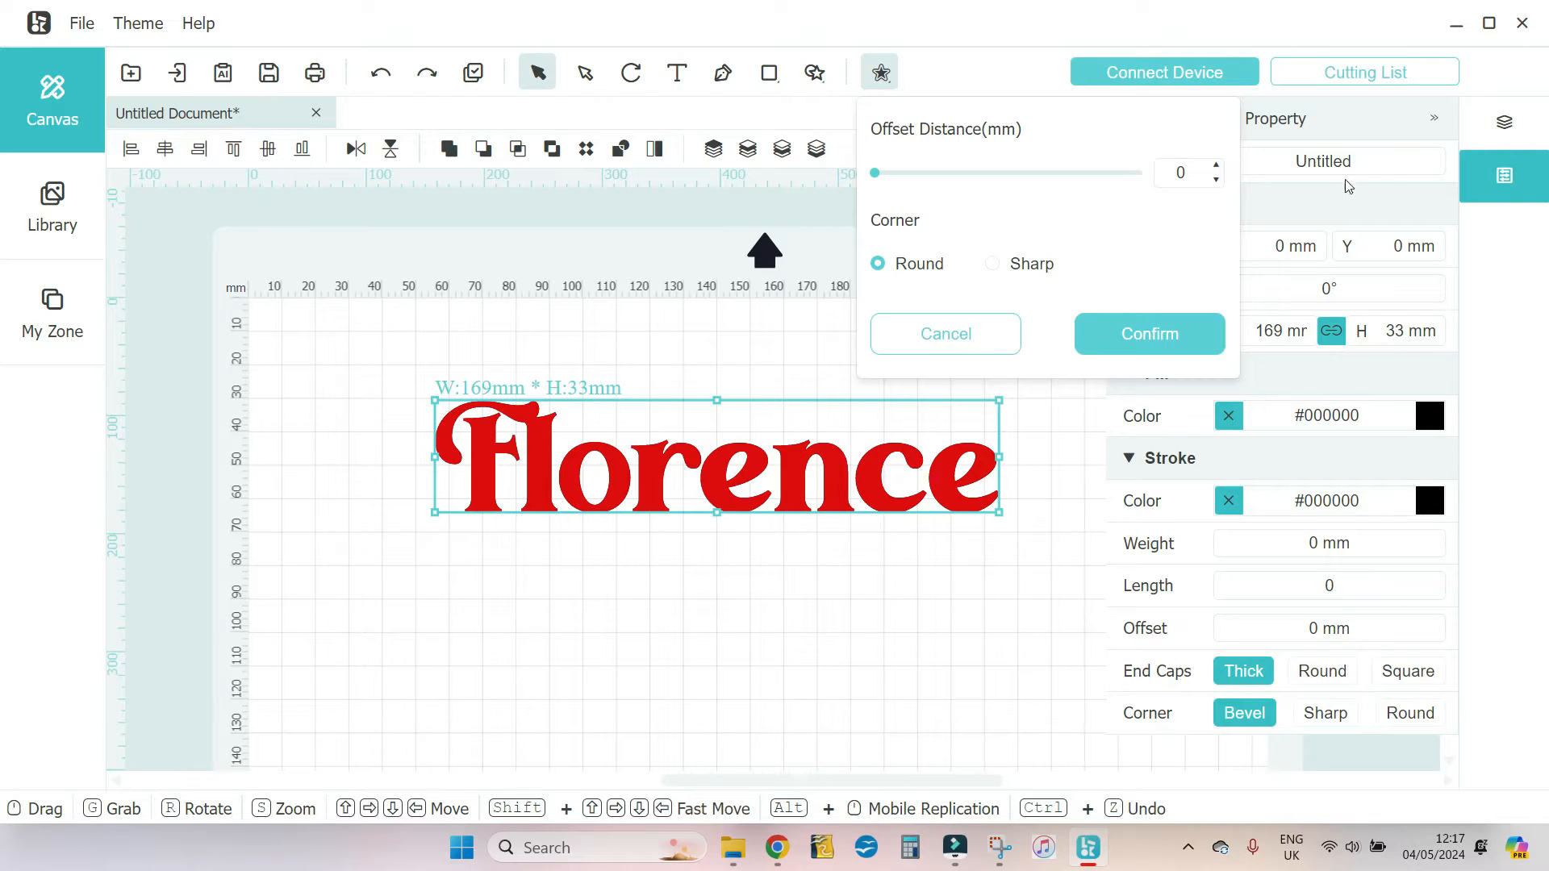
click(1216, 169)
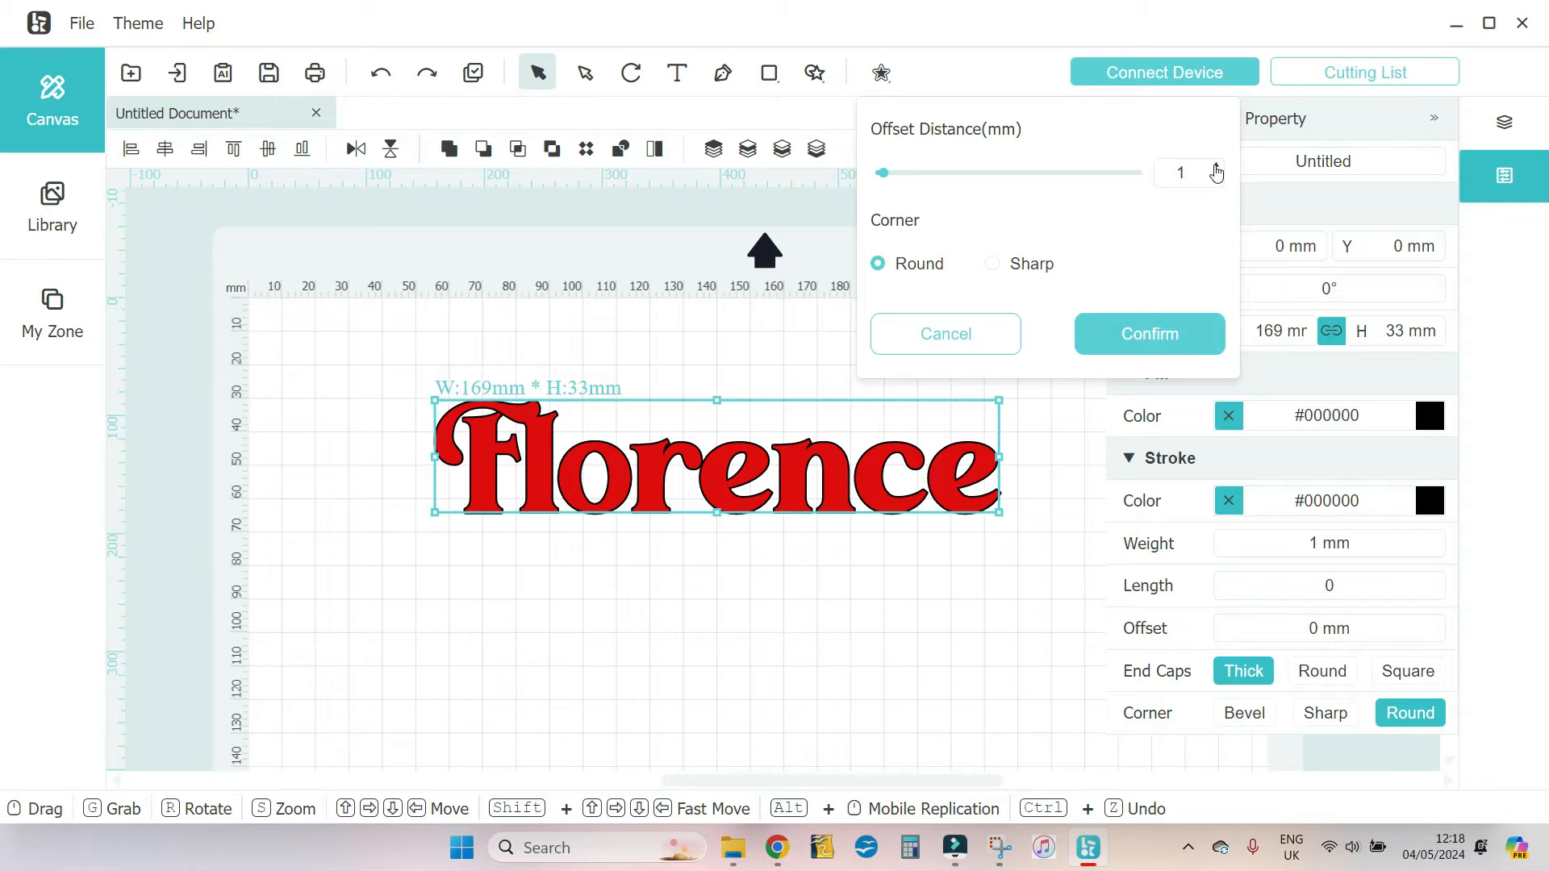
click(1216, 167)
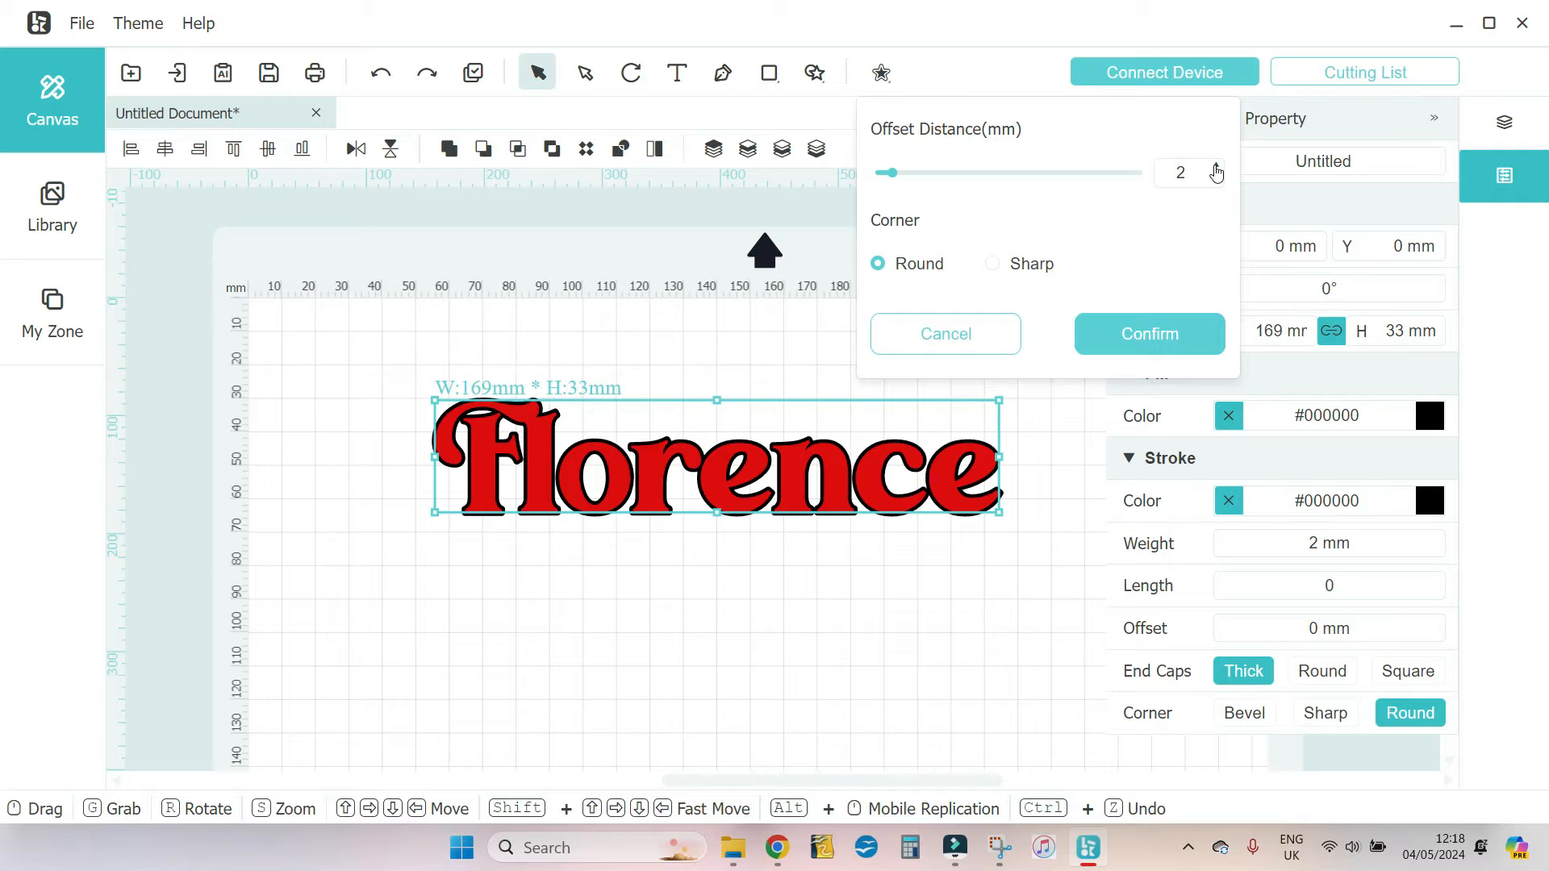
click(1217, 169)
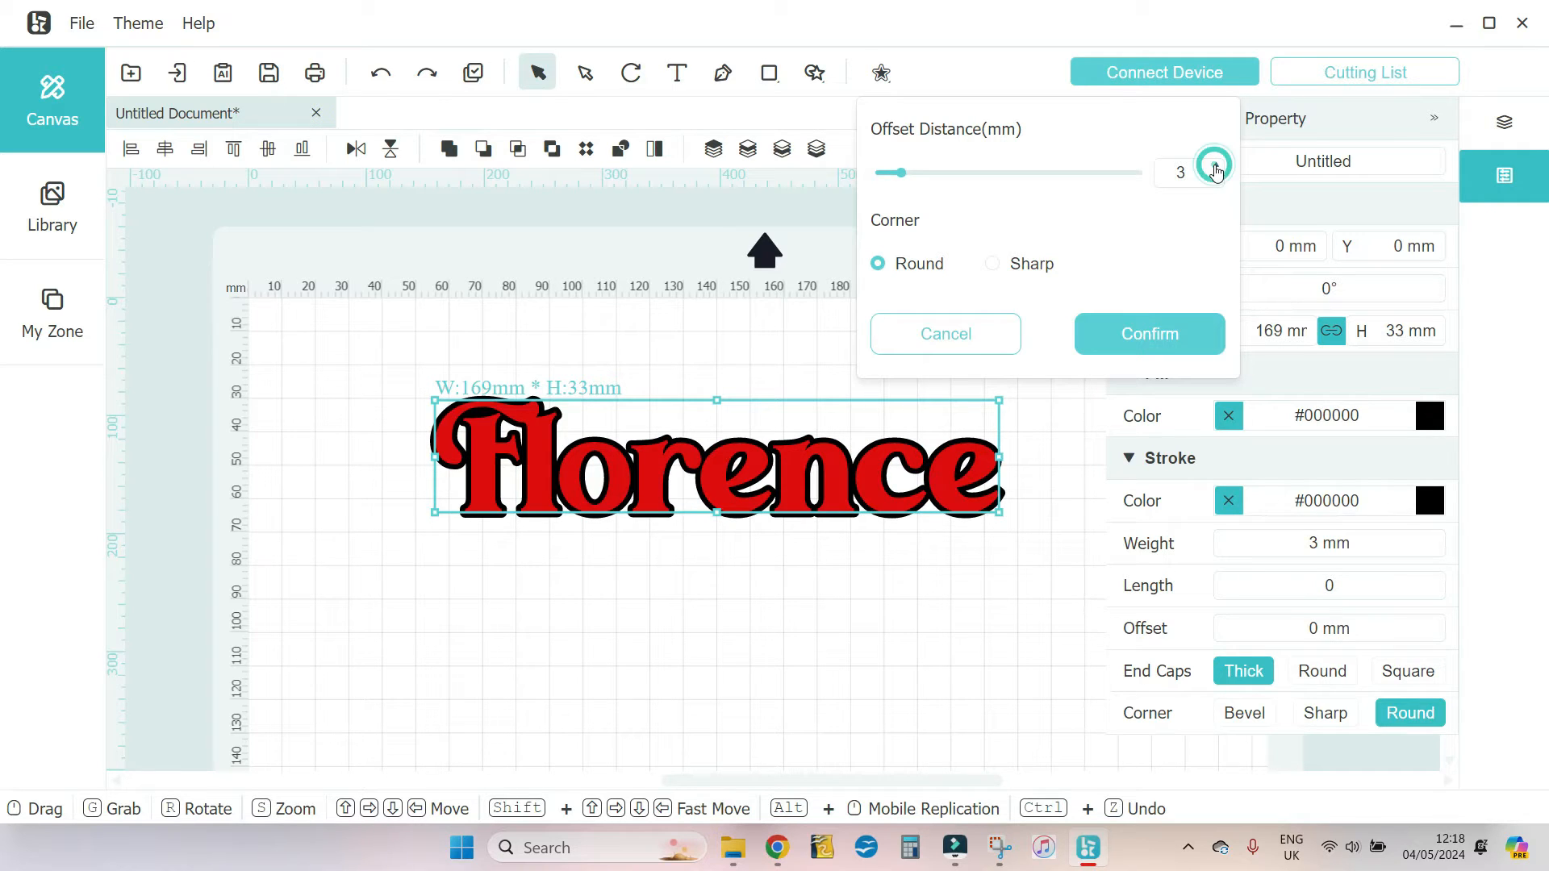
click(1217, 169)
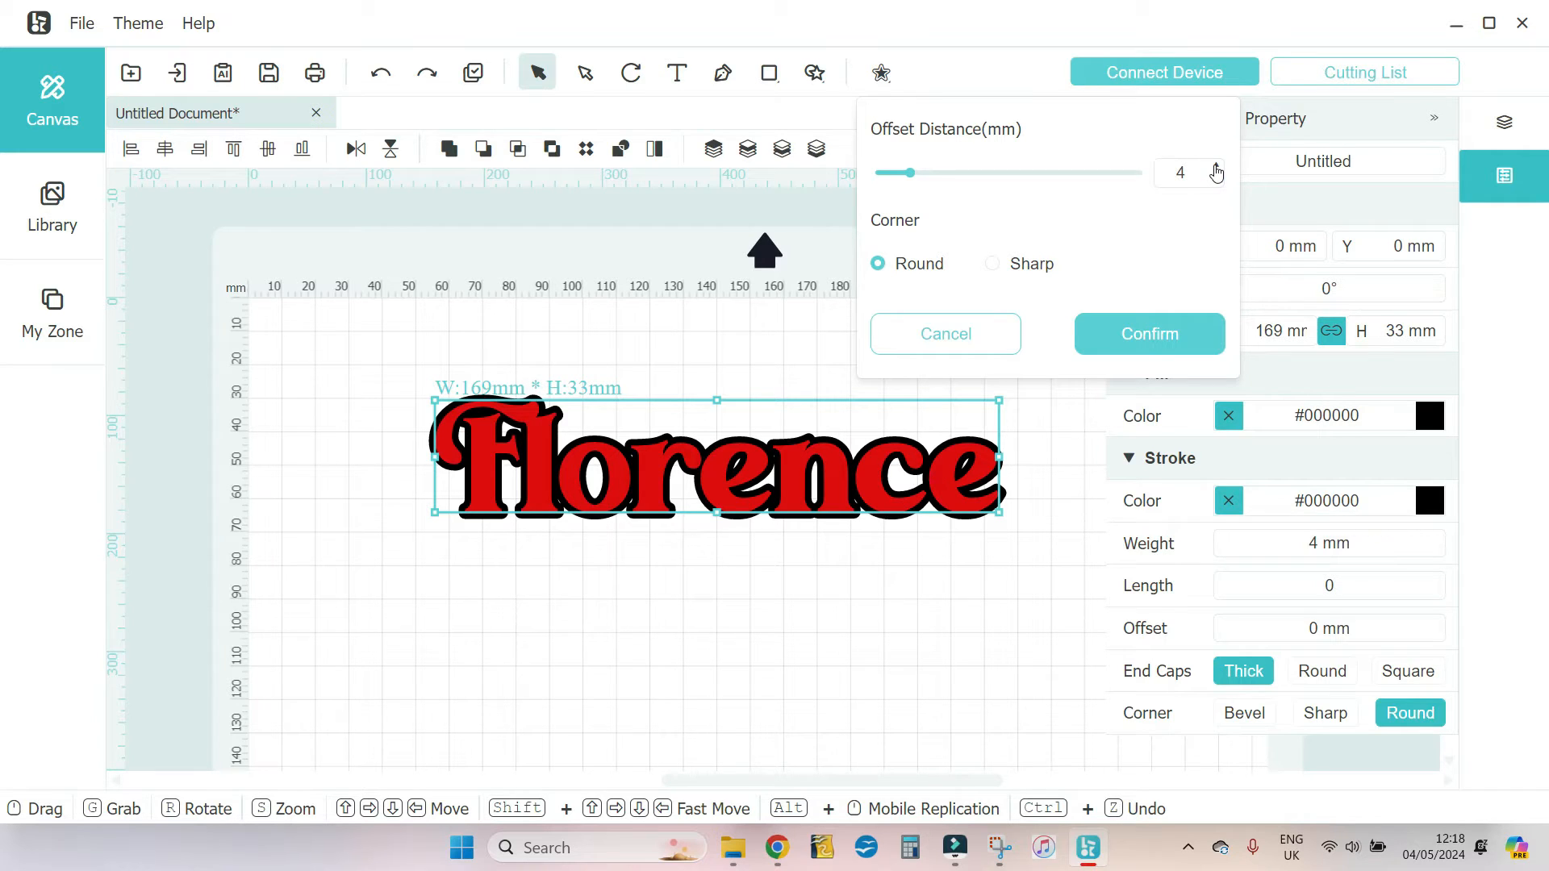
click(1217, 168)
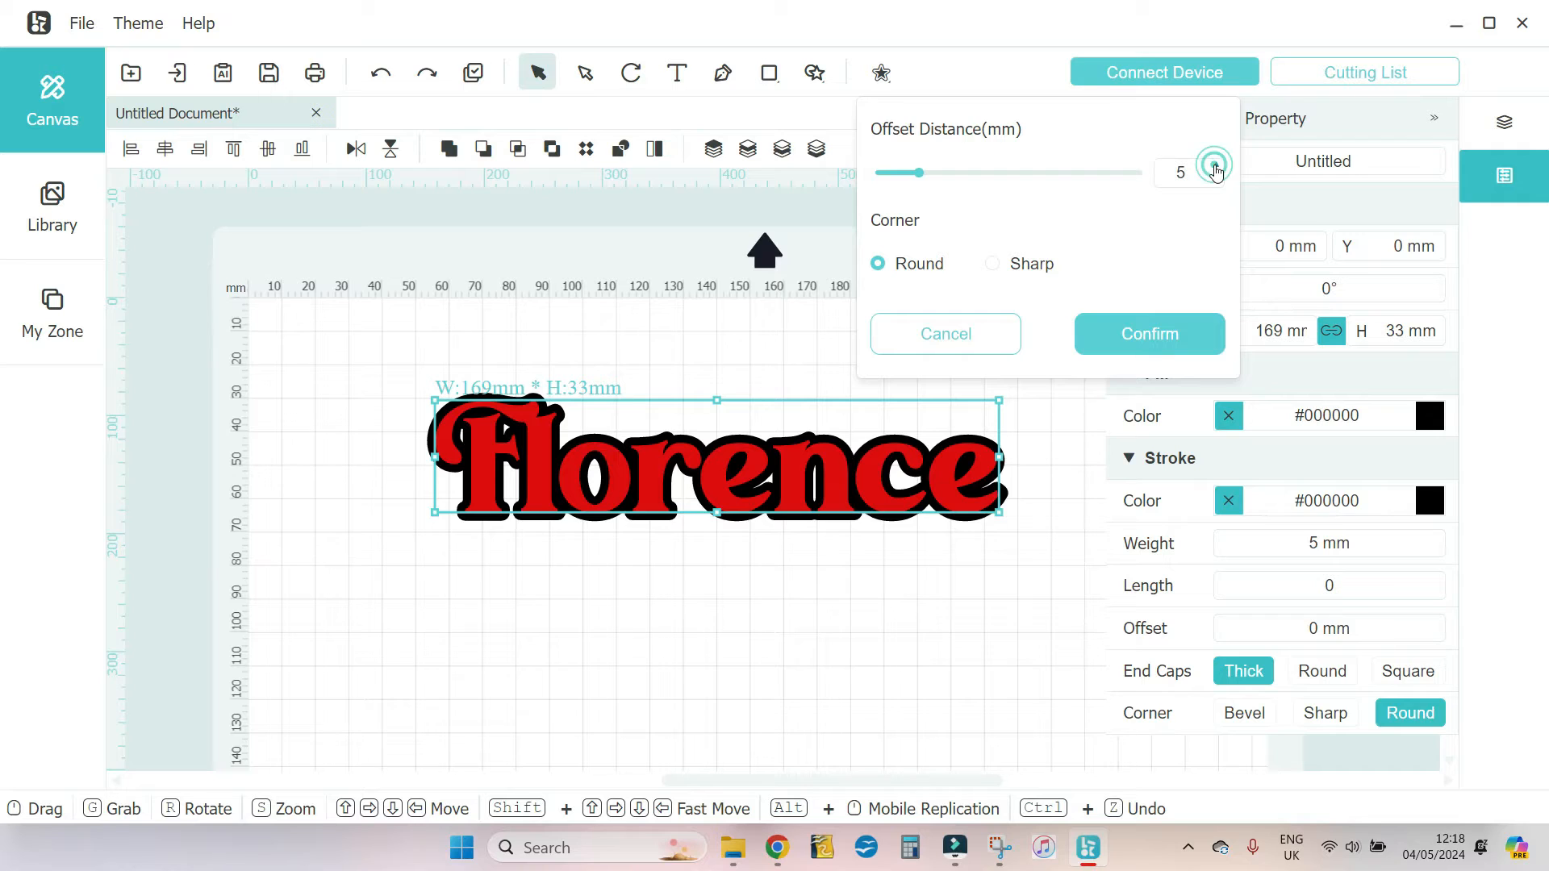
click(1216, 168)
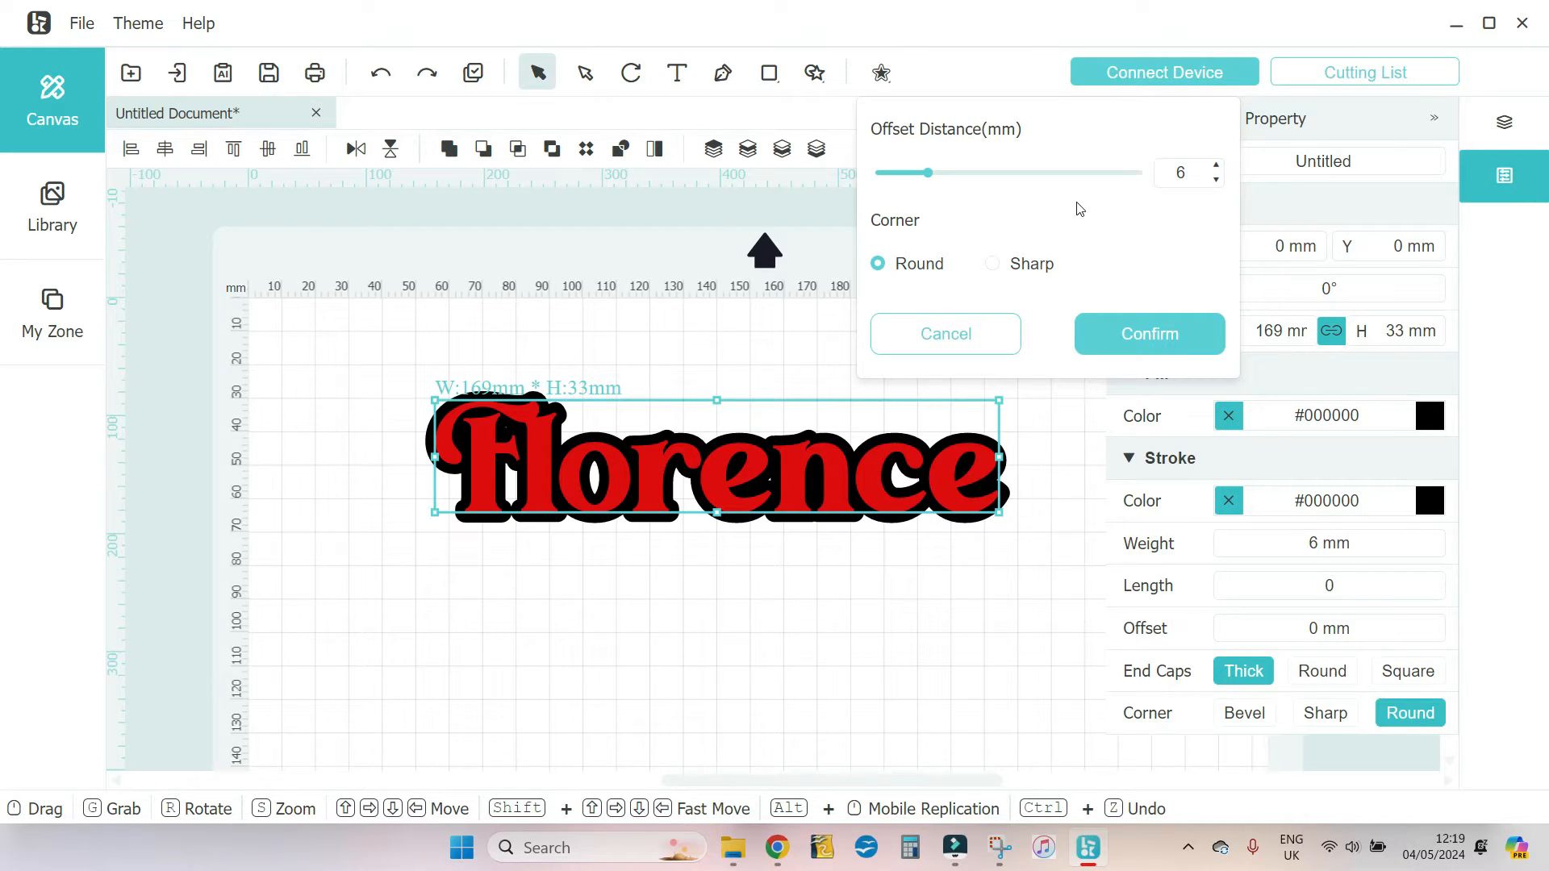
Compare Sharp and Round corners for the text offset, keep Round, and apply the offset
click(1000, 272)
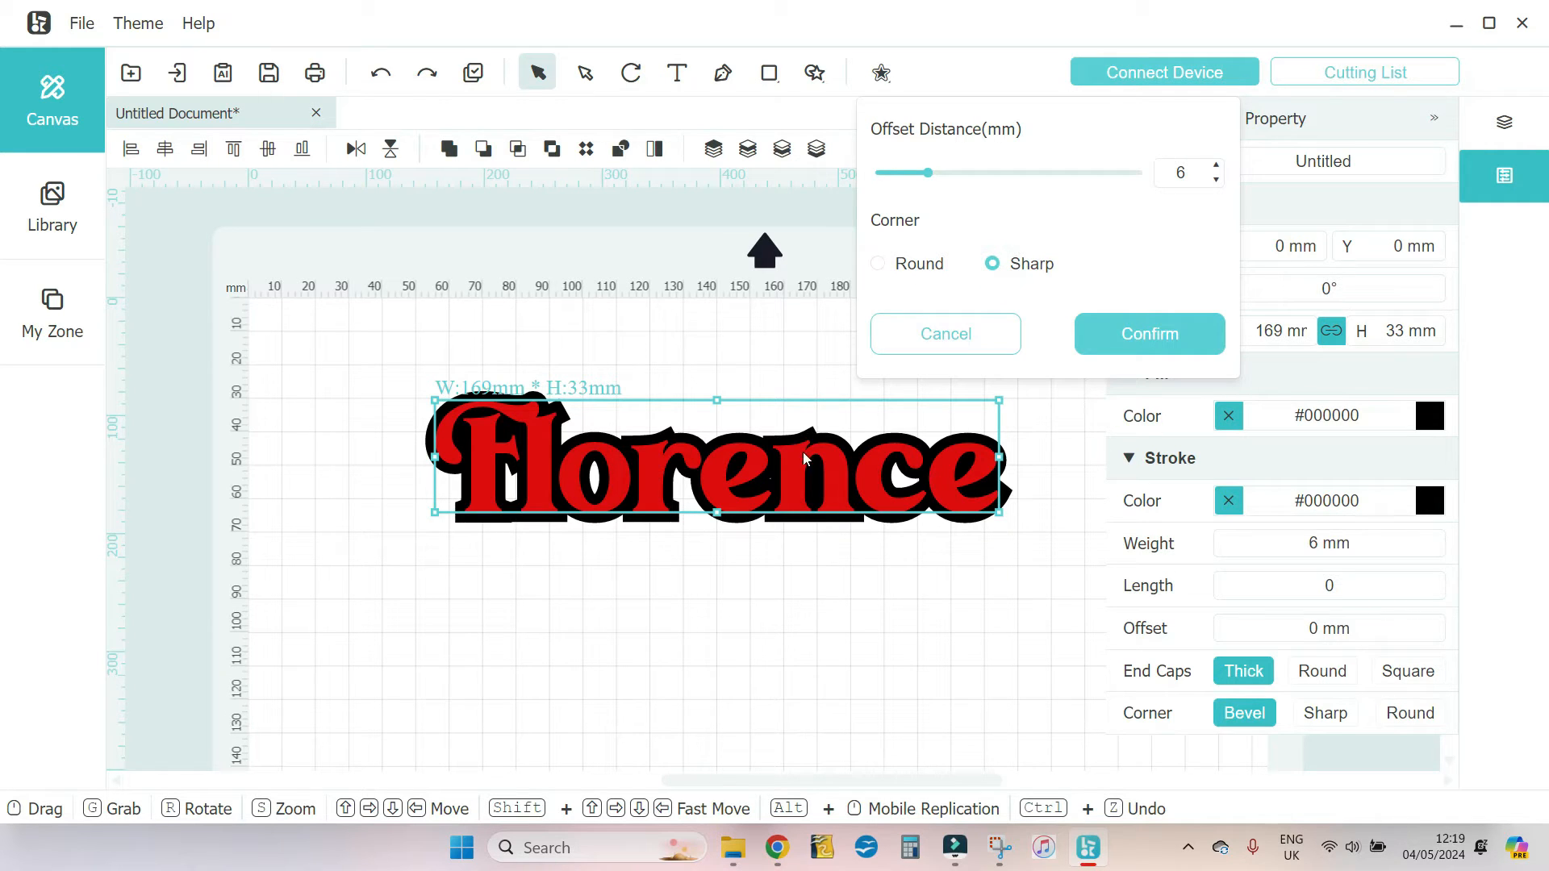
click(920, 270)
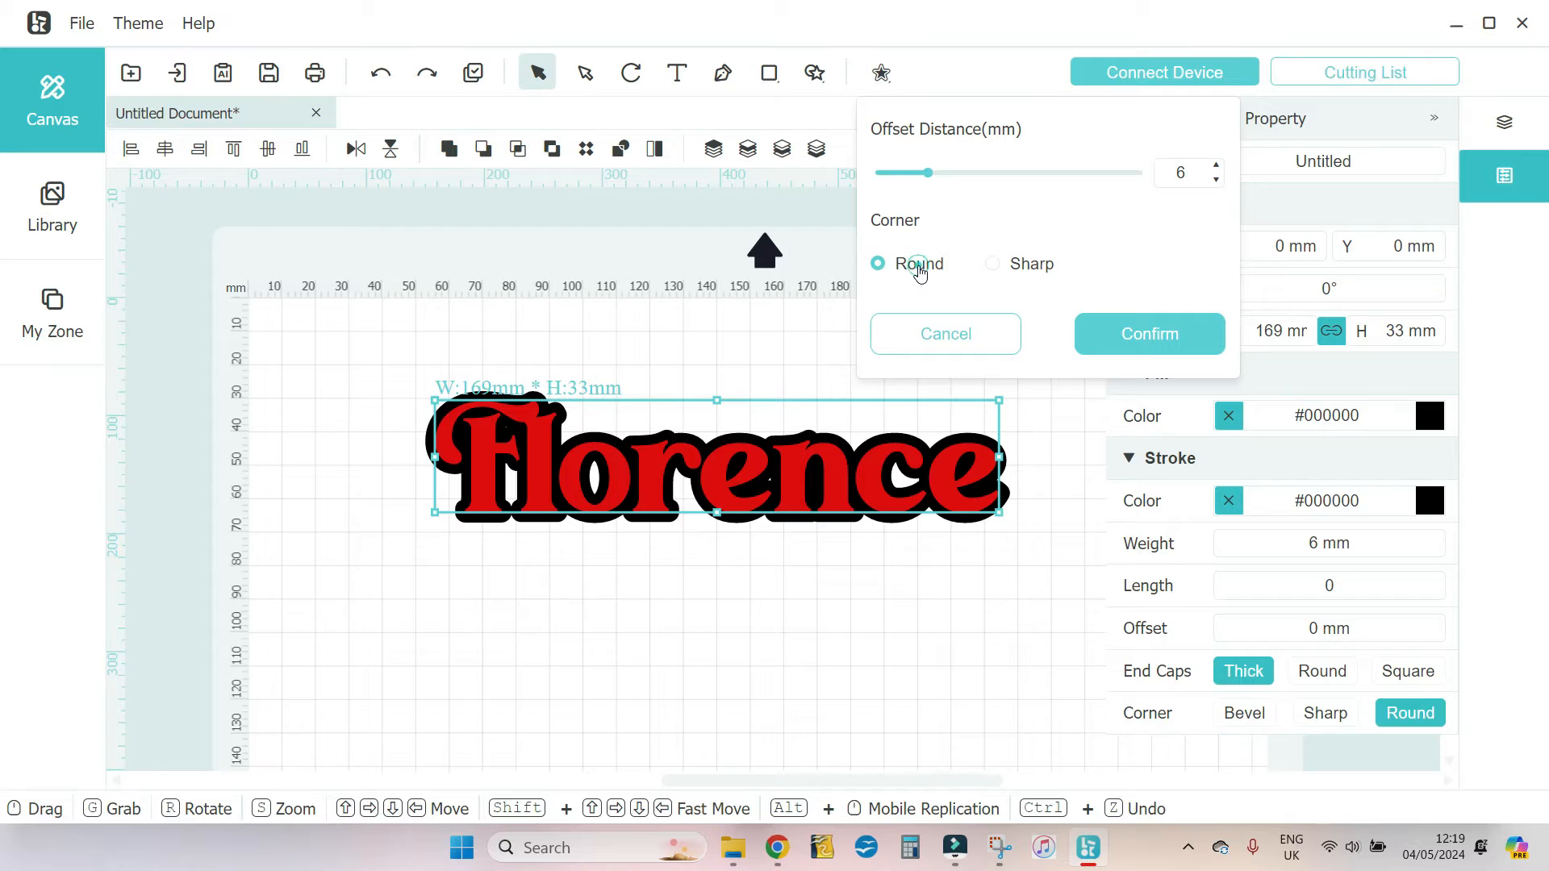
click(999, 270)
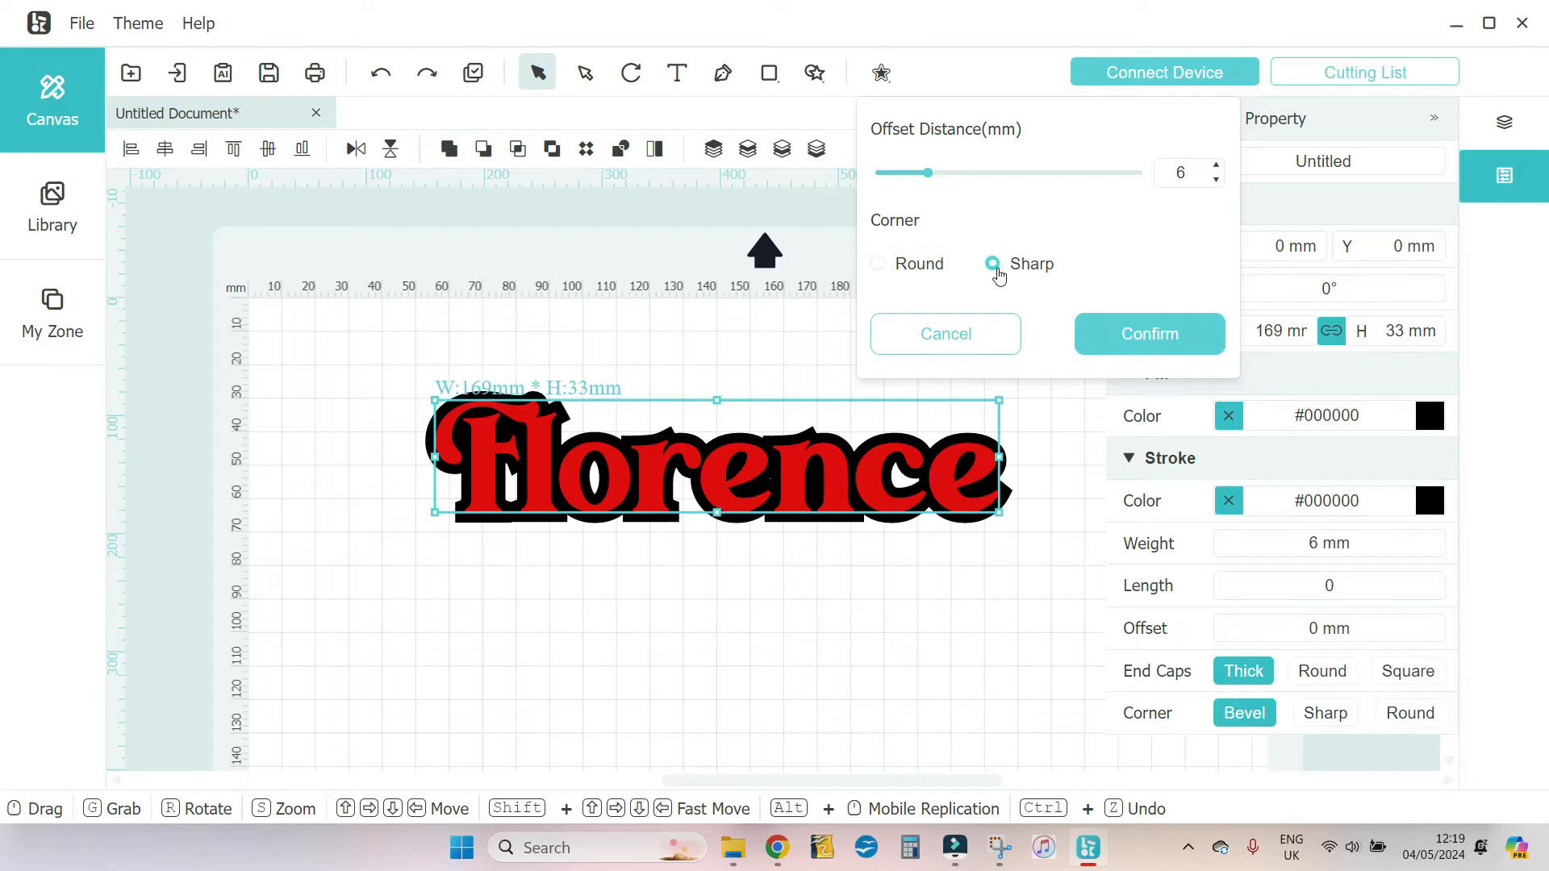
click(934, 275)
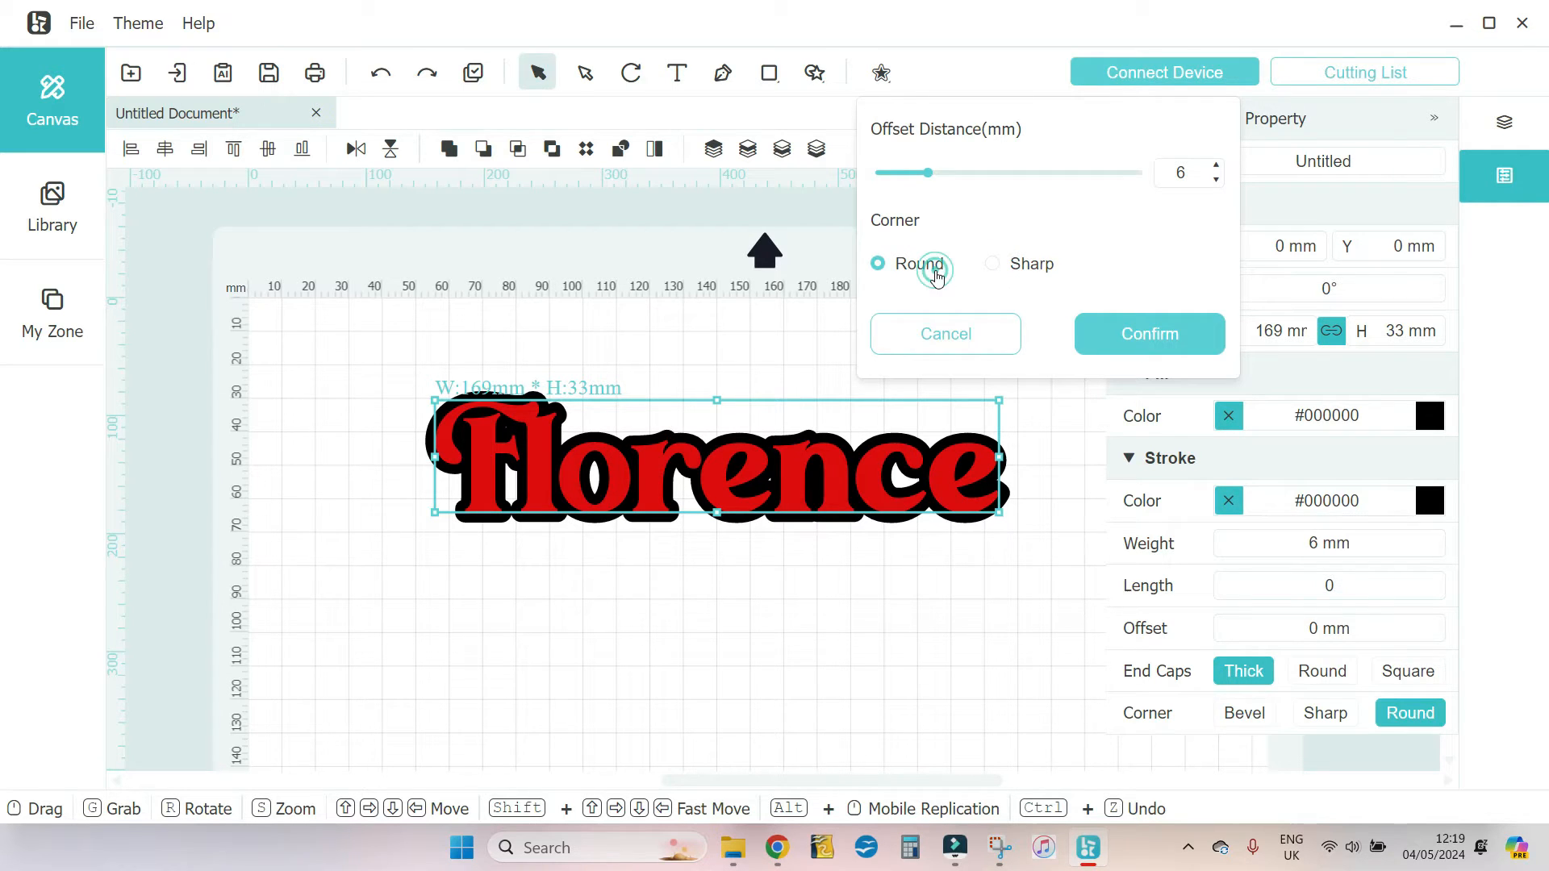
click(1157, 337)
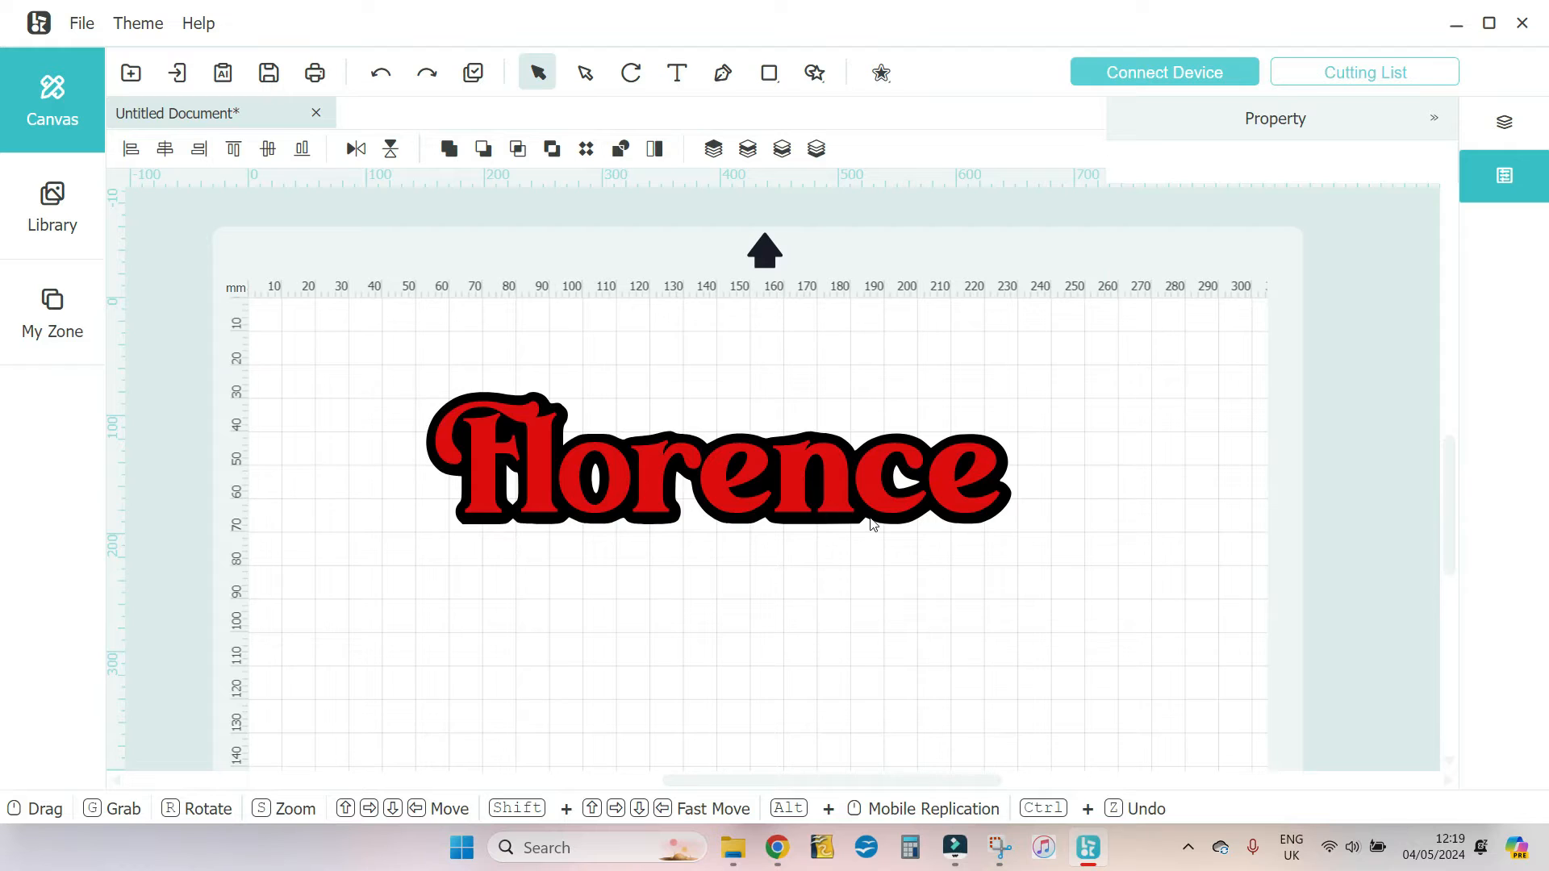
Examine the text and offset shape entries in the layer list
click(1488, 128)
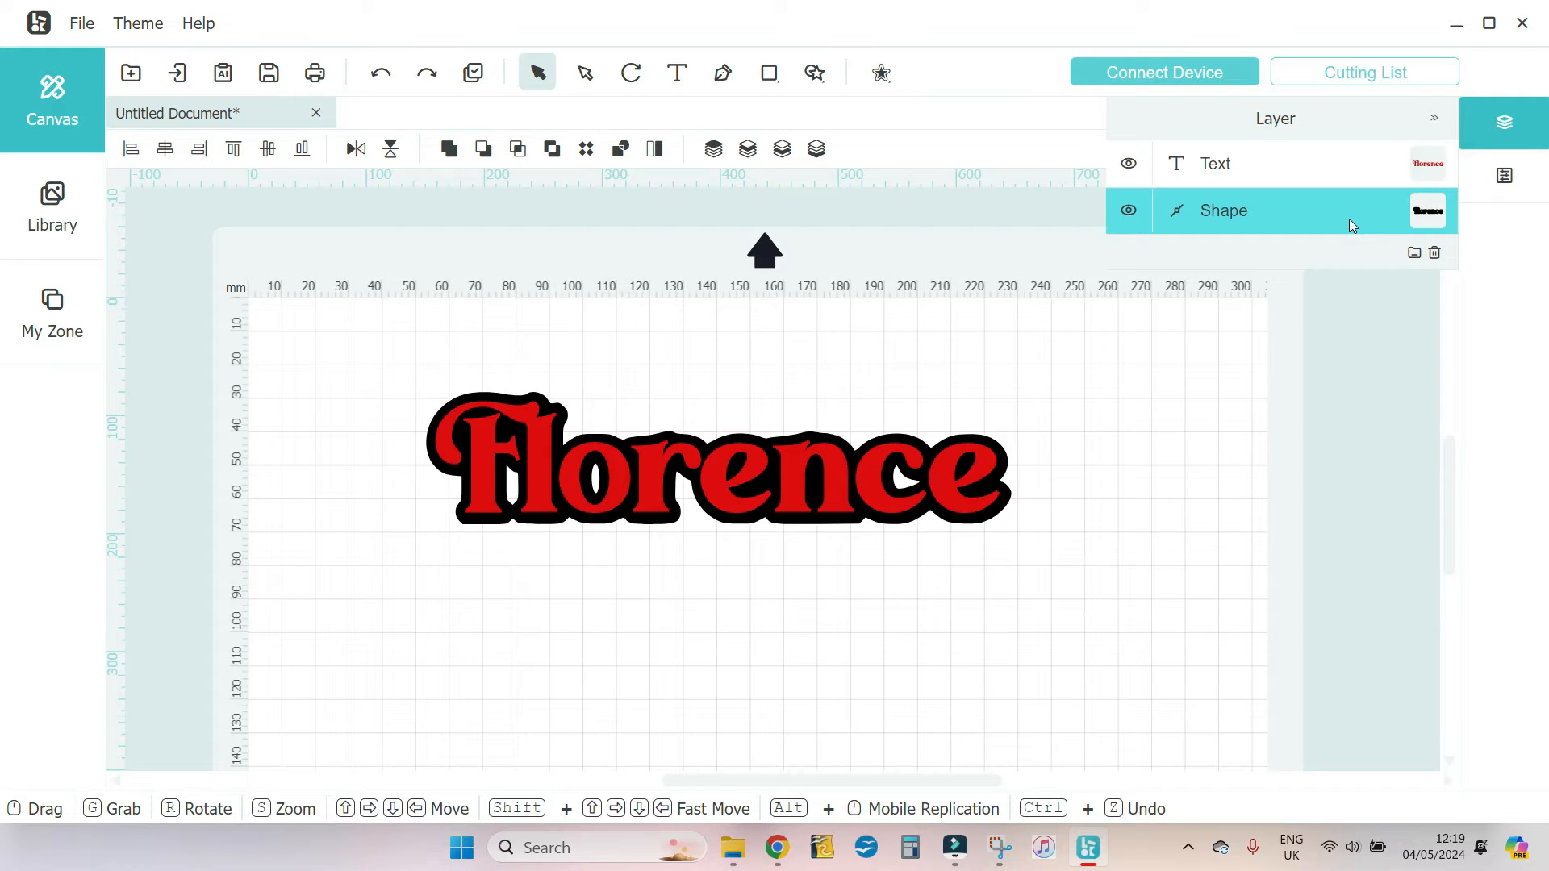
click(1383, 181)
click(1345, 192)
click(1351, 171)
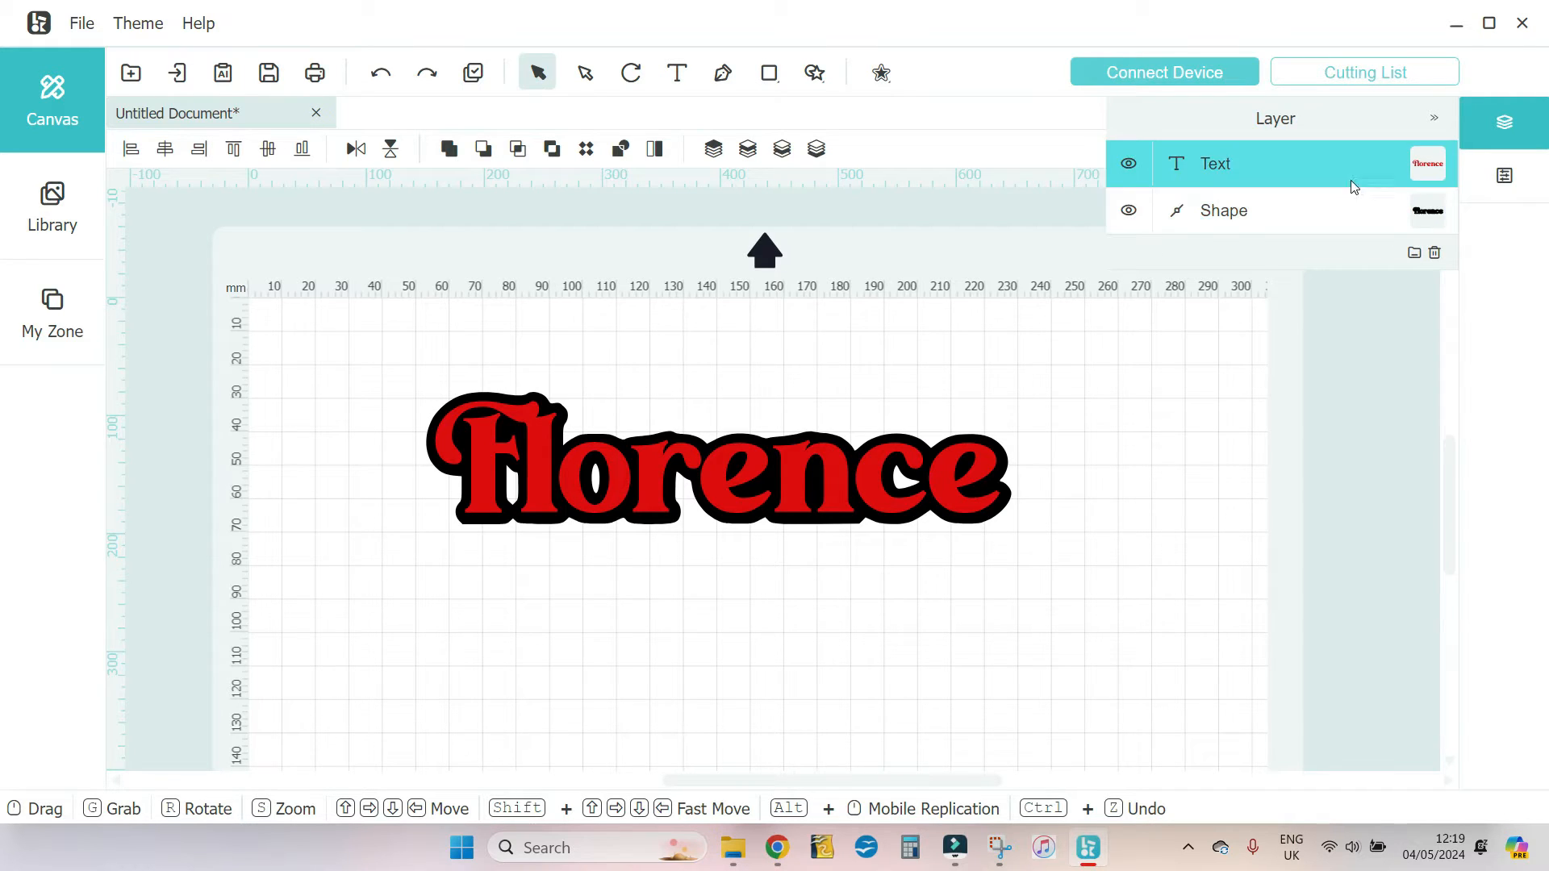
click(1362, 196)
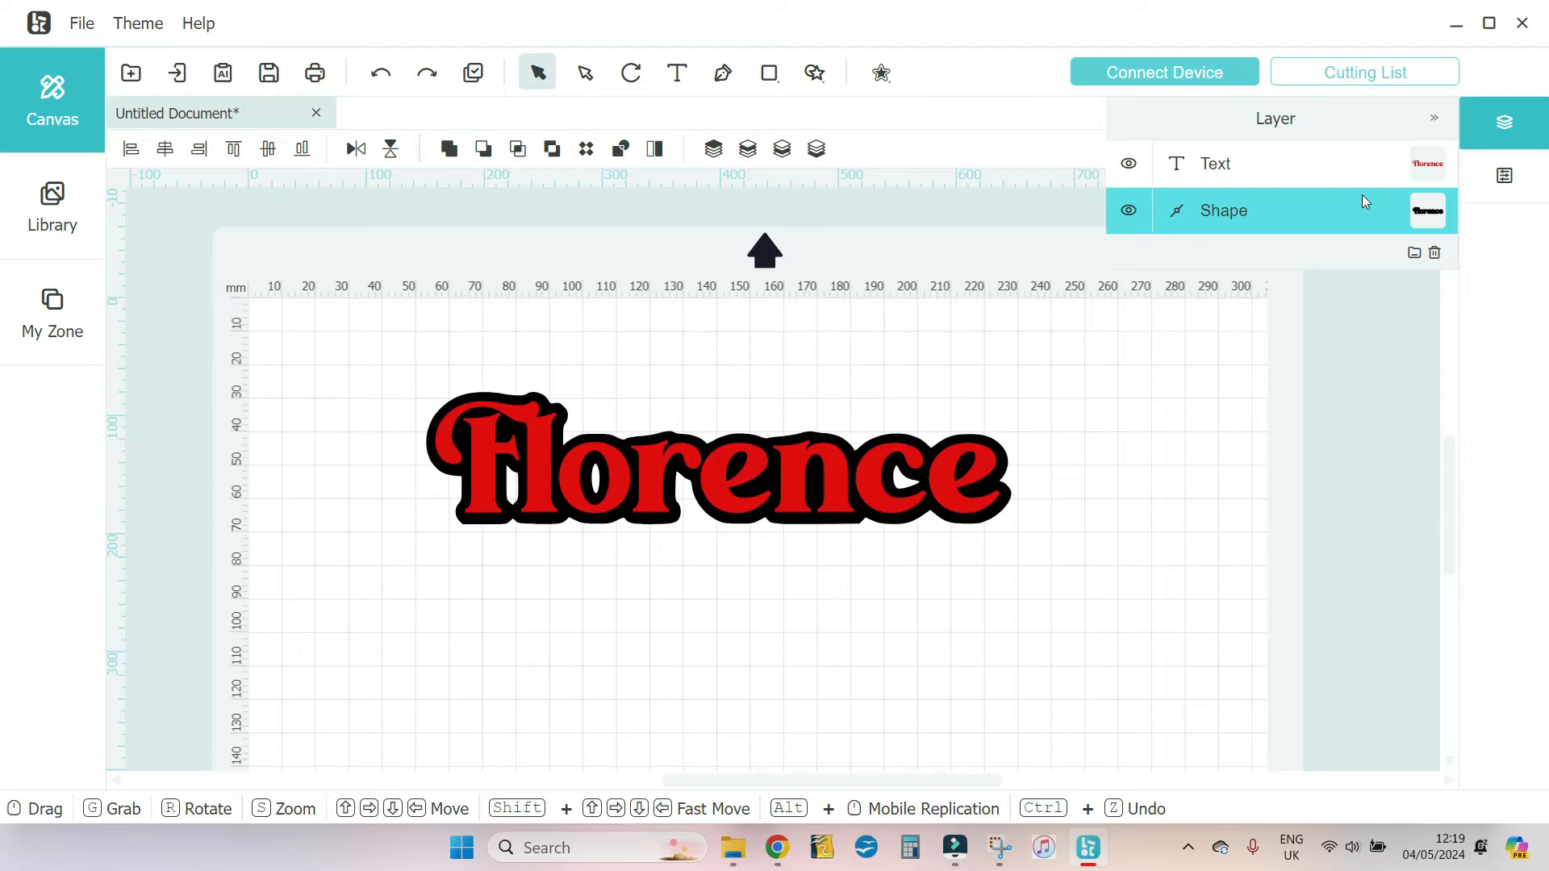
click(1063, 518)
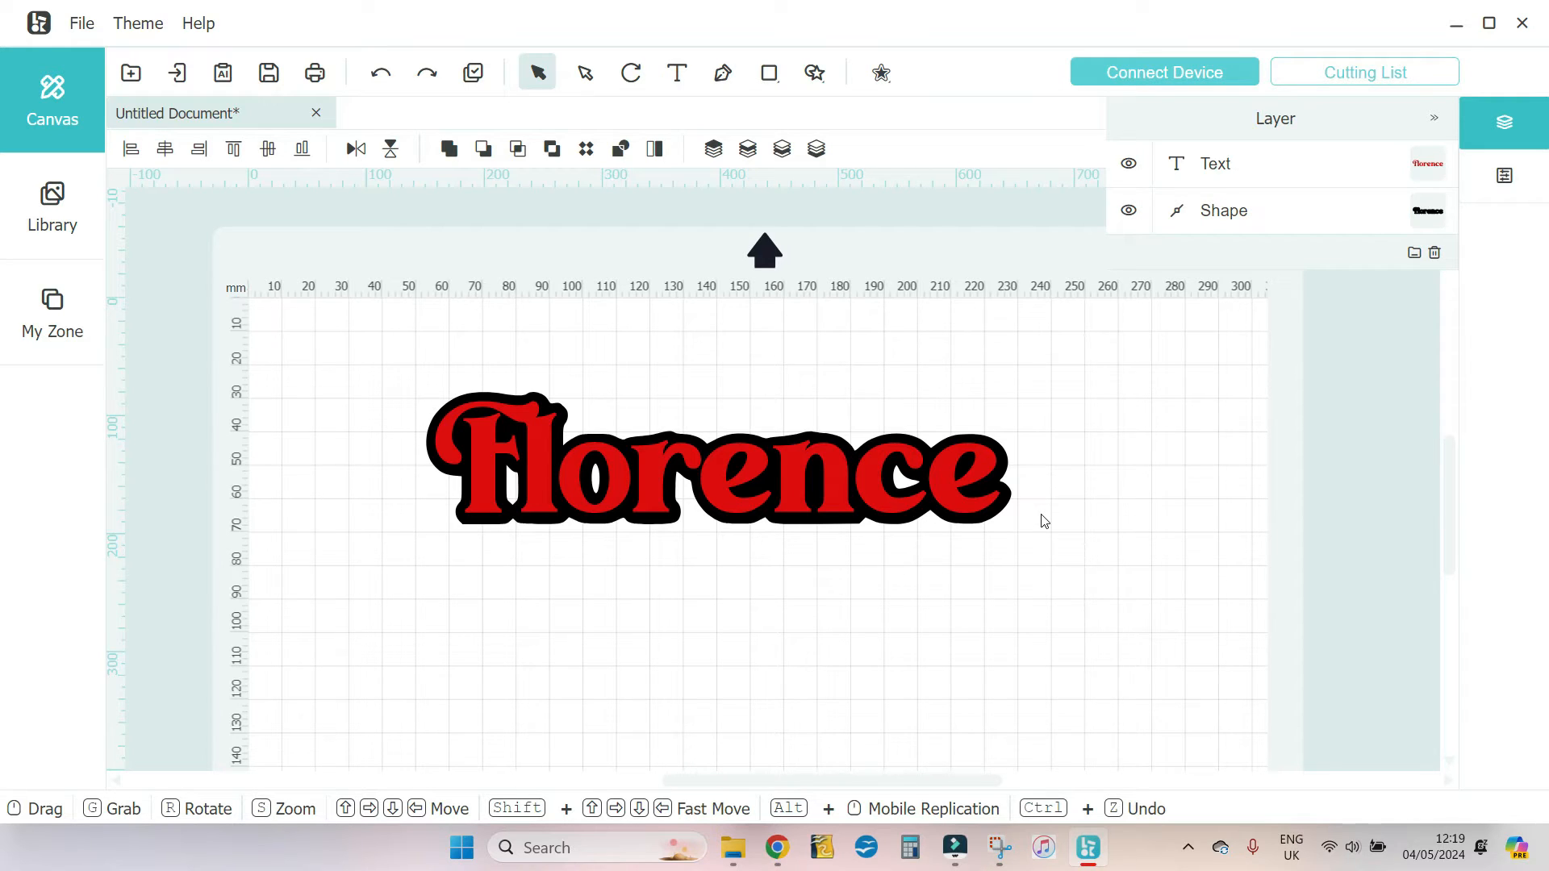
Change the fill colour of the black offset shape behind the text to green #1dce1e
click(1297, 215)
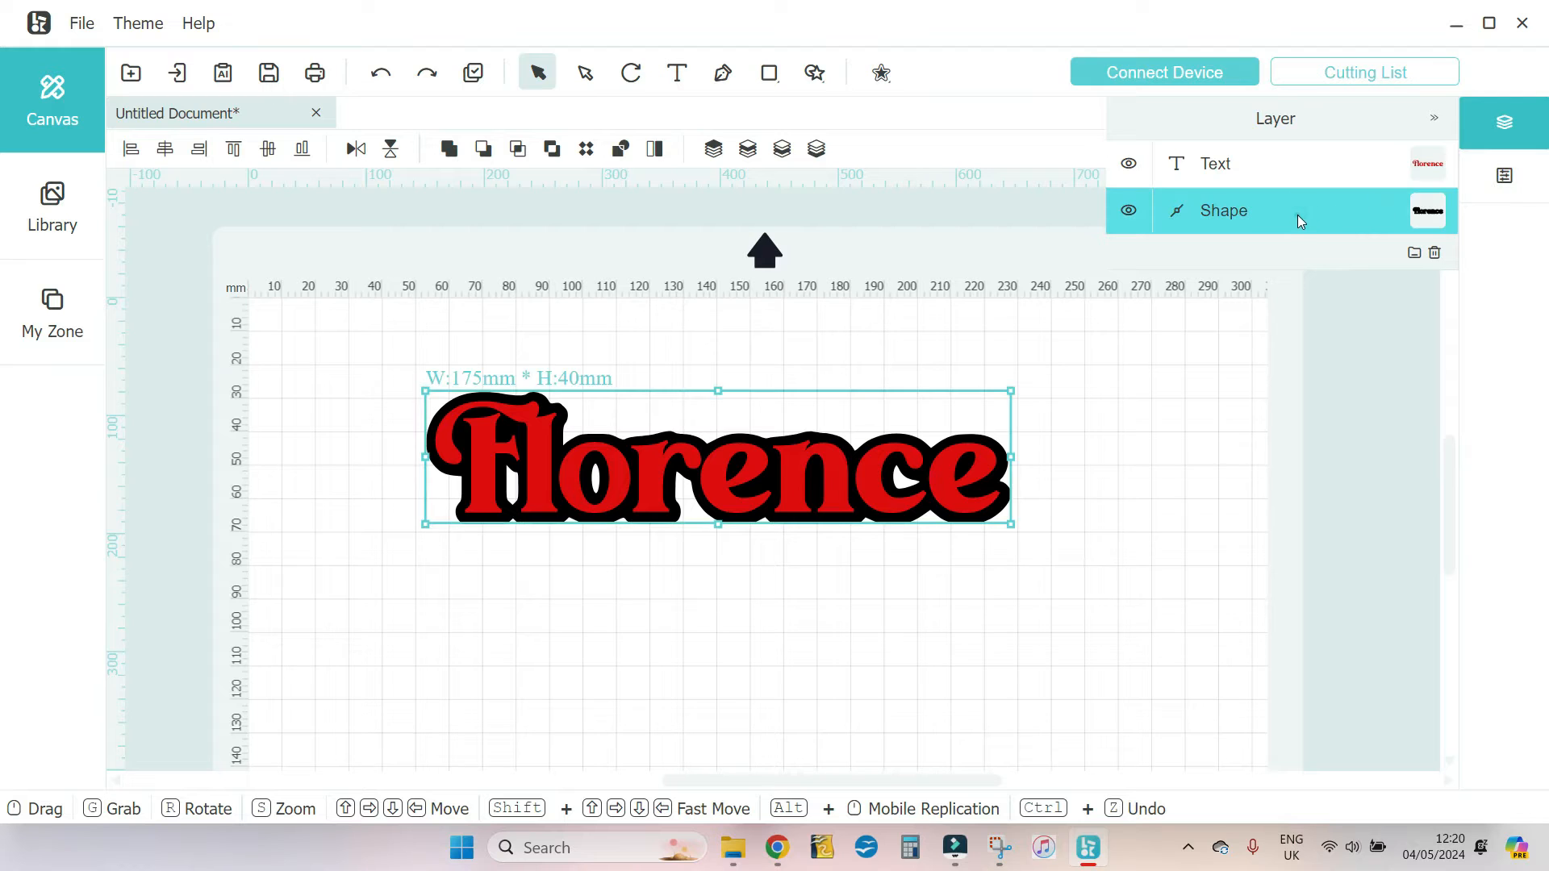
click(1505, 175)
click(1430, 415)
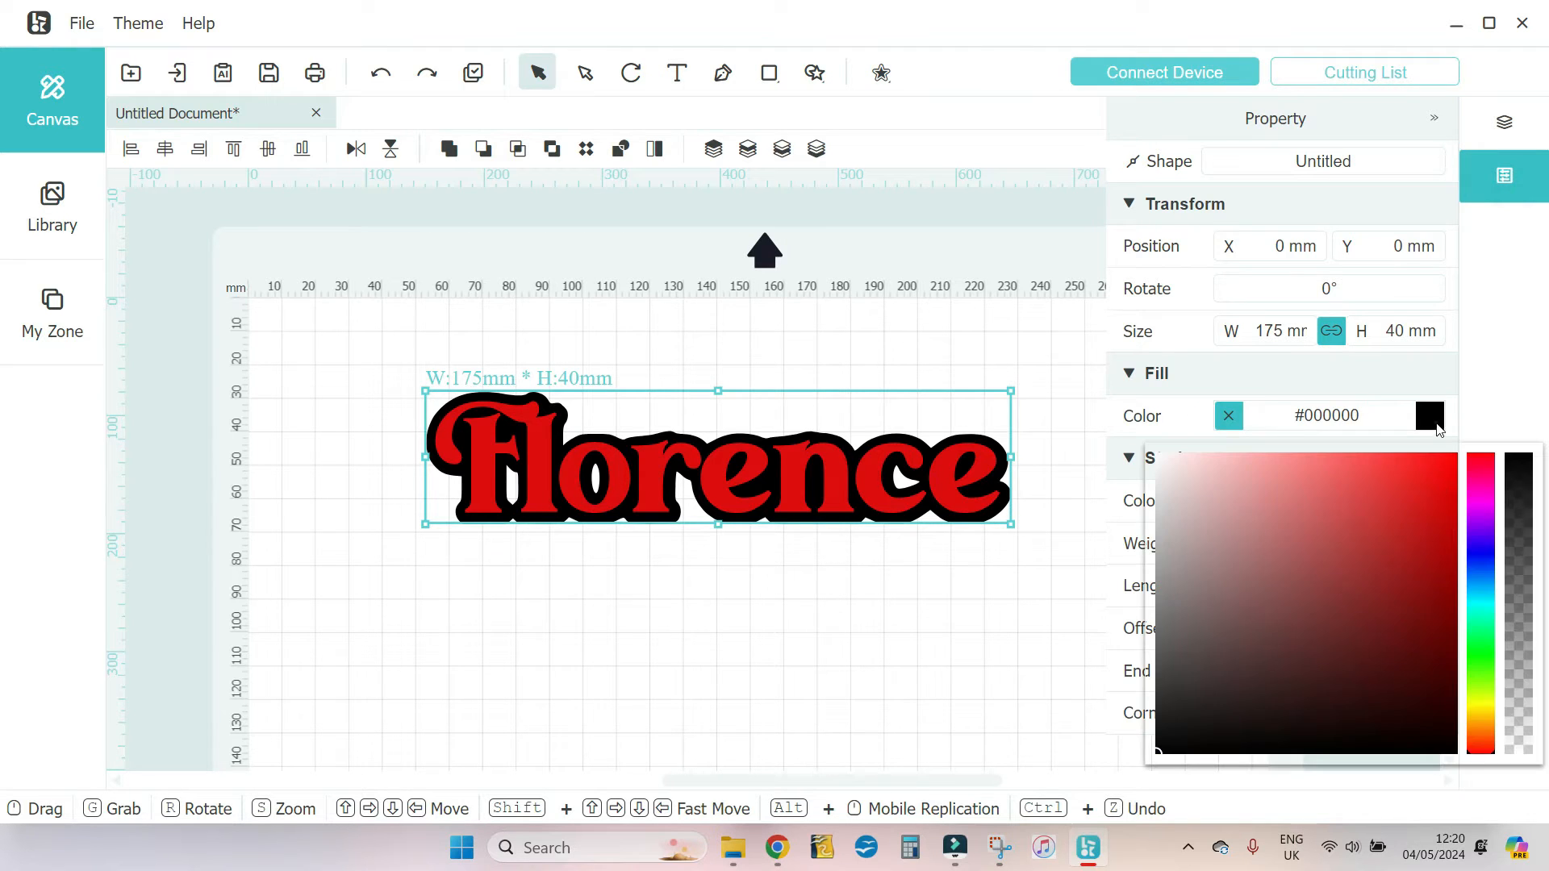
click(1490, 655)
click(1414, 510)
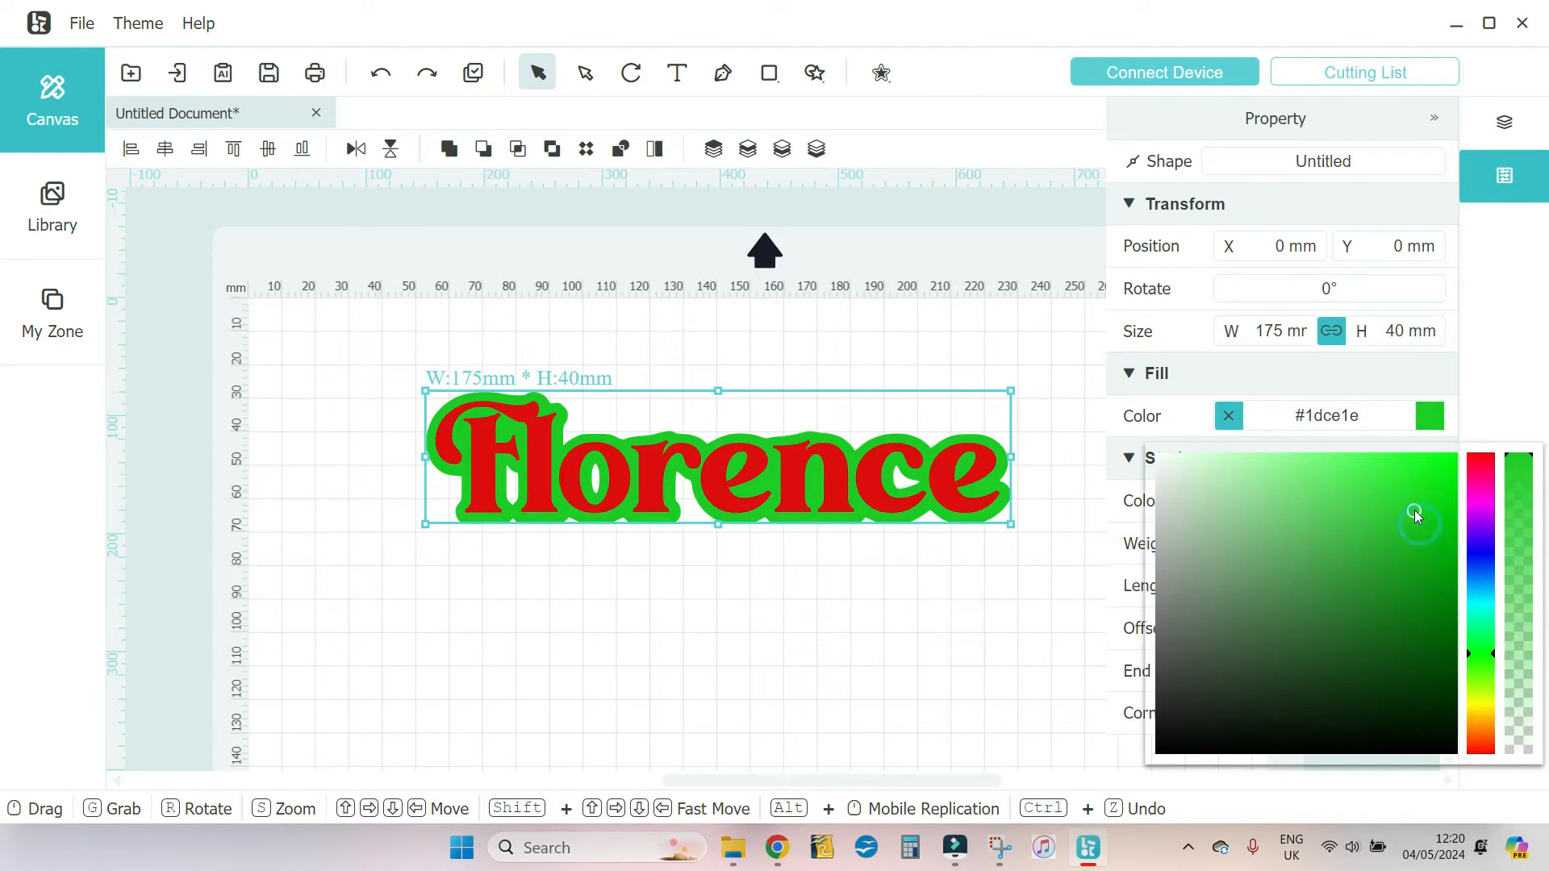
click(1029, 669)
click(1009, 657)
Select the text with its green outline and add a second offset of 6 mm with Round corners
drag(1080, 562, 384, 391)
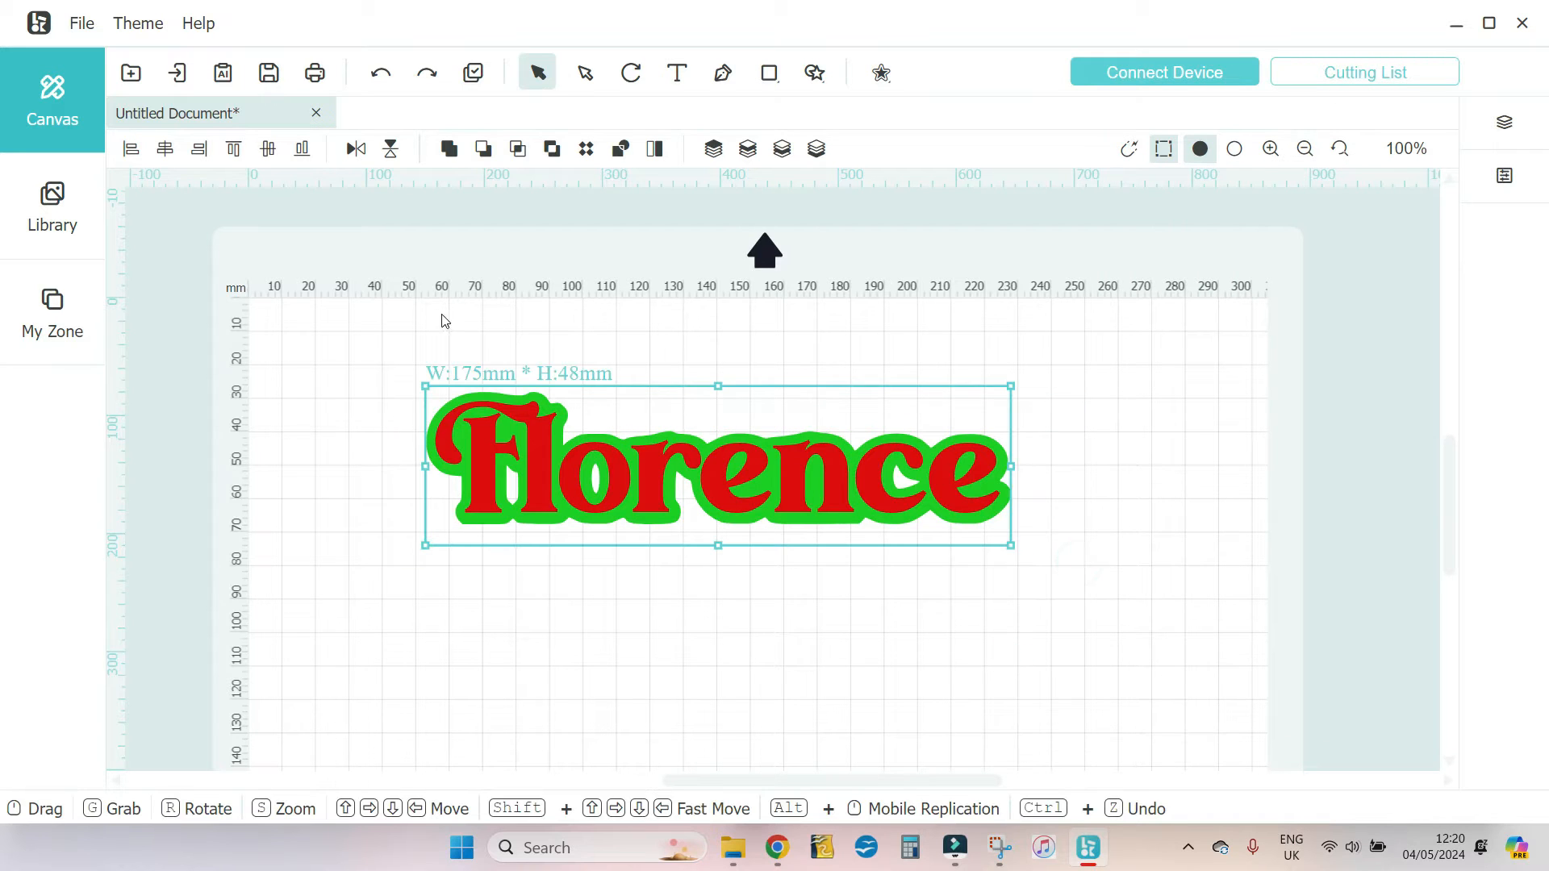
click(878, 72)
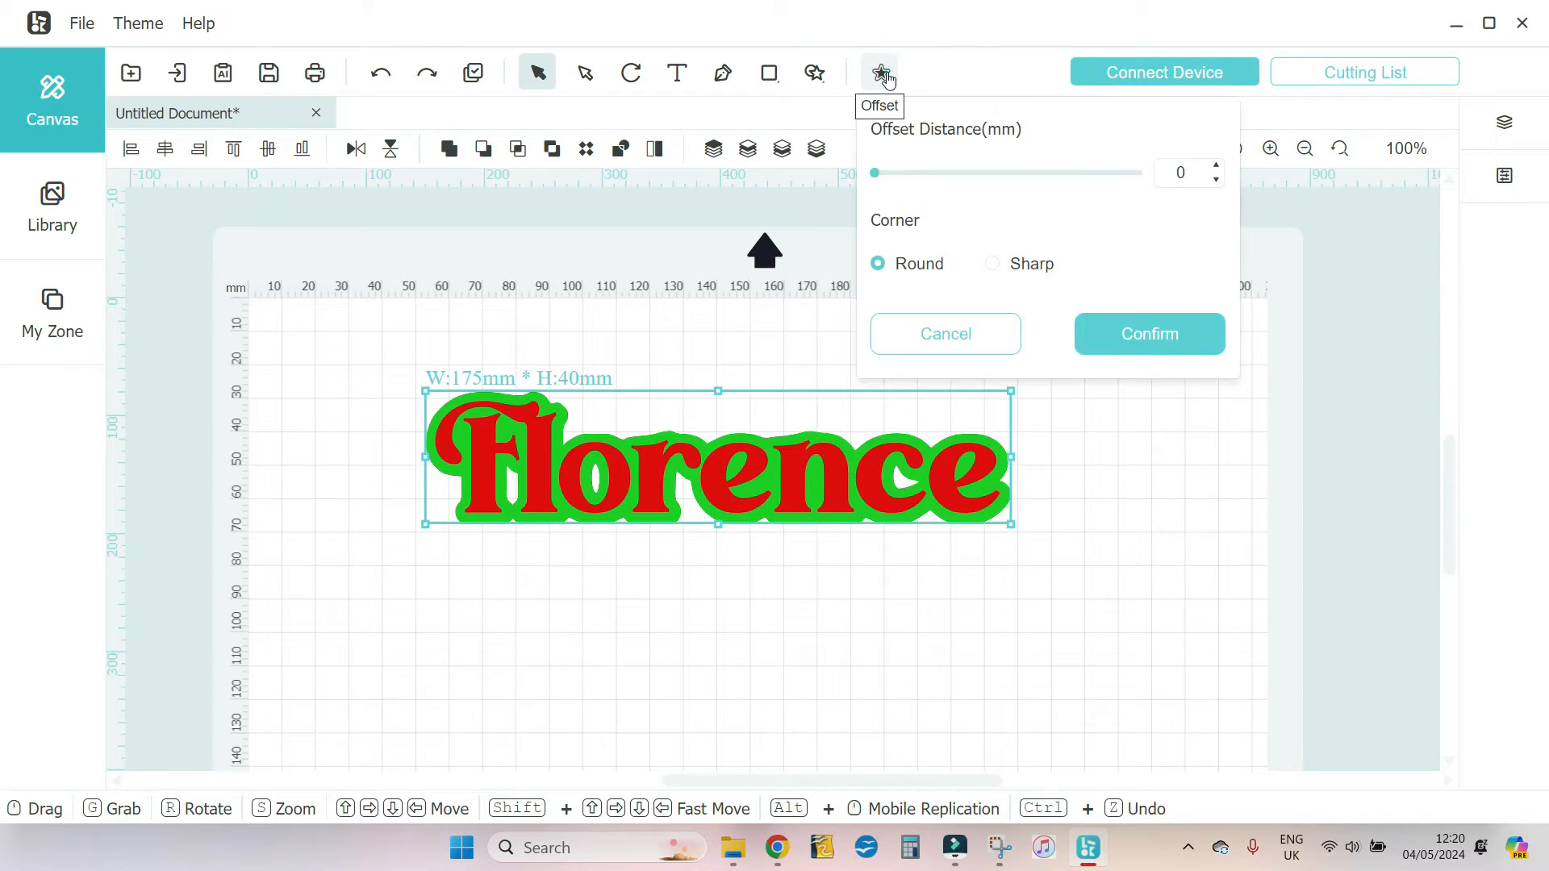
click(1215, 170)
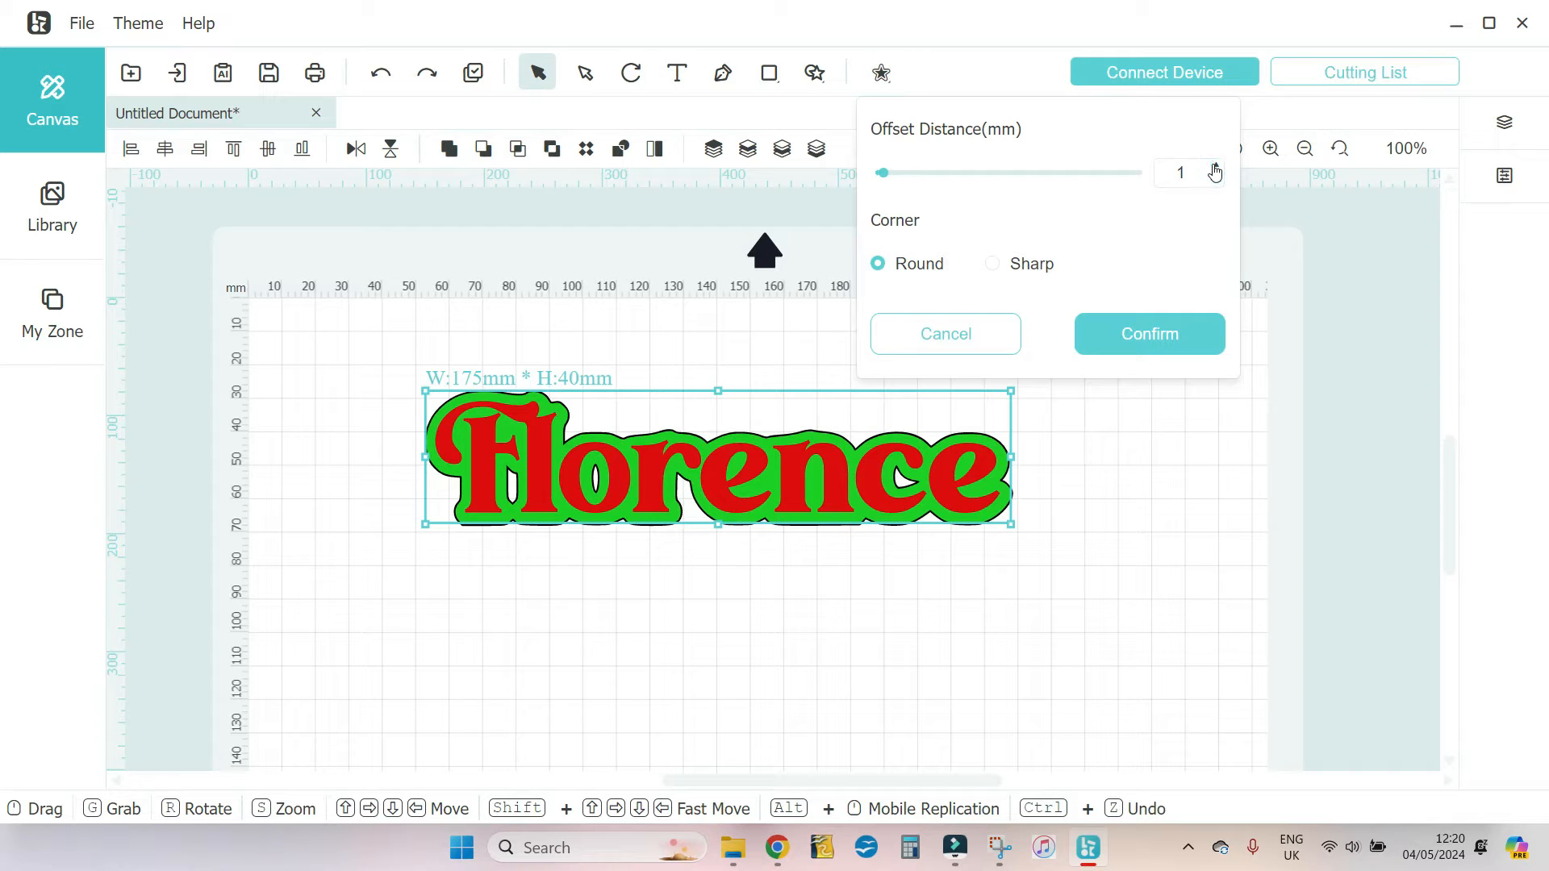
click(1215, 170)
click(1215, 171)
click(1216, 170)
click(1215, 171)
click(1215, 170)
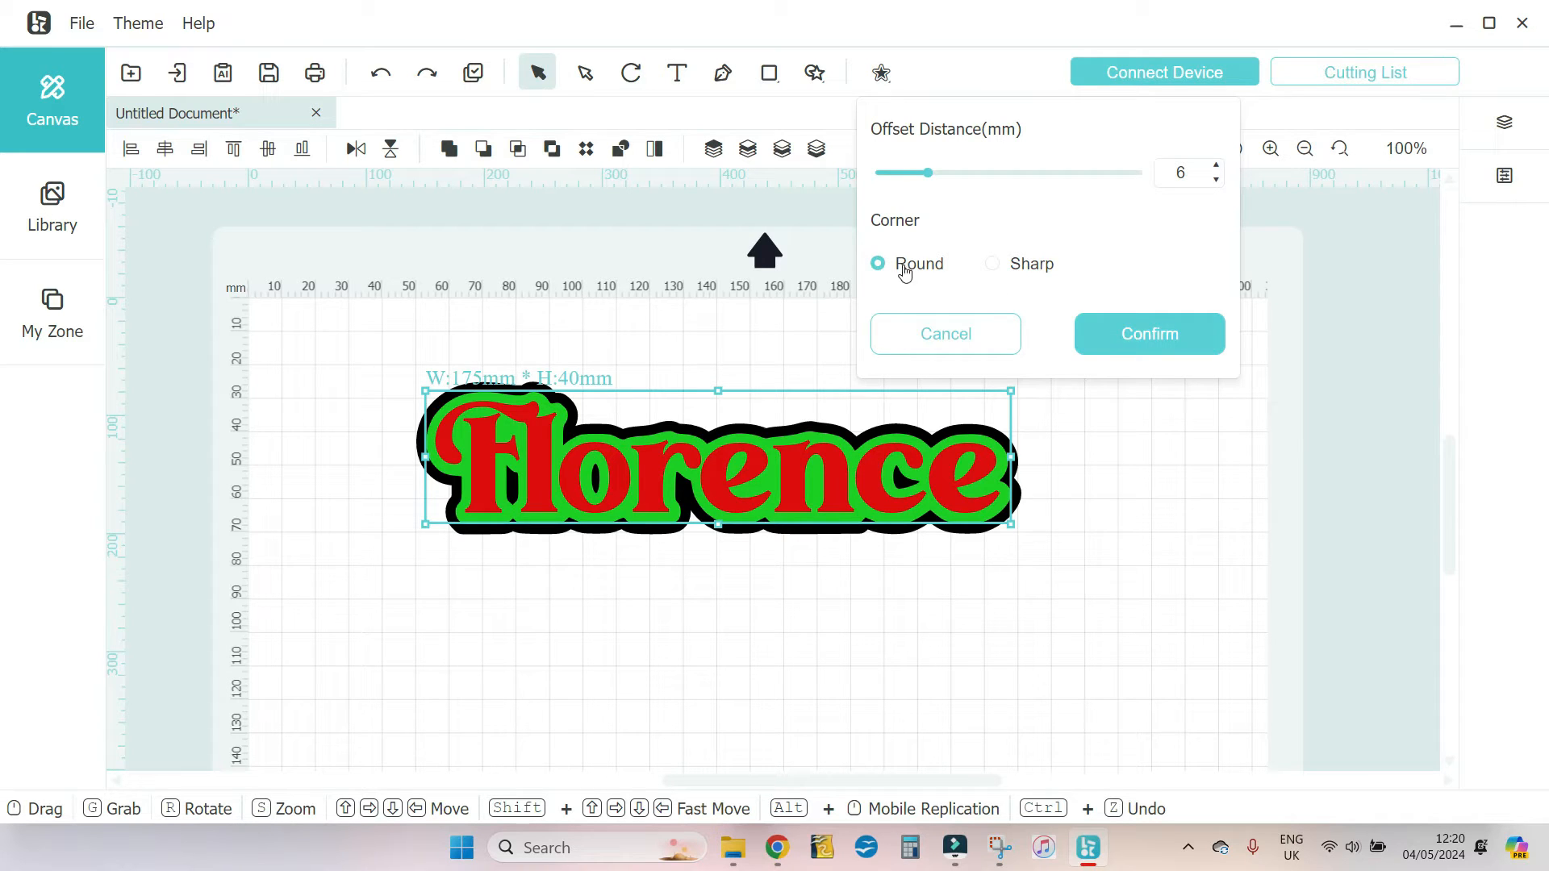
click(1143, 342)
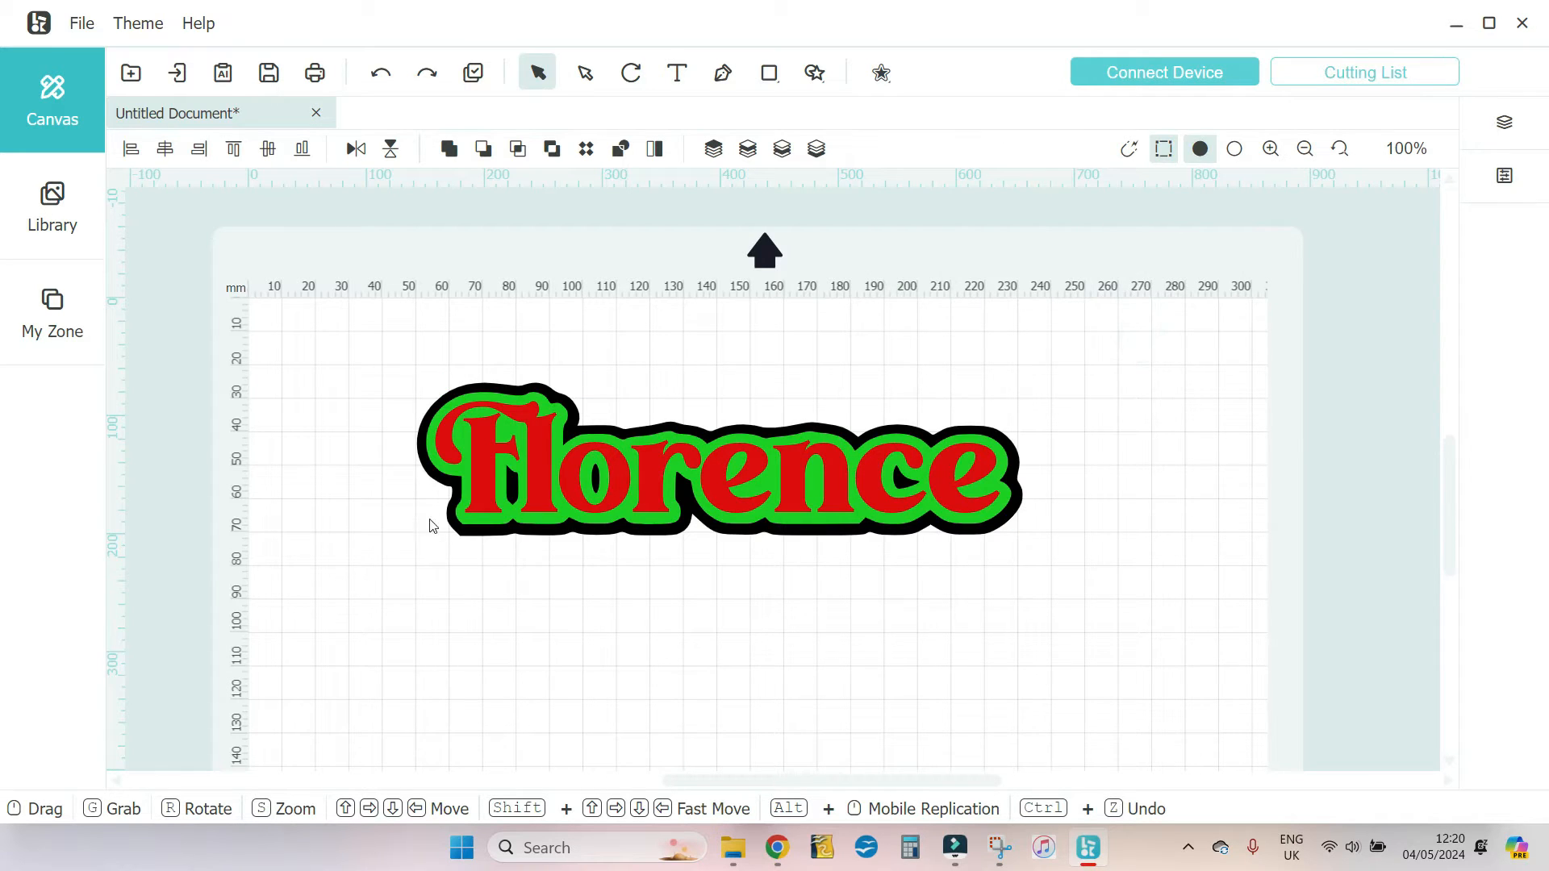
Change the fill colour of the outermost black offset shape to turquoise #2ac9cb
click(1517, 134)
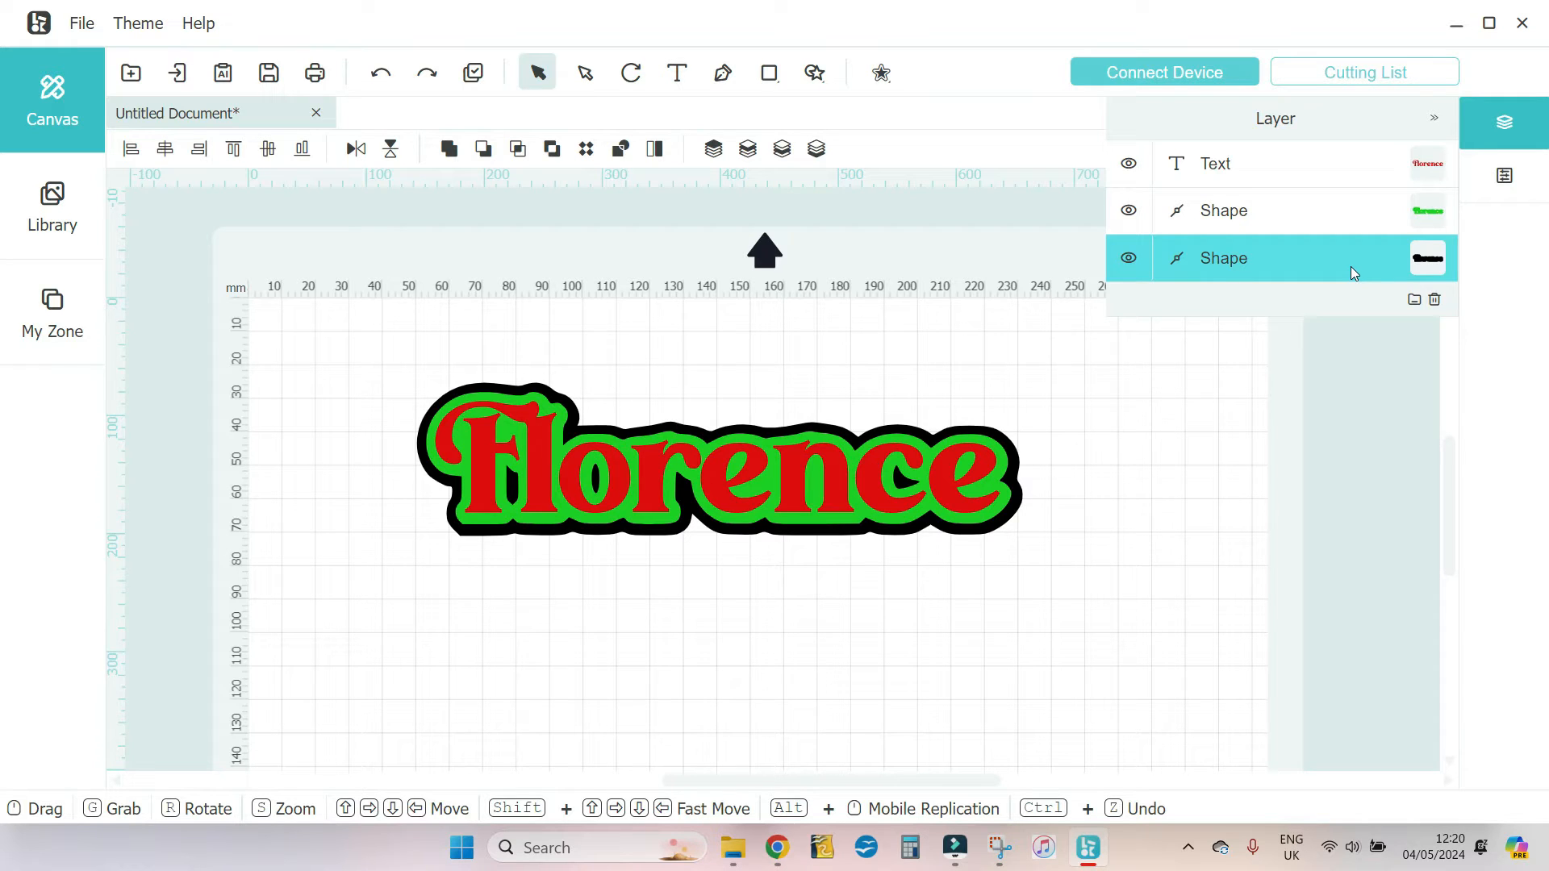
click(1310, 260)
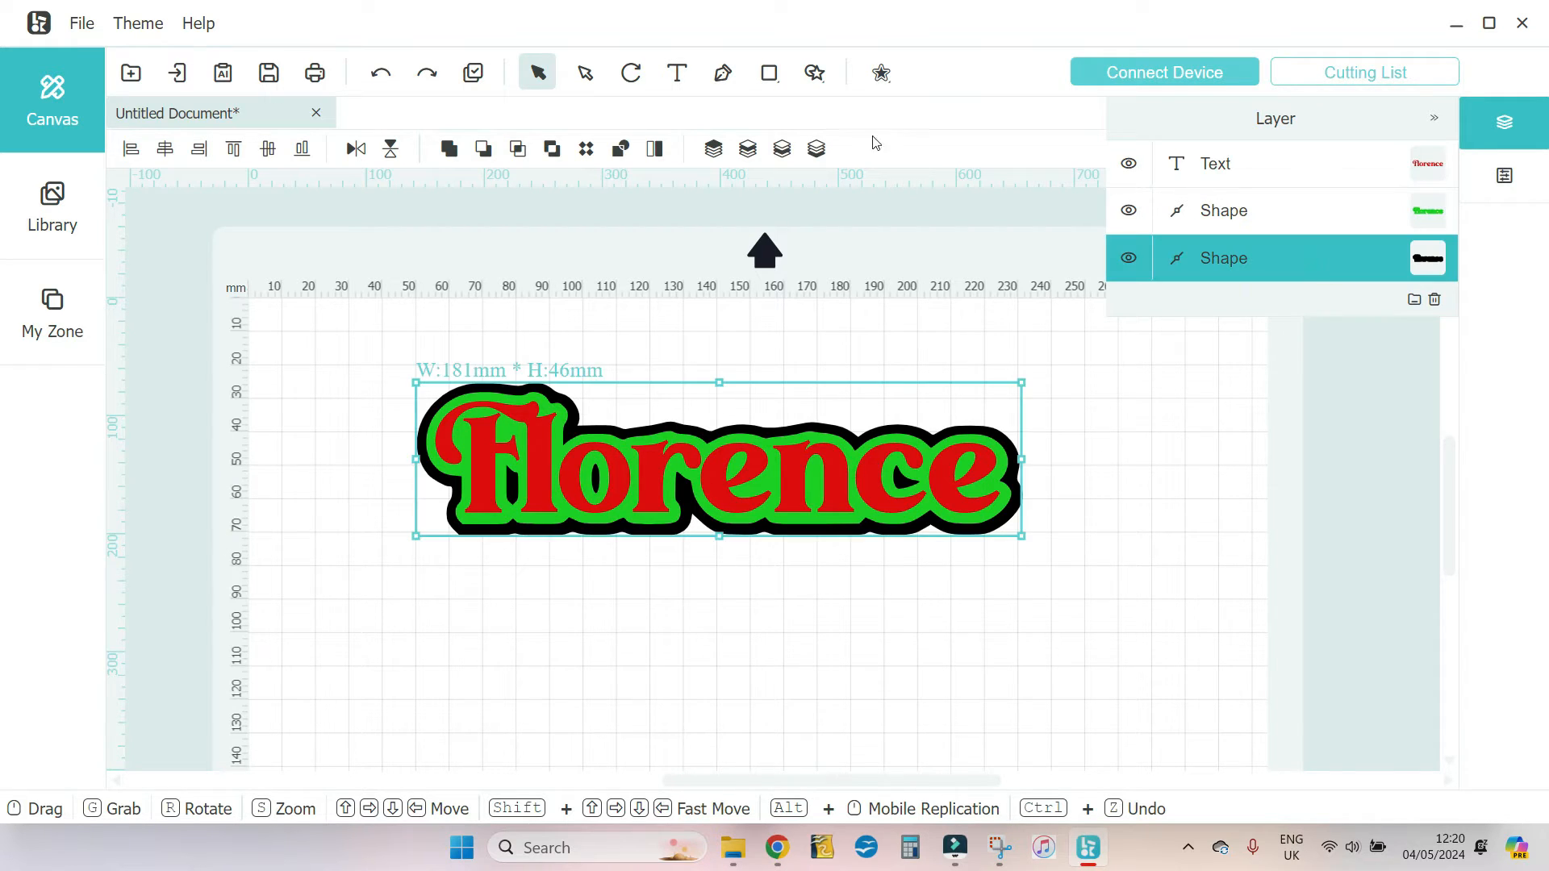
click(1505, 175)
click(1429, 416)
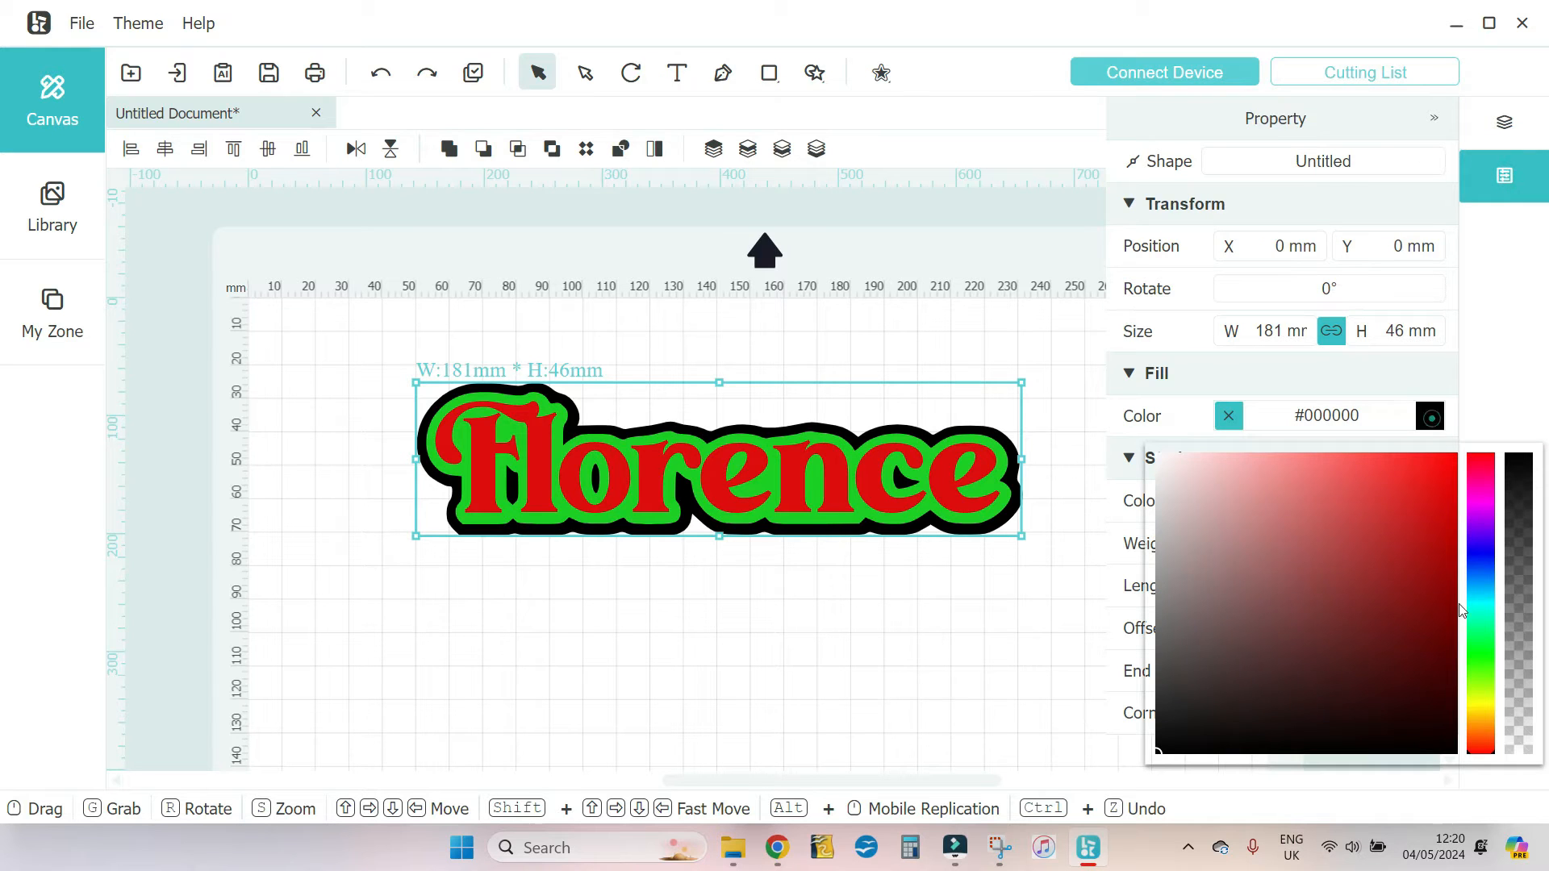
click(1481, 603)
click(1394, 520)
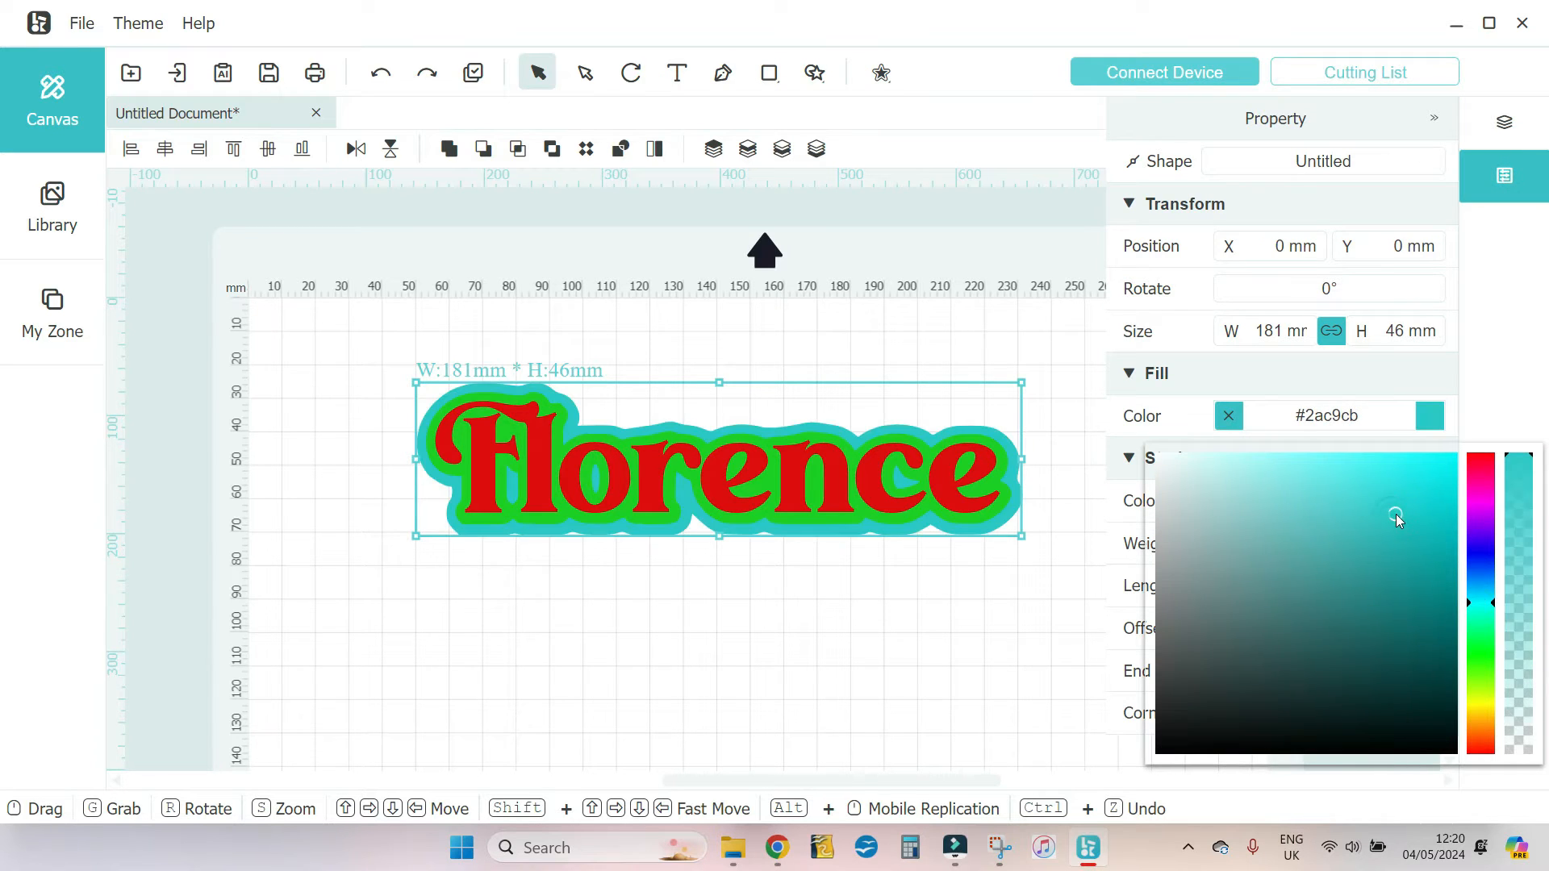
Add a 6 mm offset with Round corners around the turquoise shape and deselect it
click(881, 73)
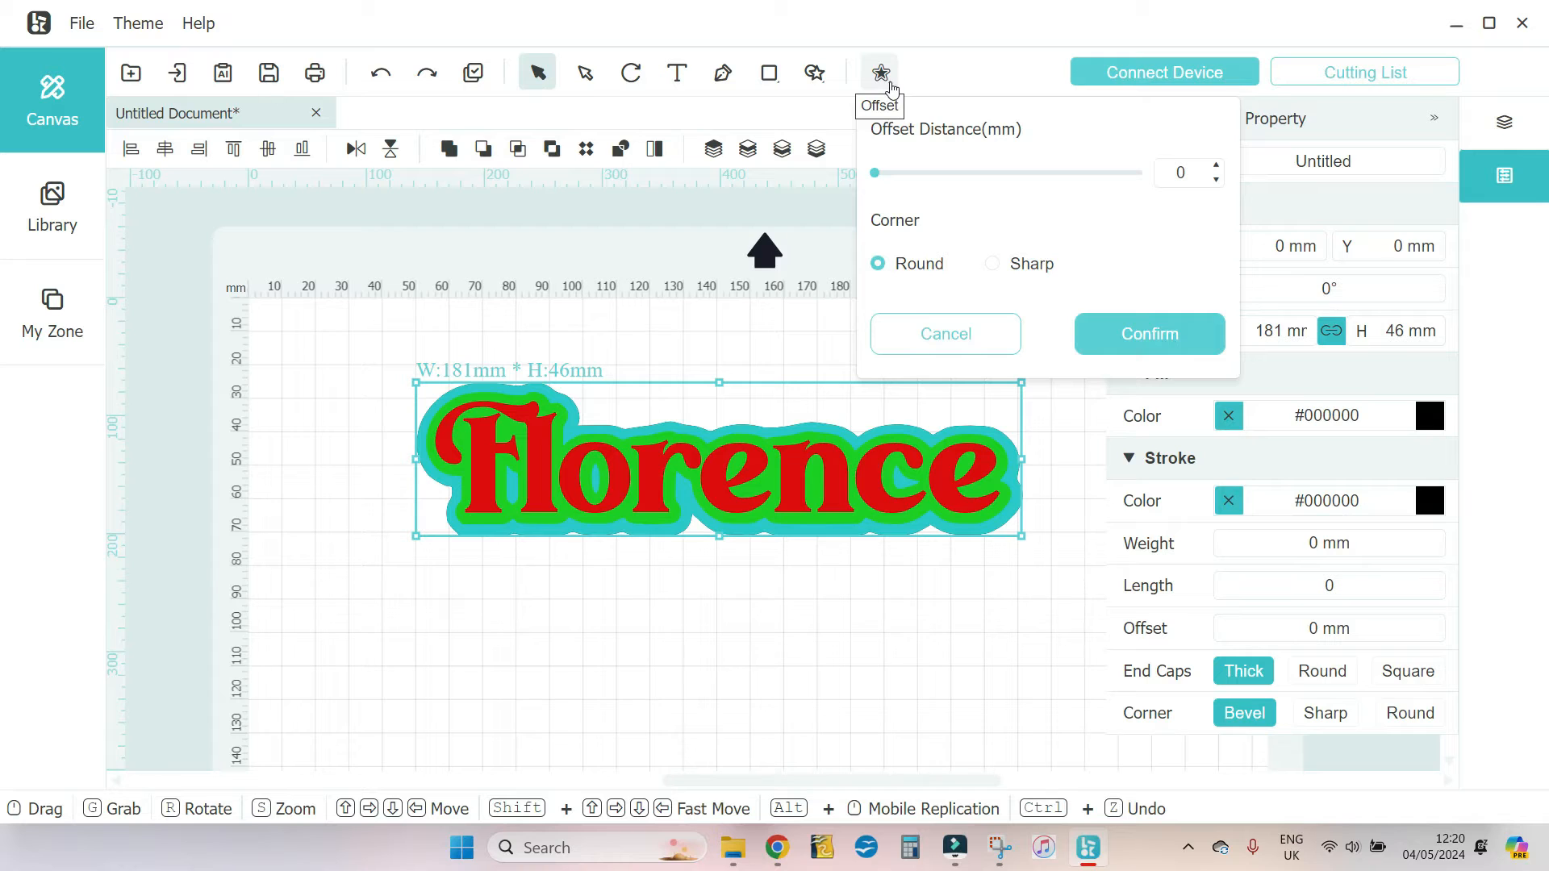
click(1218, 167)
click(1217, 167)
click(1218, 167)
click(1217, 167)
click(1218, 167)
click(1217, 167)
click(1217, 167)
click(1218, 167)
click(1217, 167)
click(1216, 181)
click(1216, 180)
click(1216, 181)
click(1216, 181)
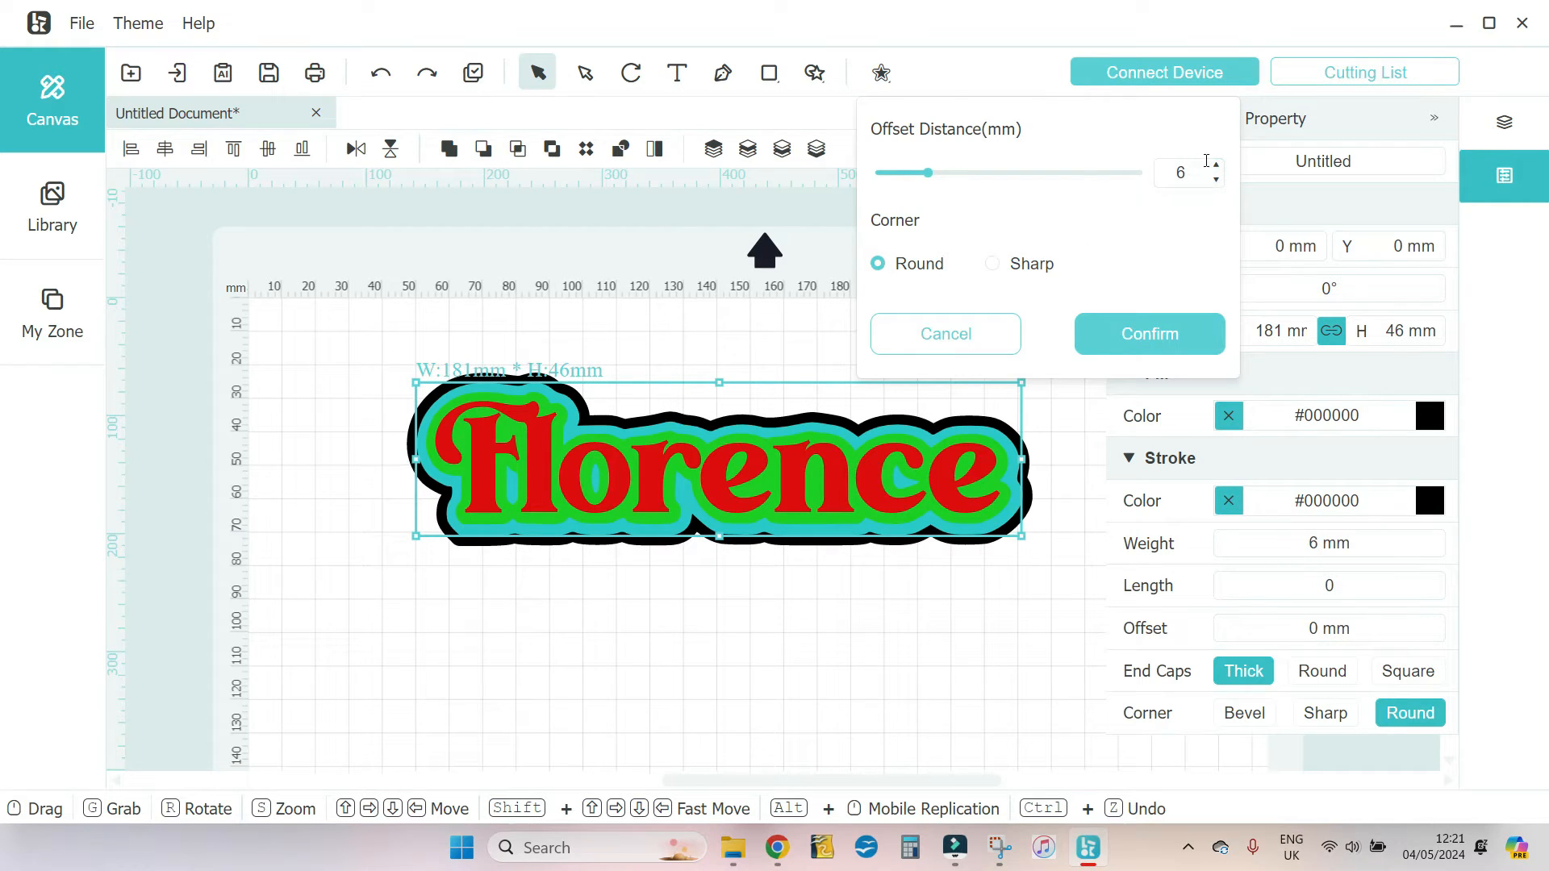
click(1176, 338)
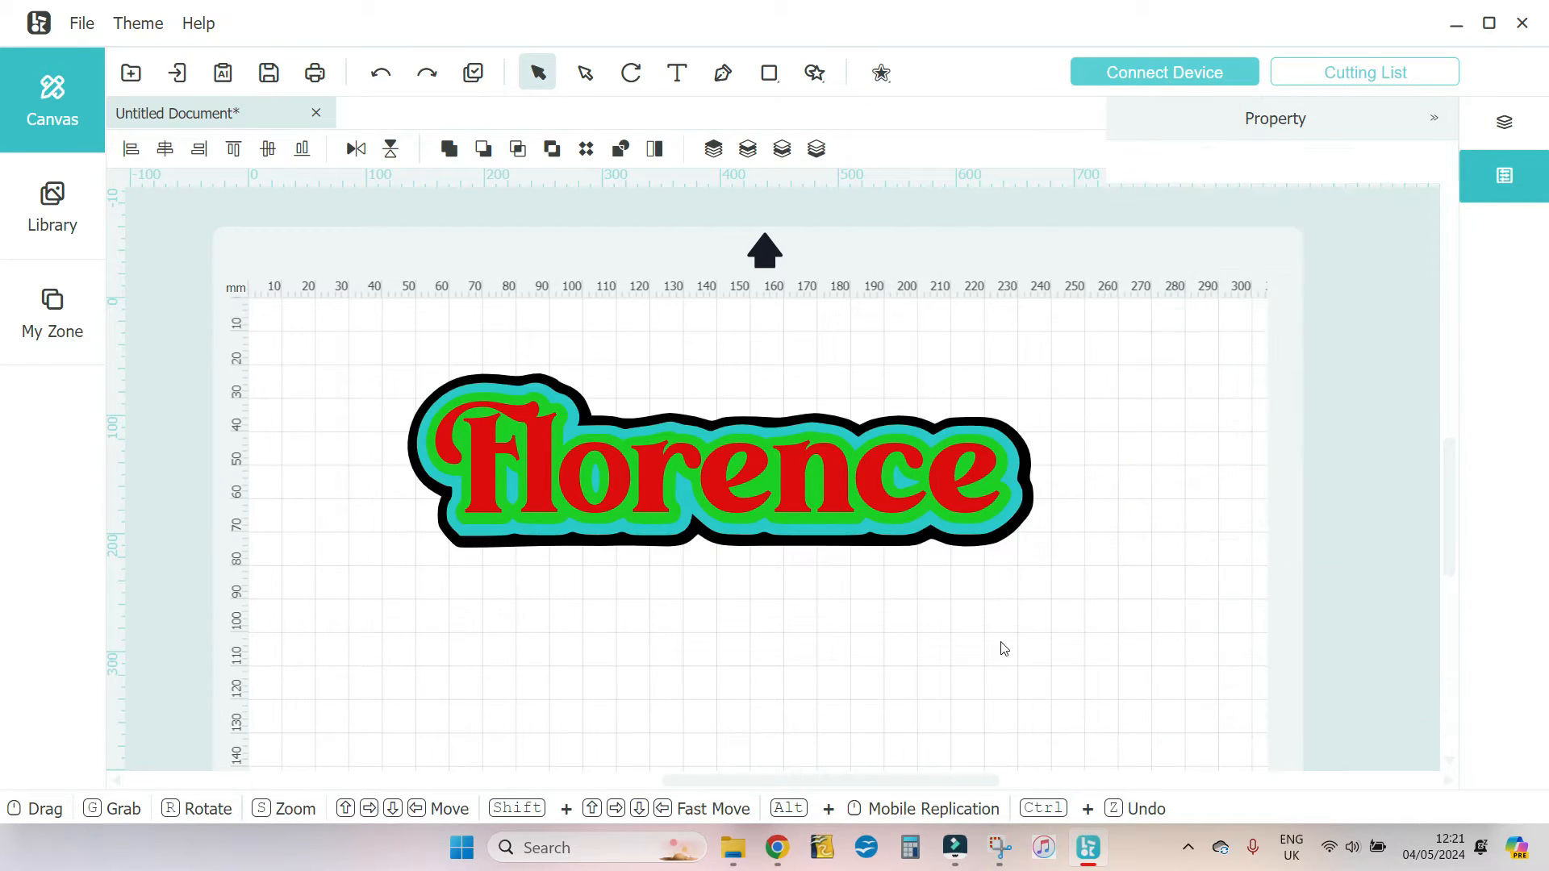
click(1002, 641)
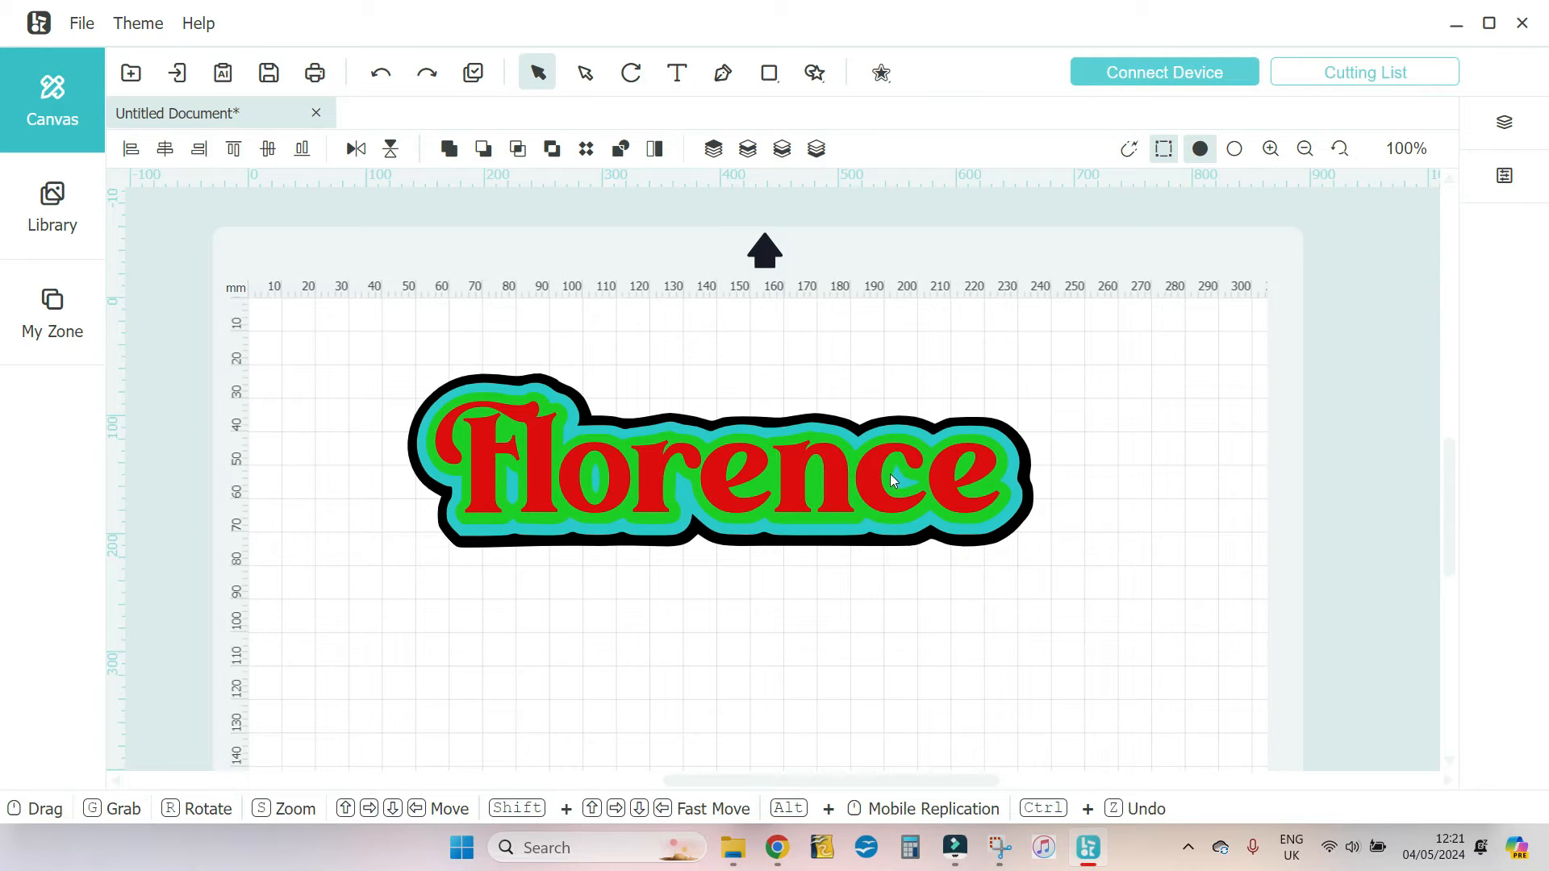
Hide the black shape, turquoise shape and text layers so only the green offset shape is displayed
click(1504, 176)
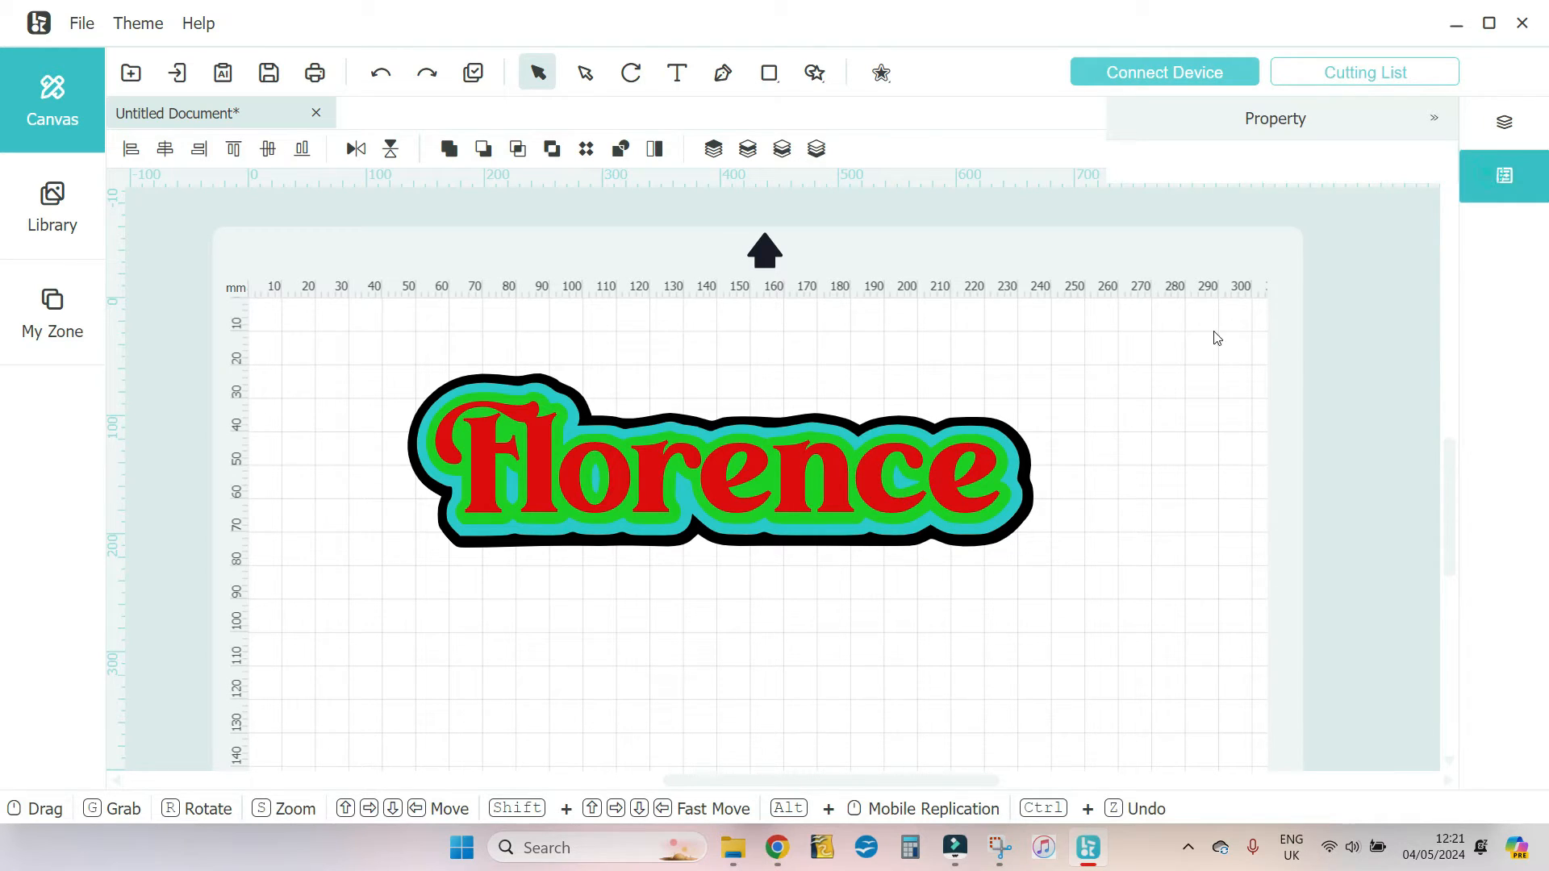
click(1504, 122)
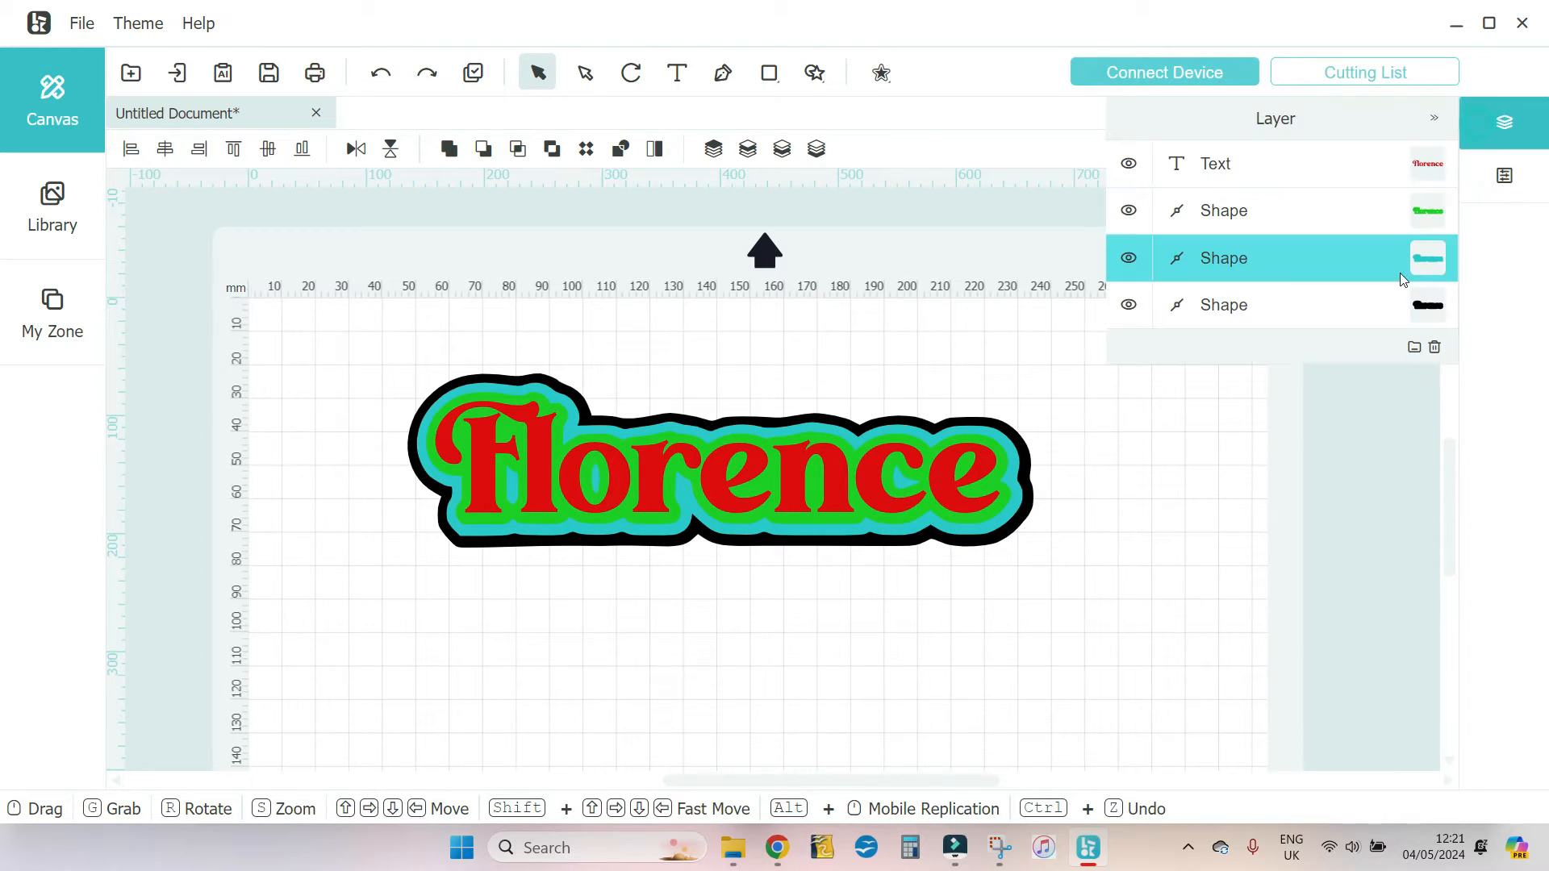
click(1130, 313)
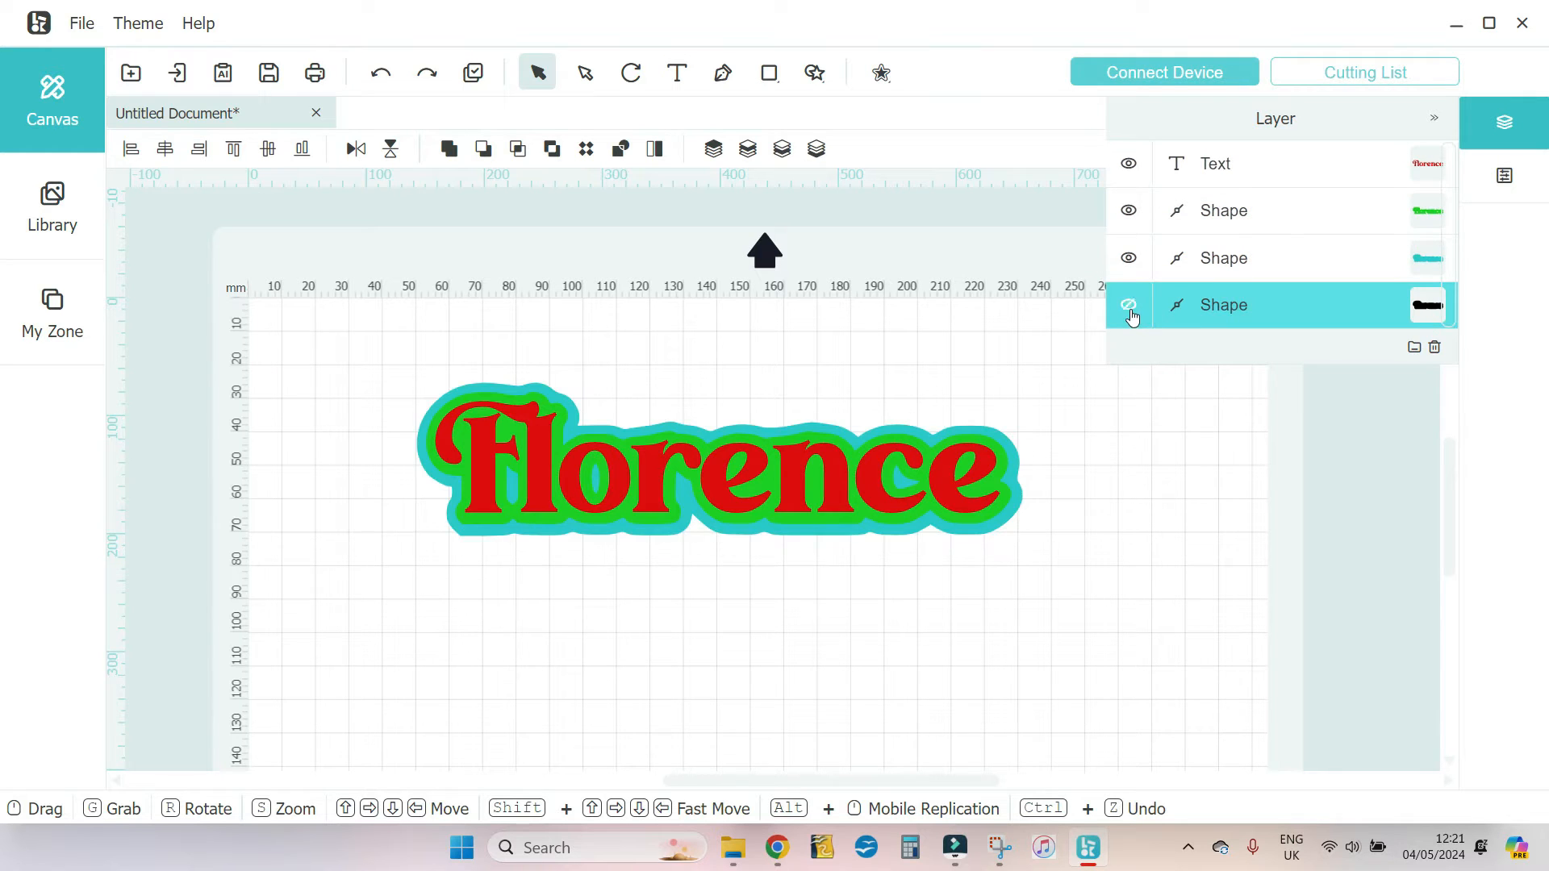
click(1130, 262)
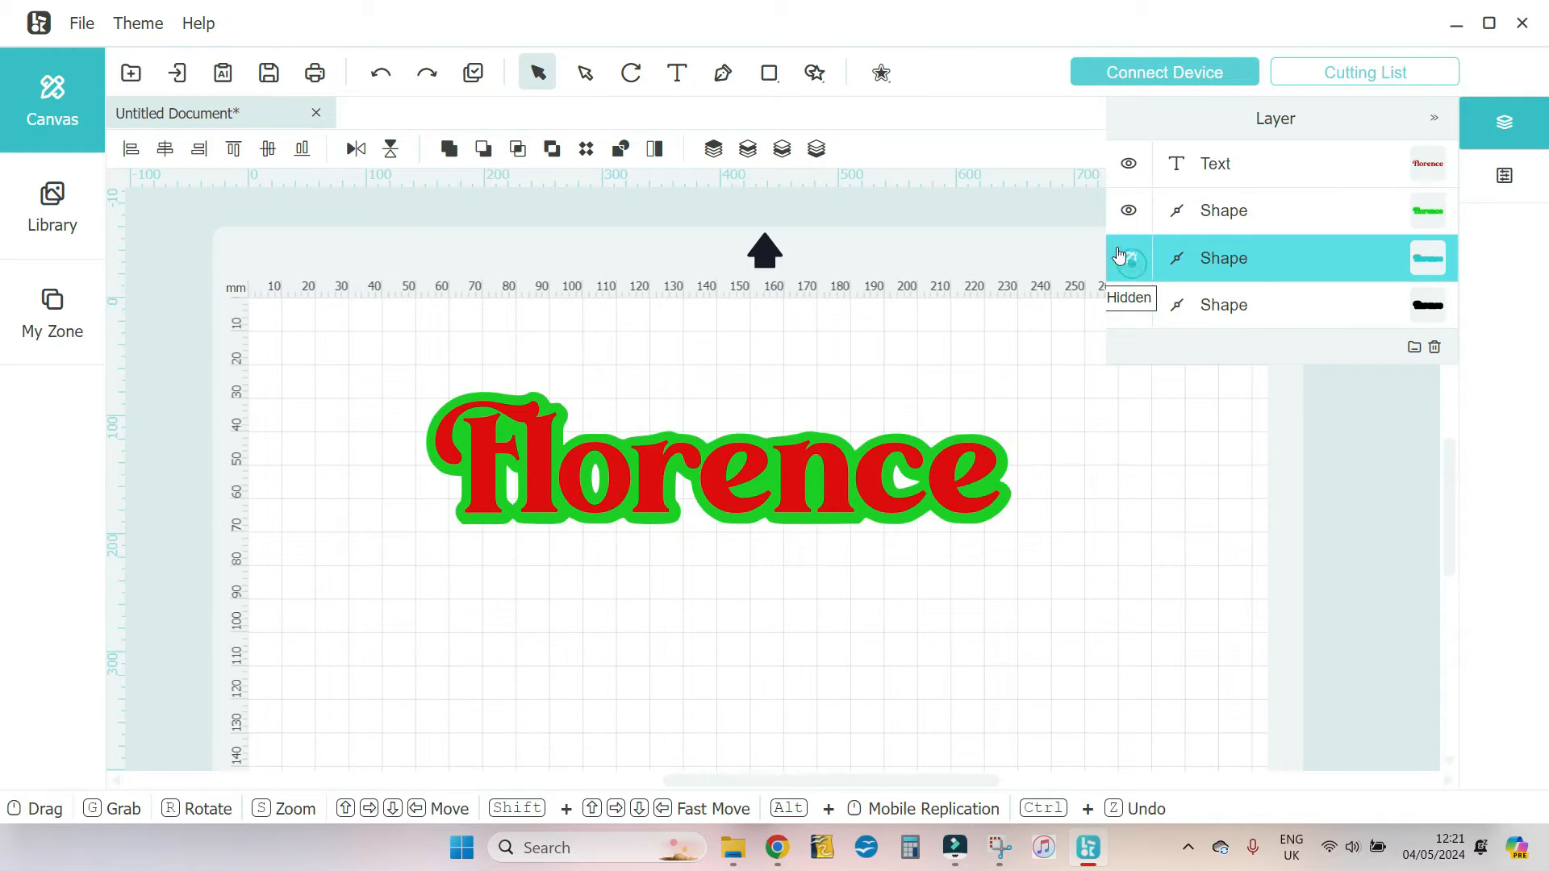
click(1140, 174)
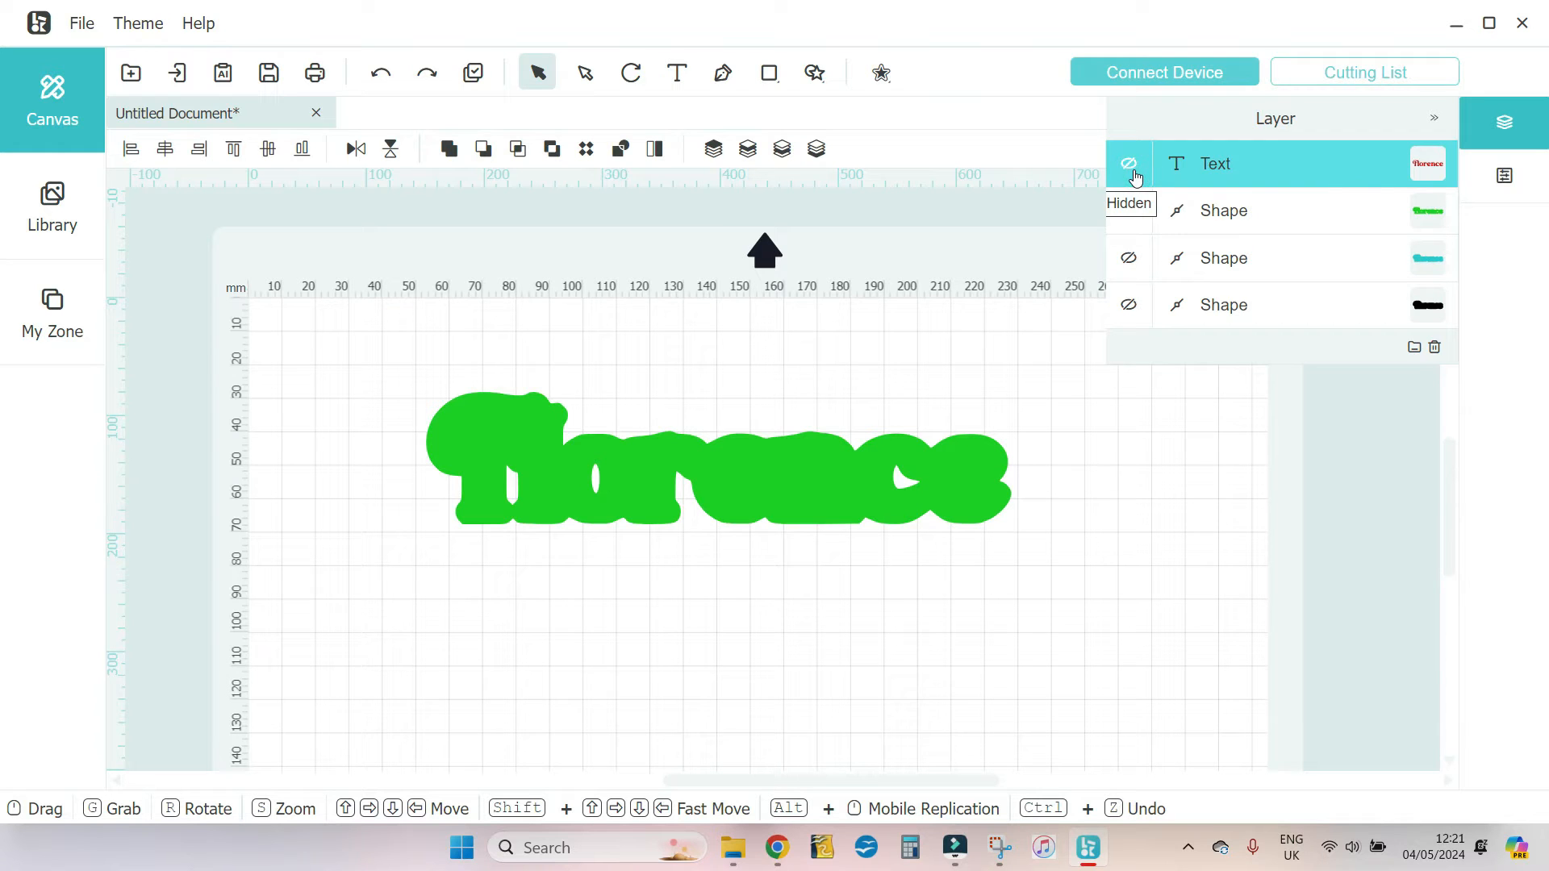
click(1311, 209)
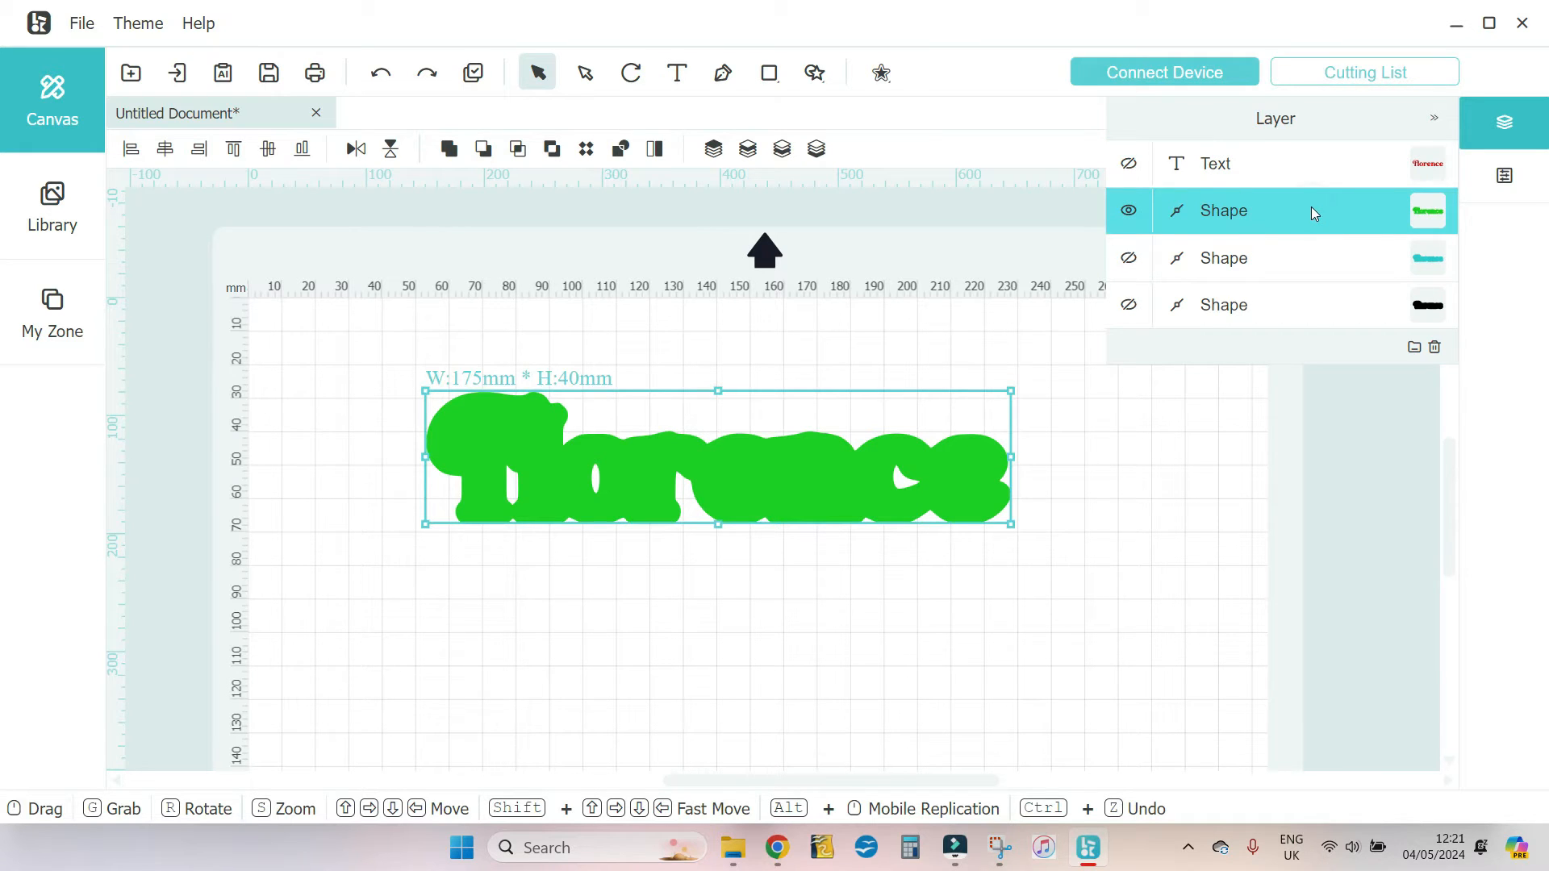
click(1049, 153)
click(1200, 428)
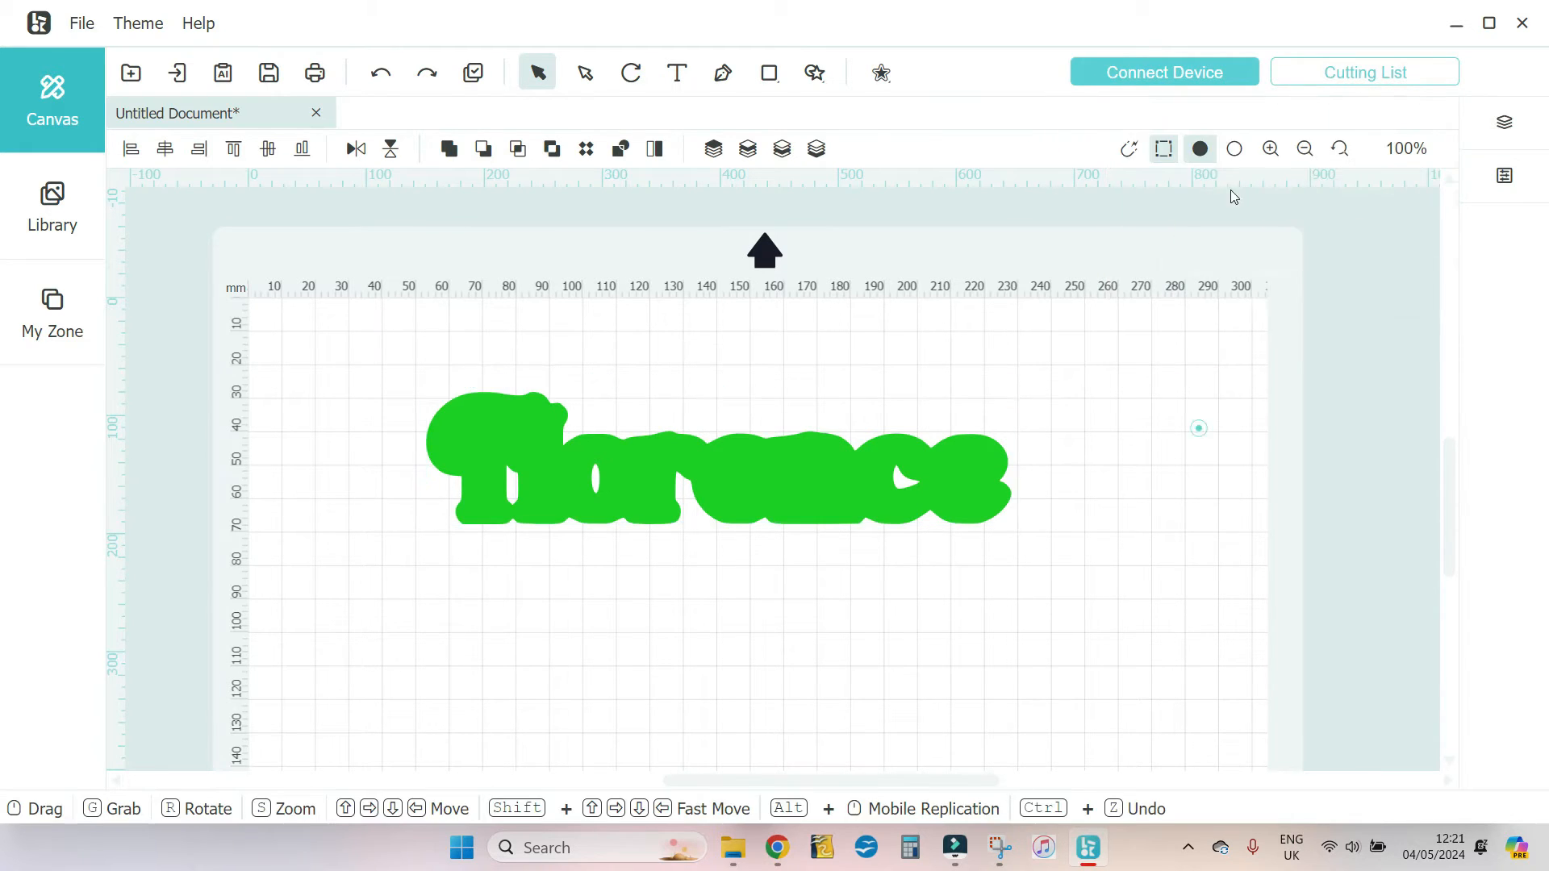
Cover the green shape's inner holes with rectangles: about 14 × 14 mm between F and l, about 10 × 14 mm at the o, and one at the c
click(1271, 151)
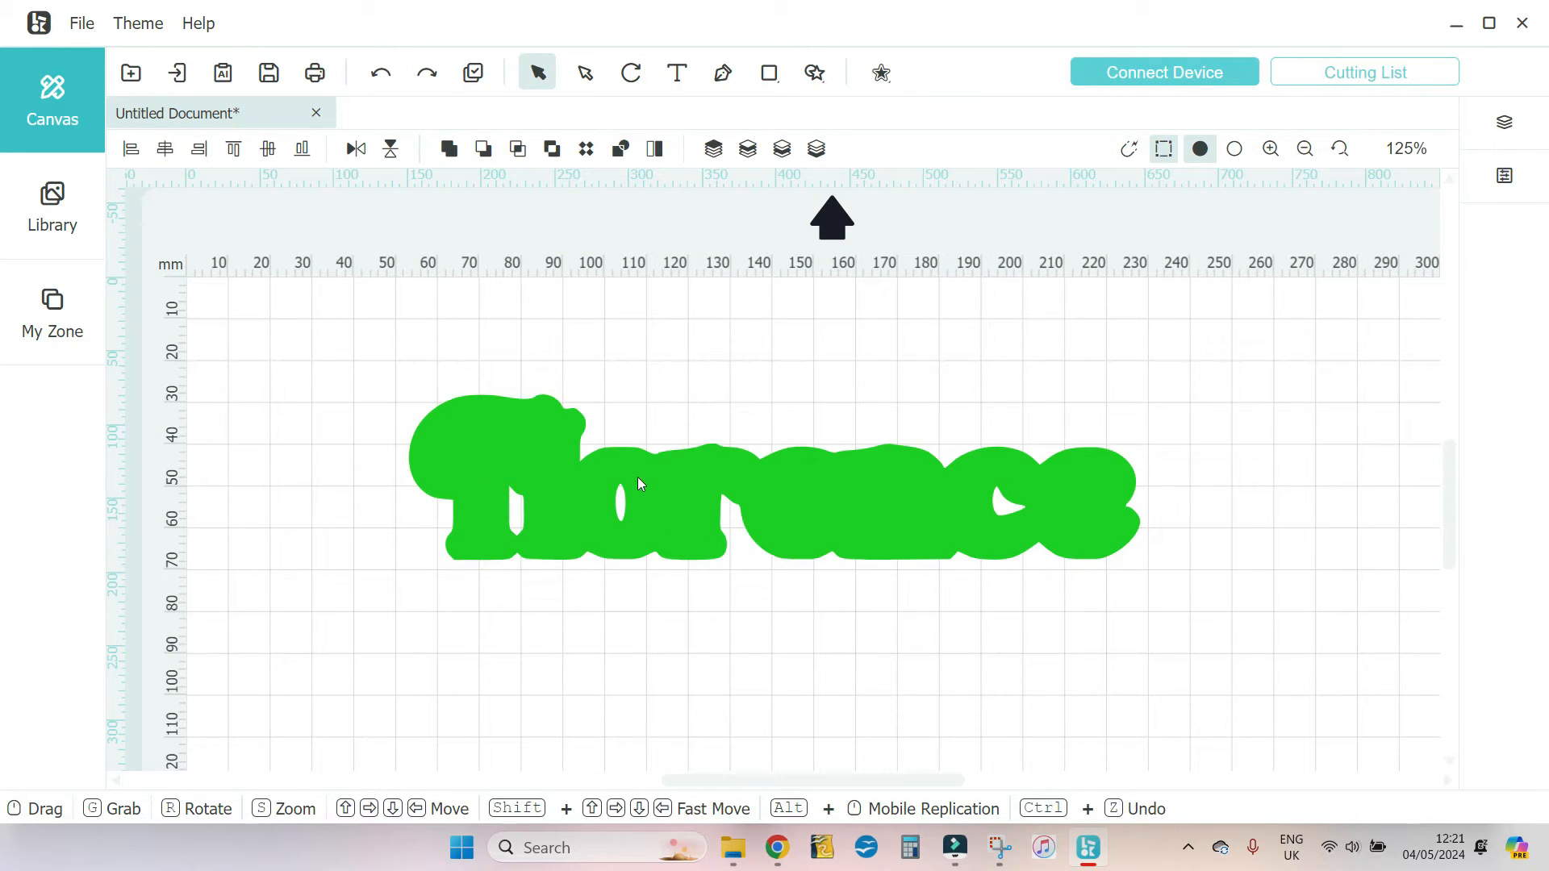
mouse_move(773, 78)
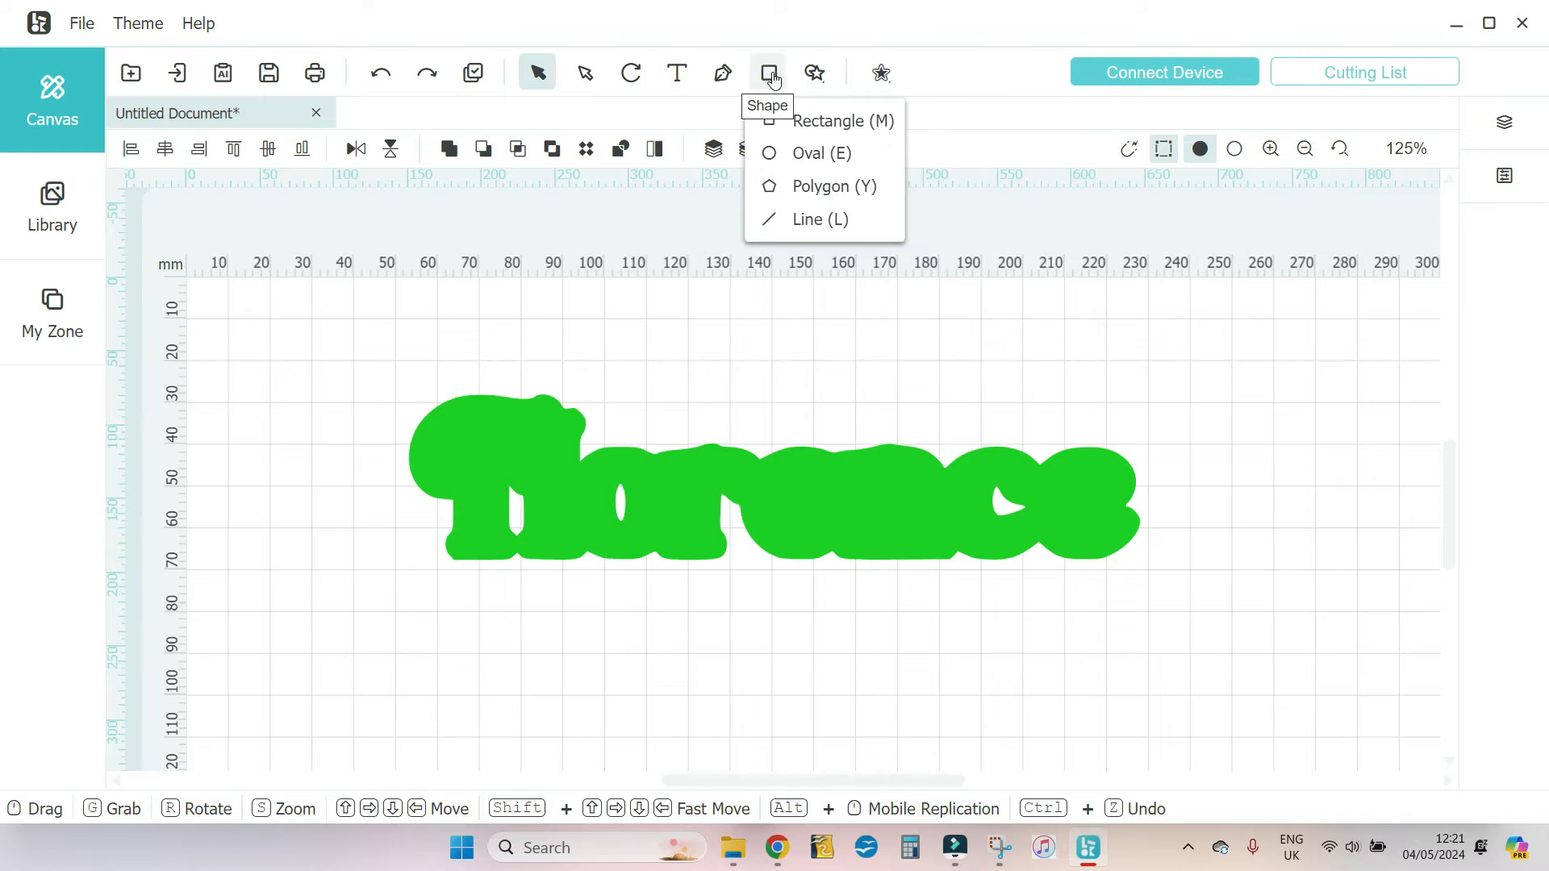
click(819, 123)
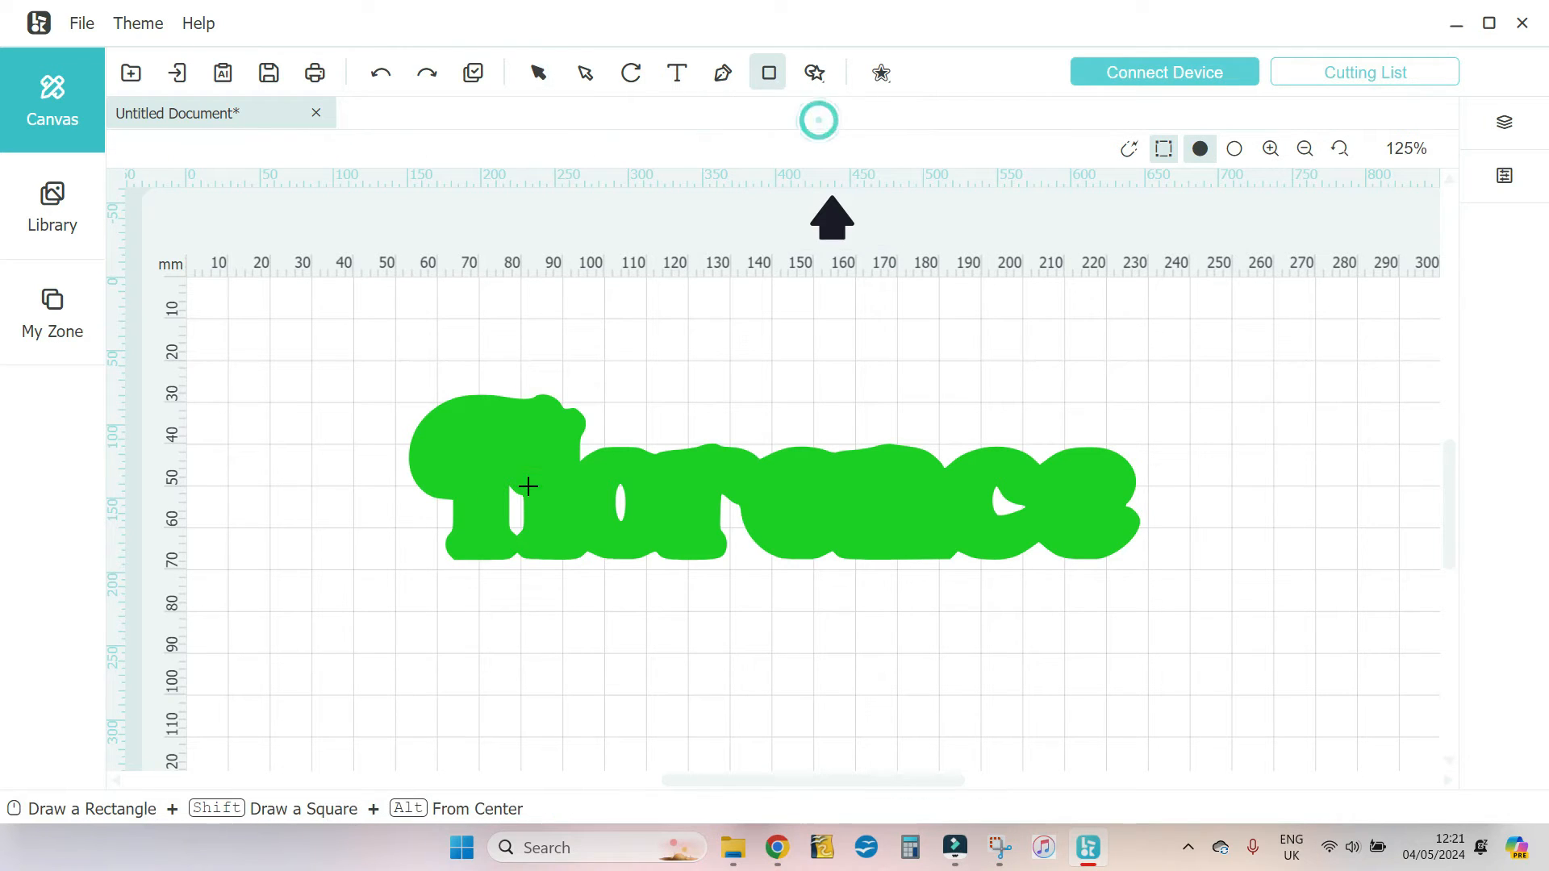
drag(491, 479, 550, 538)
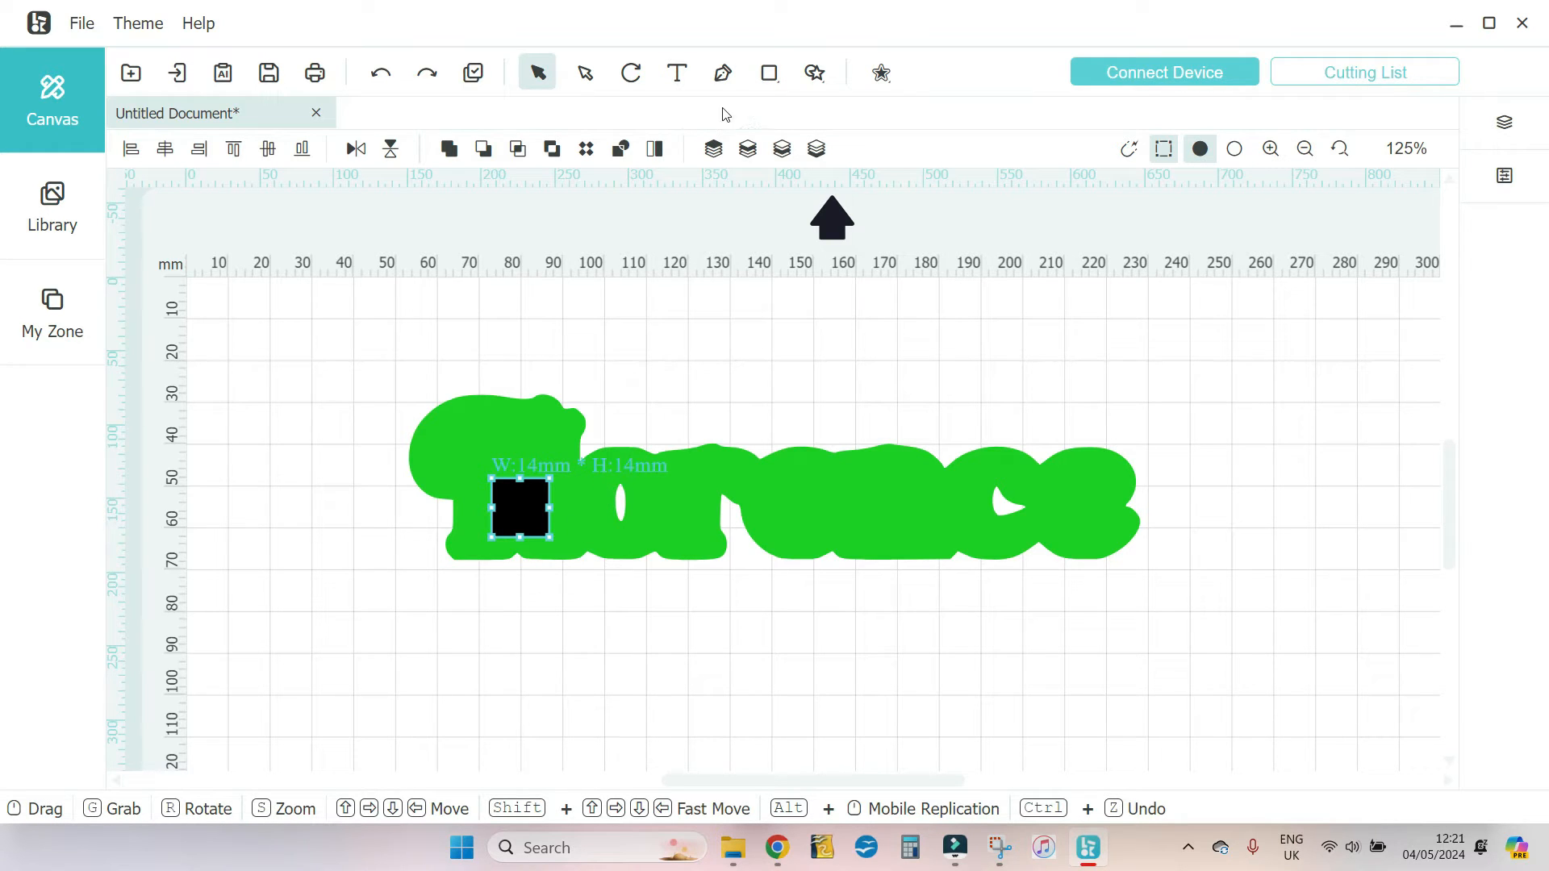
click(769, 72)
drag(598, 472, 643, 530)
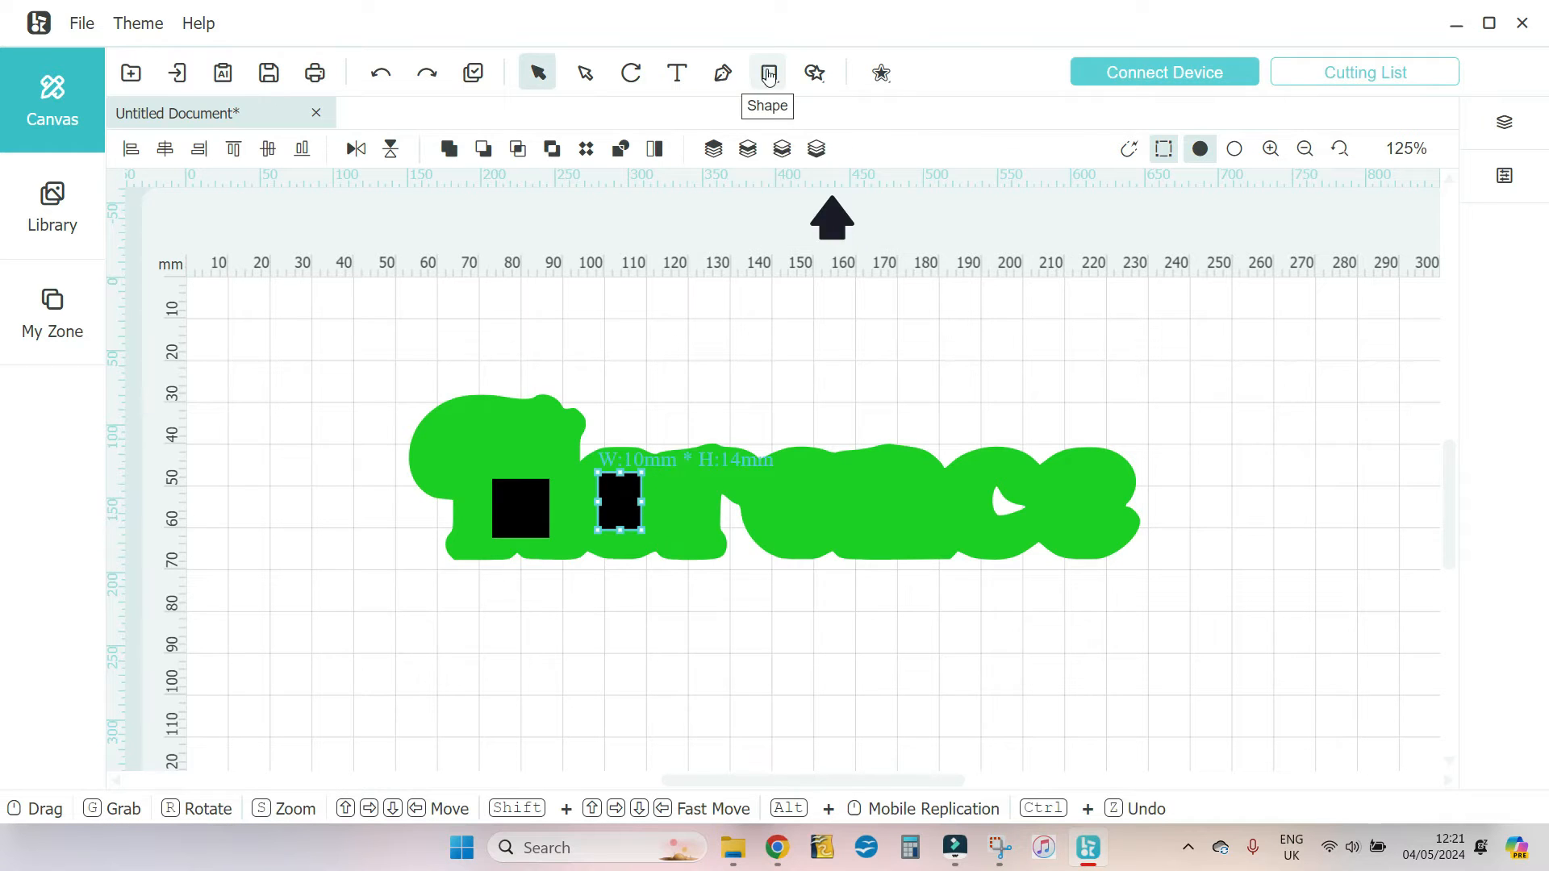
click(769, 72)
click(795, 113)
drag(1011, 491, 1031, 519)
Select the green shape with the three rectangles and unite them into one solid shape
click(903, 710)
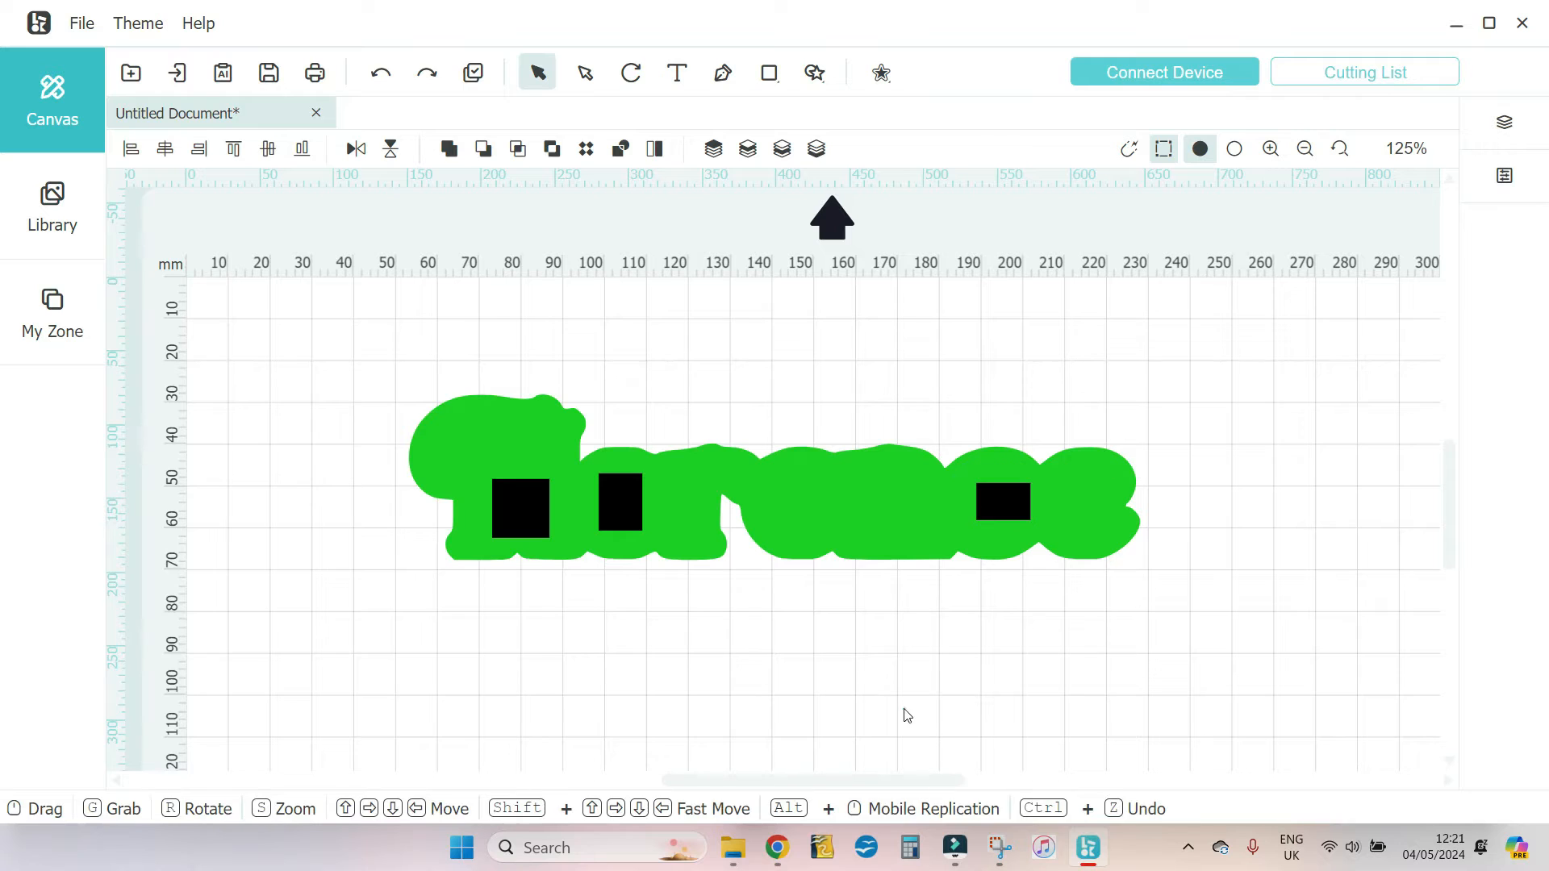
drag(336, 394, 1217, 626)
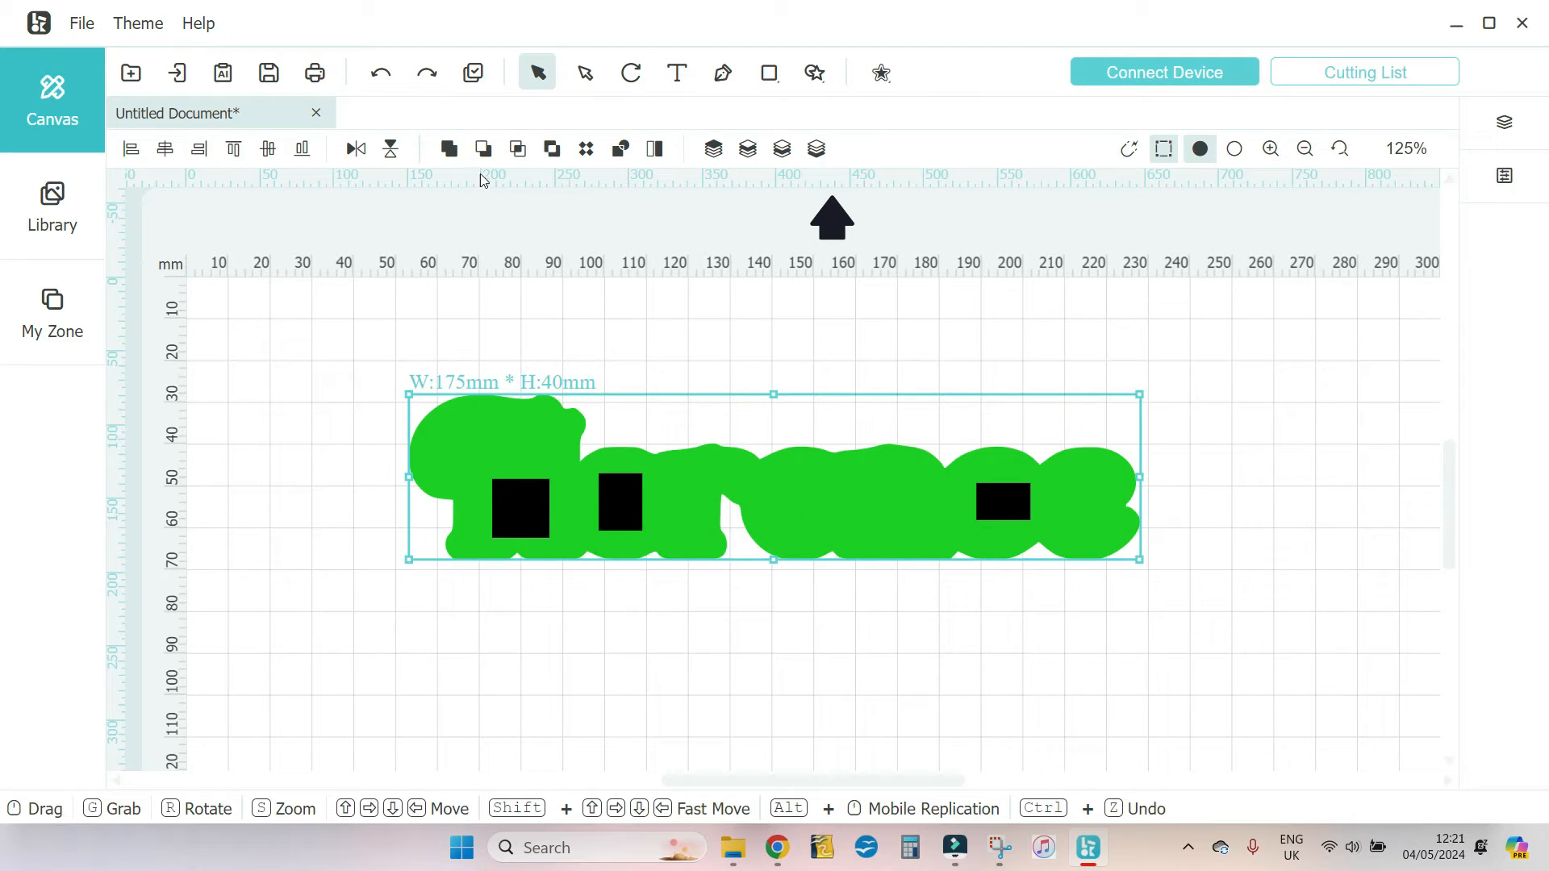
click(450, 149)
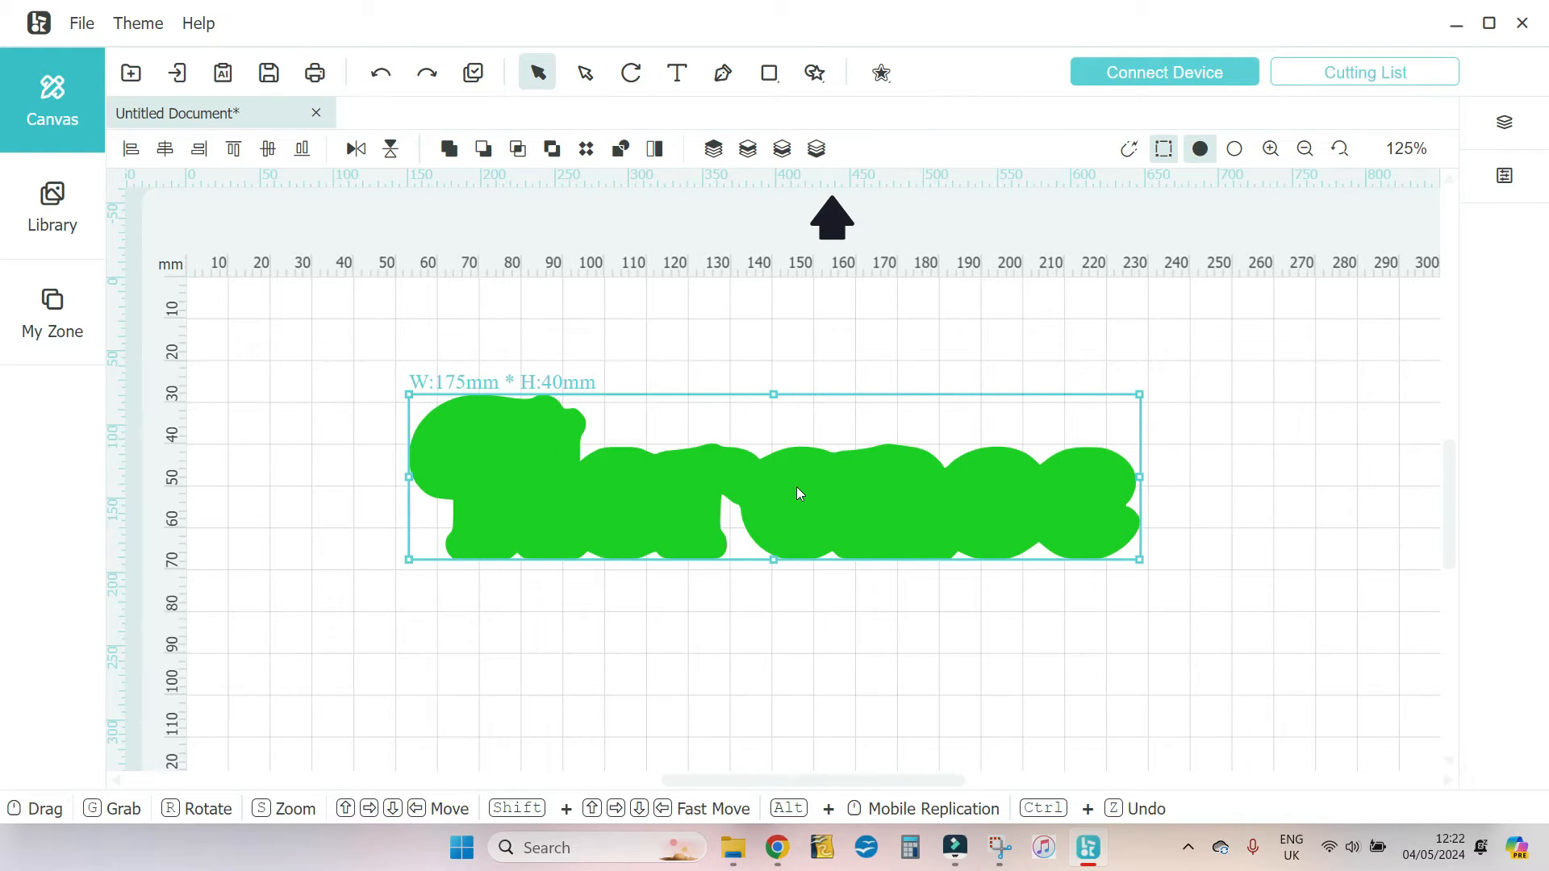
Show the text, turquoise and black layers again and move the green shape directly below the text in the layer order
click(1505, 122)
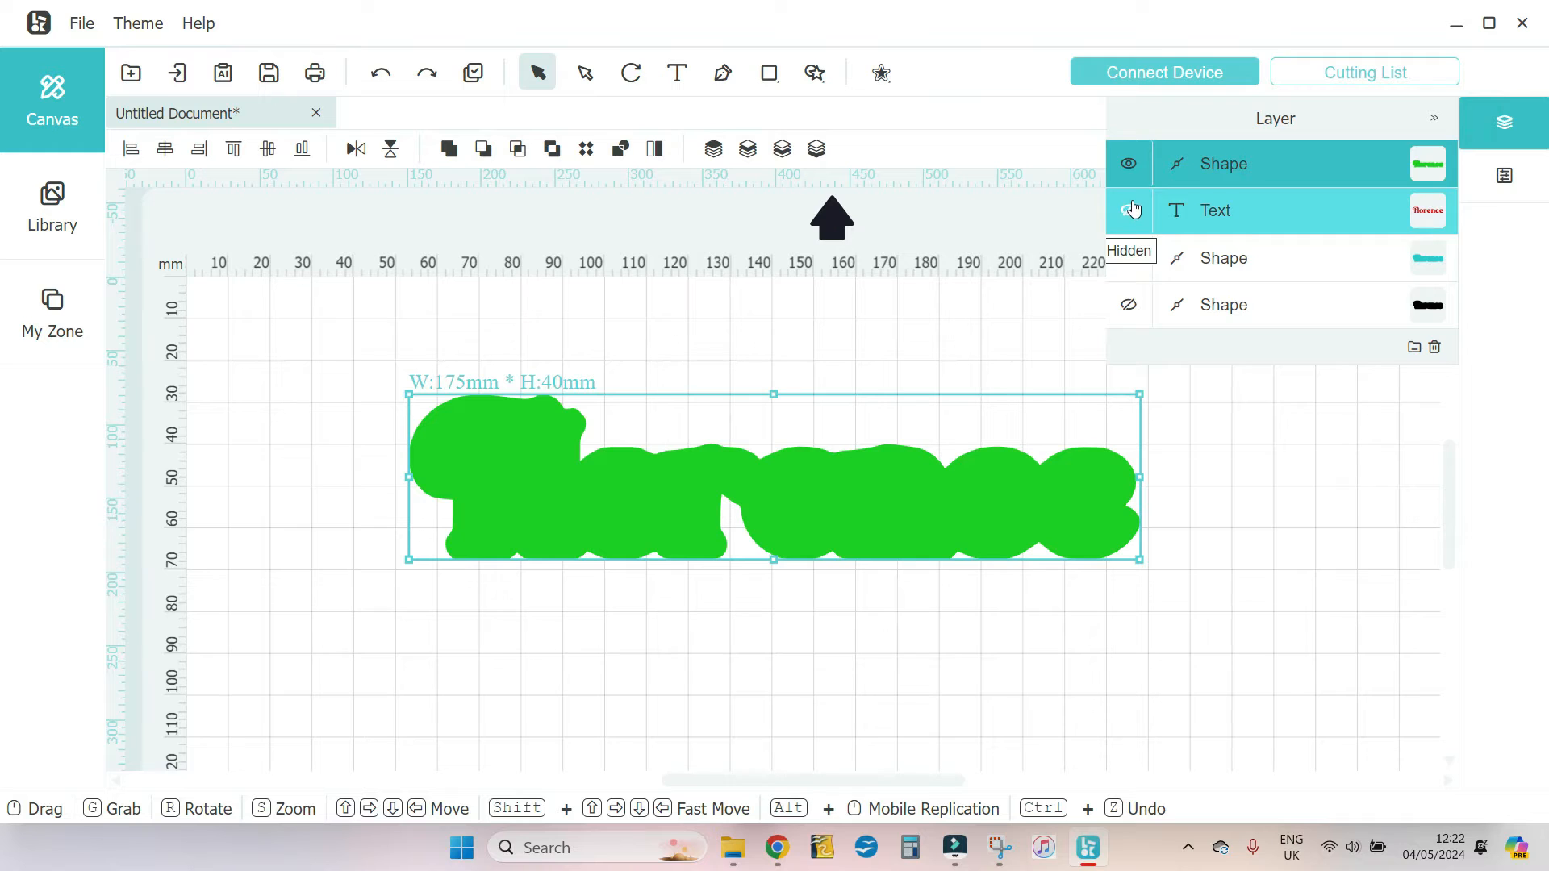
click(1128, 258)
click(1128, 304)
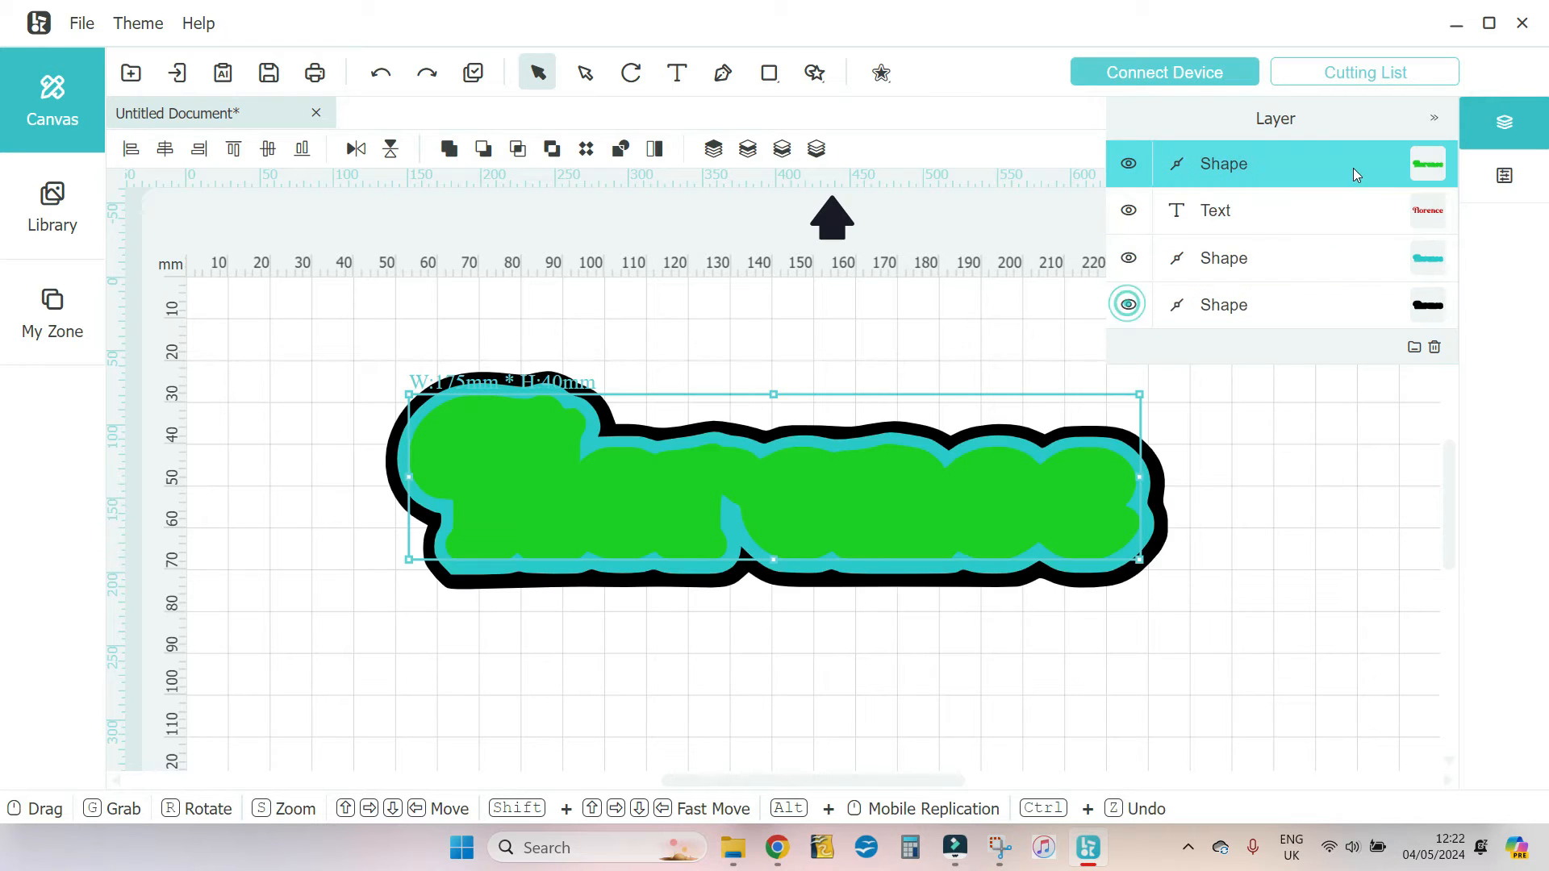
drag(1298, 176, 1306, 245)
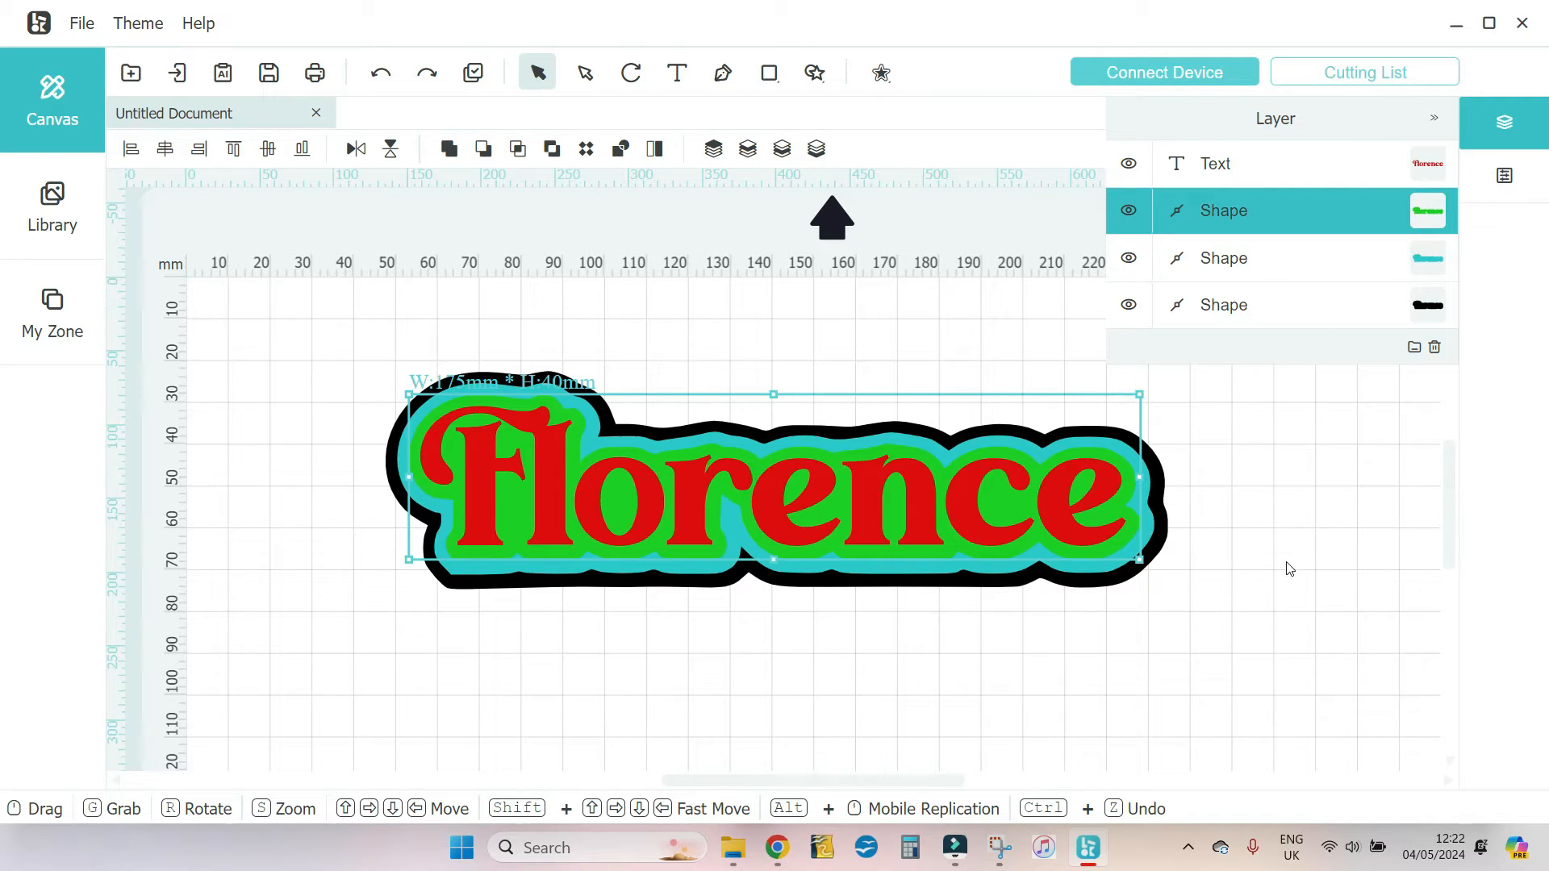
click(1234, 586)
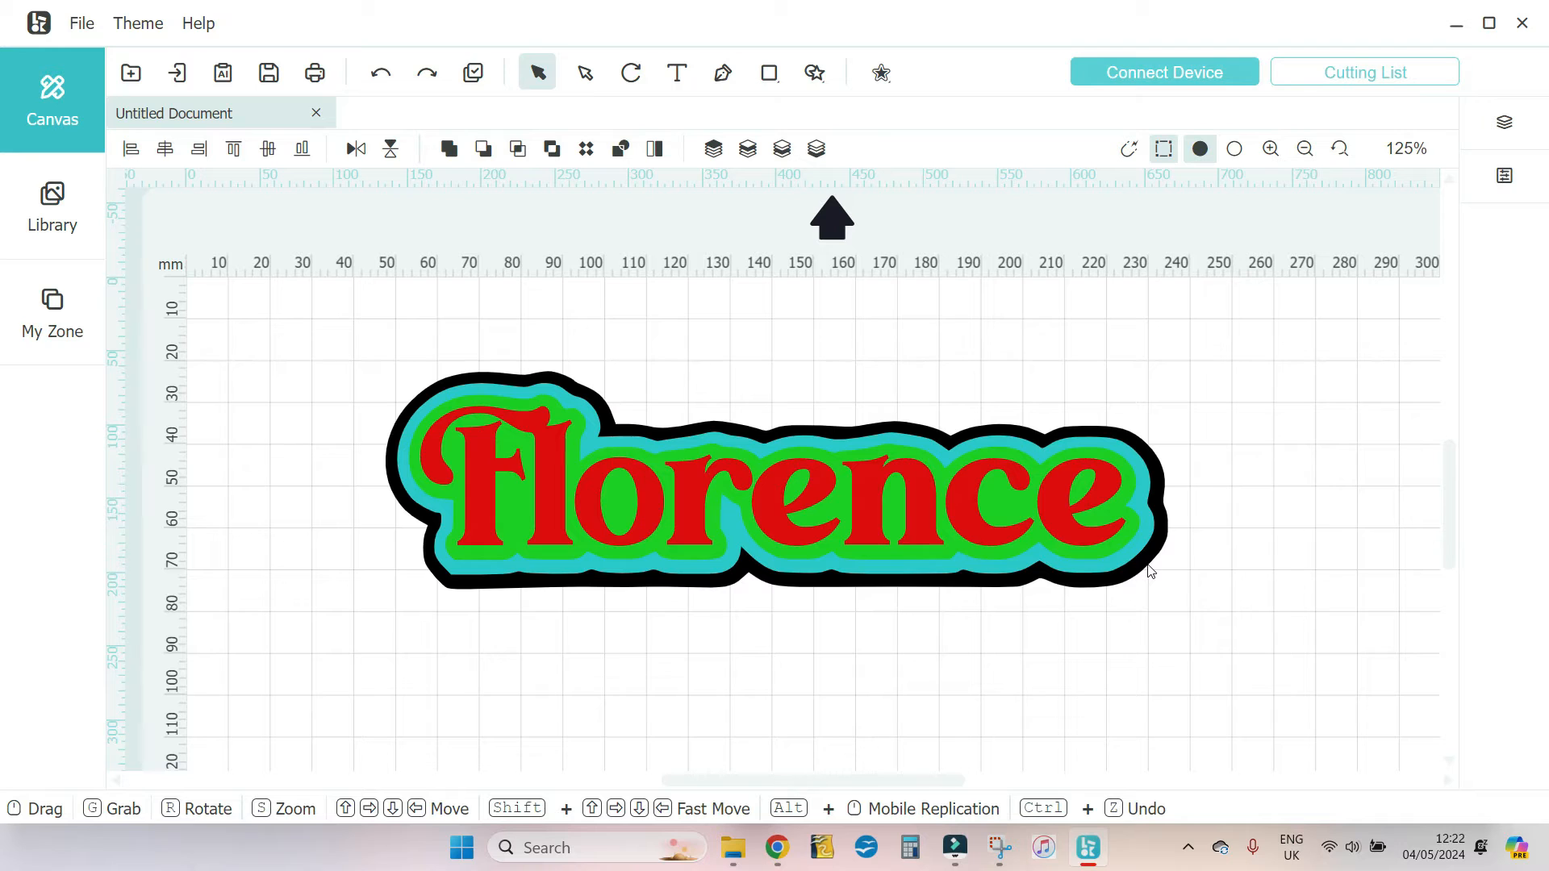
Switch the canvas to outline view and examine the text and offset contours up close
click(1236, 150)
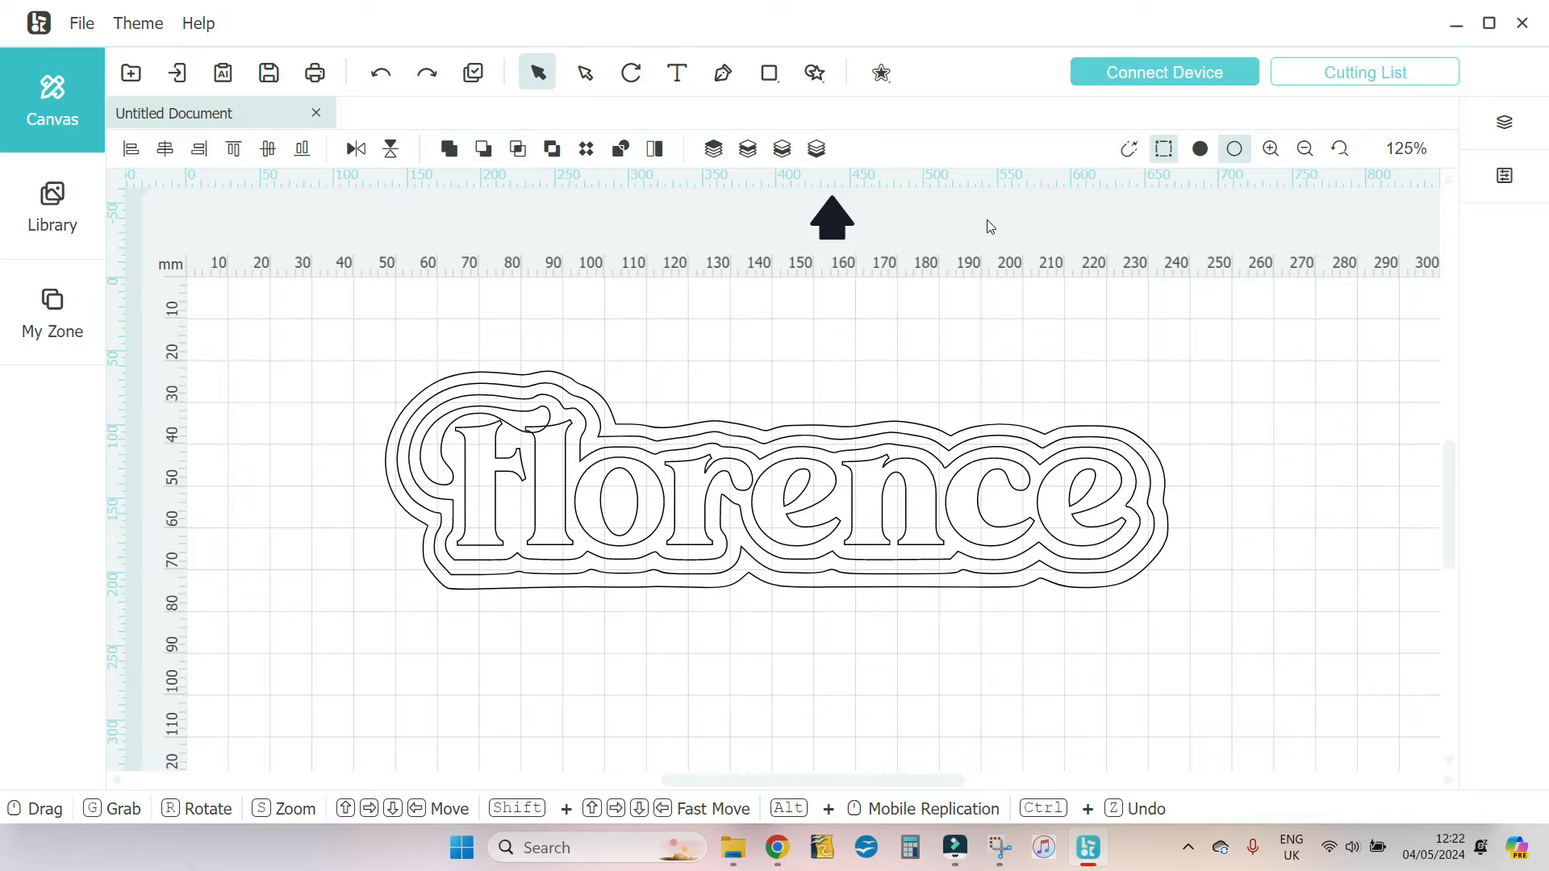
click(1272, 152)
click(1272, 153)
drag(1188, 539, 994, 332)
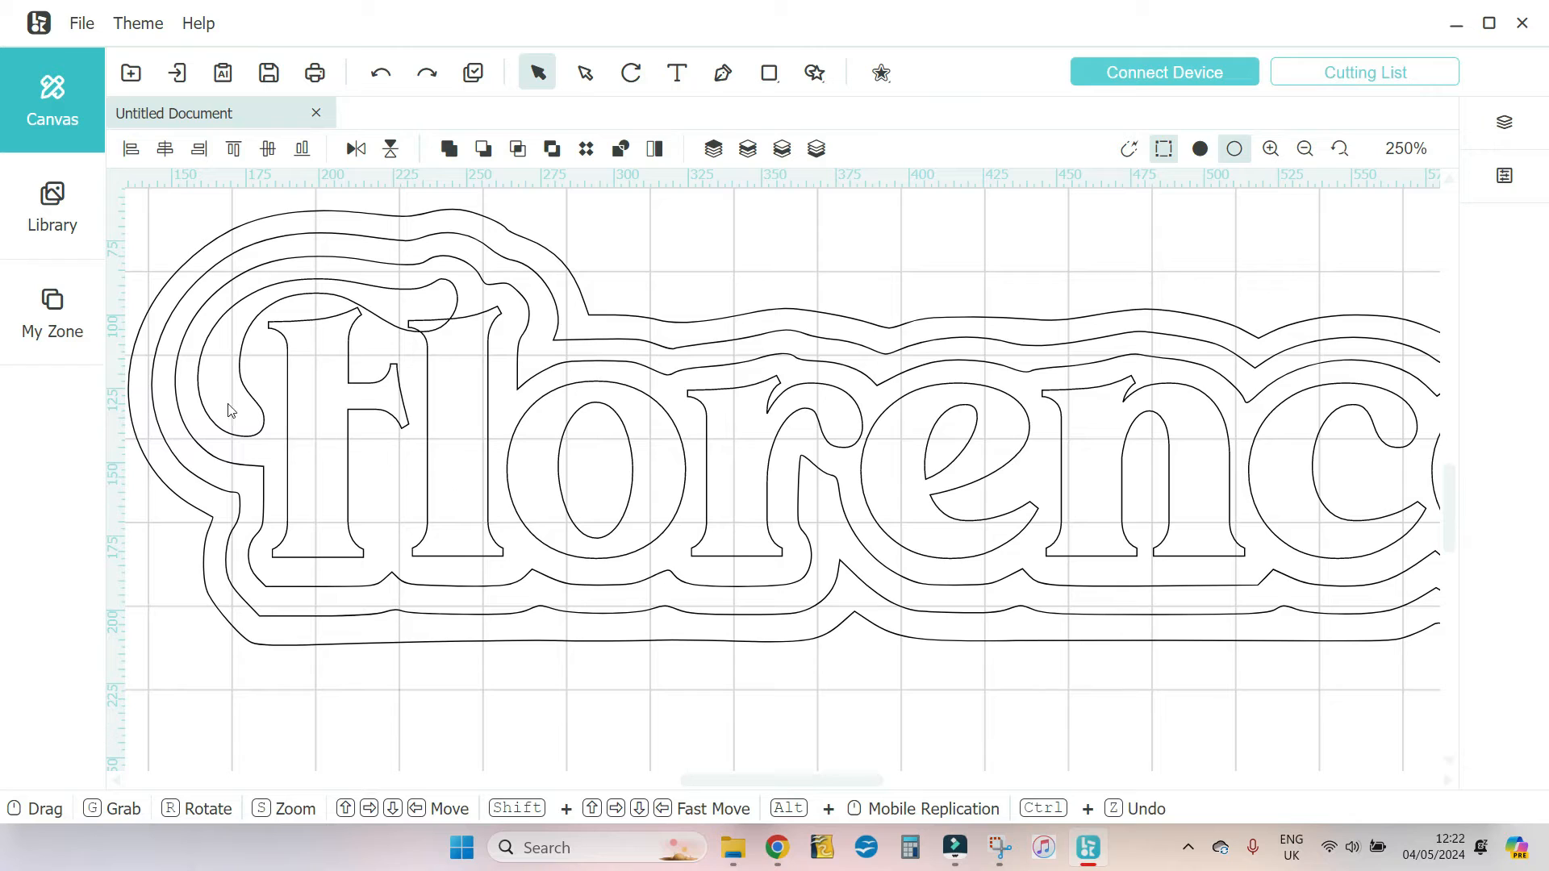
Examine each layer's outline on its own by toggling visibility, from the text through the green, turquoise and black shapes
click(1543, 135)
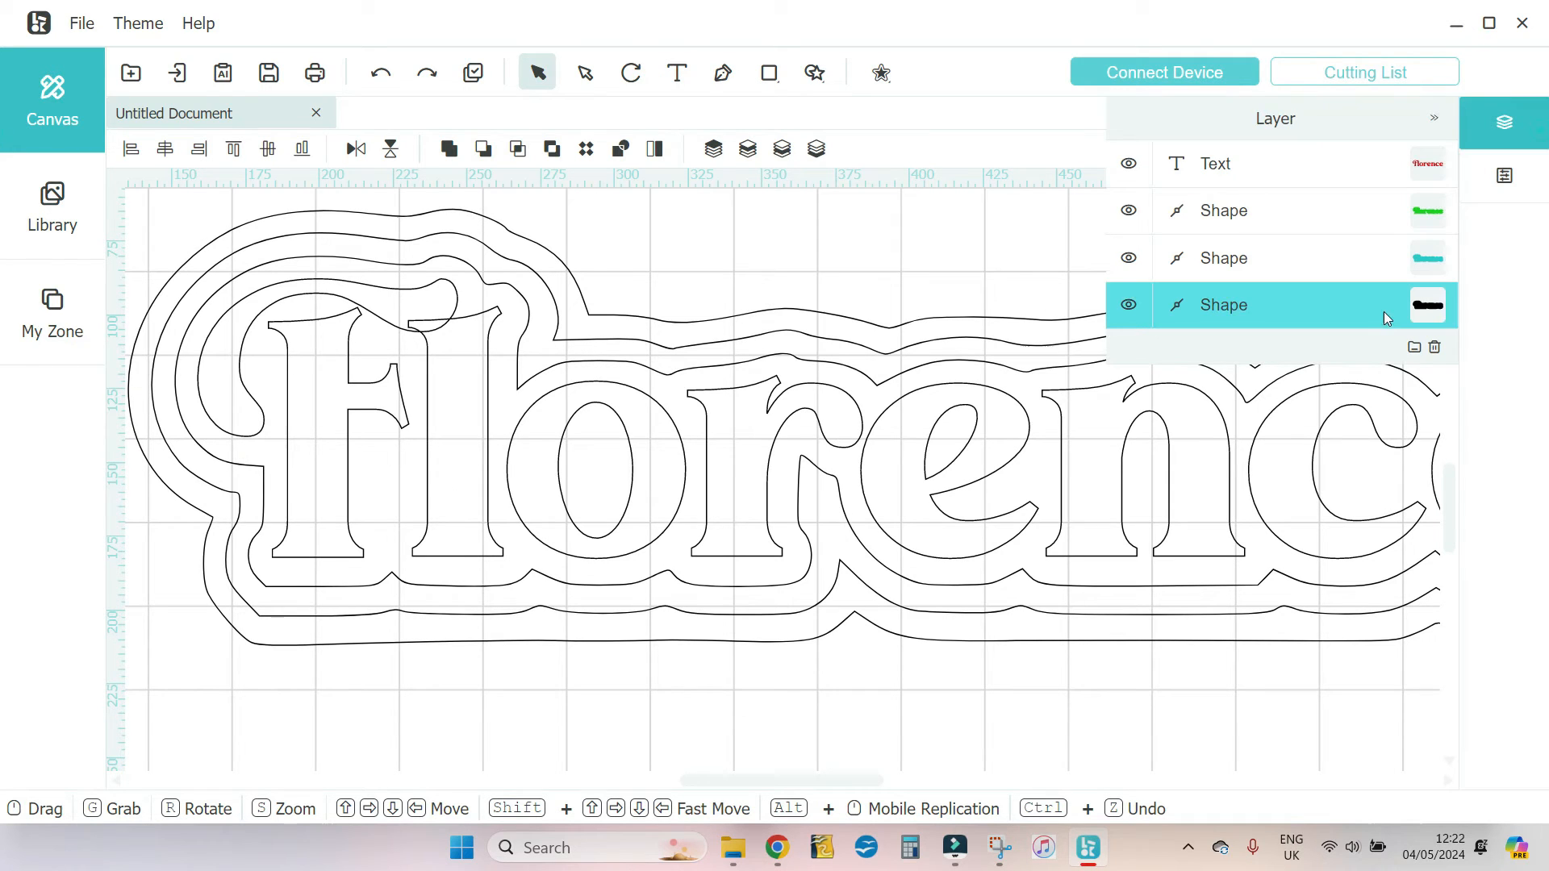
click(1129, 304)
click(1129, 258)
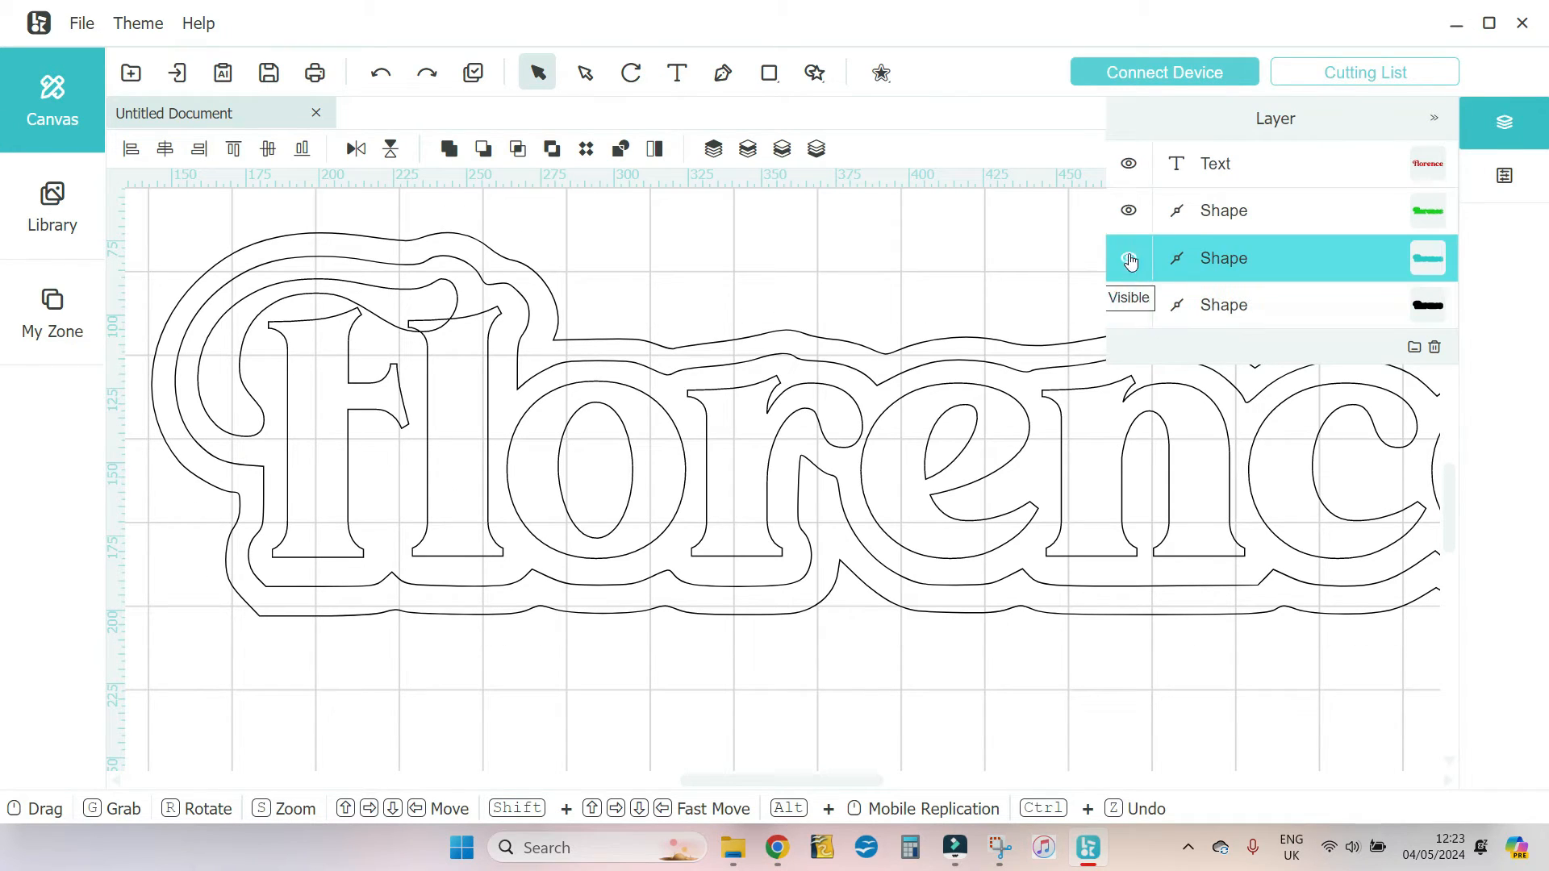
click(1130, 212)
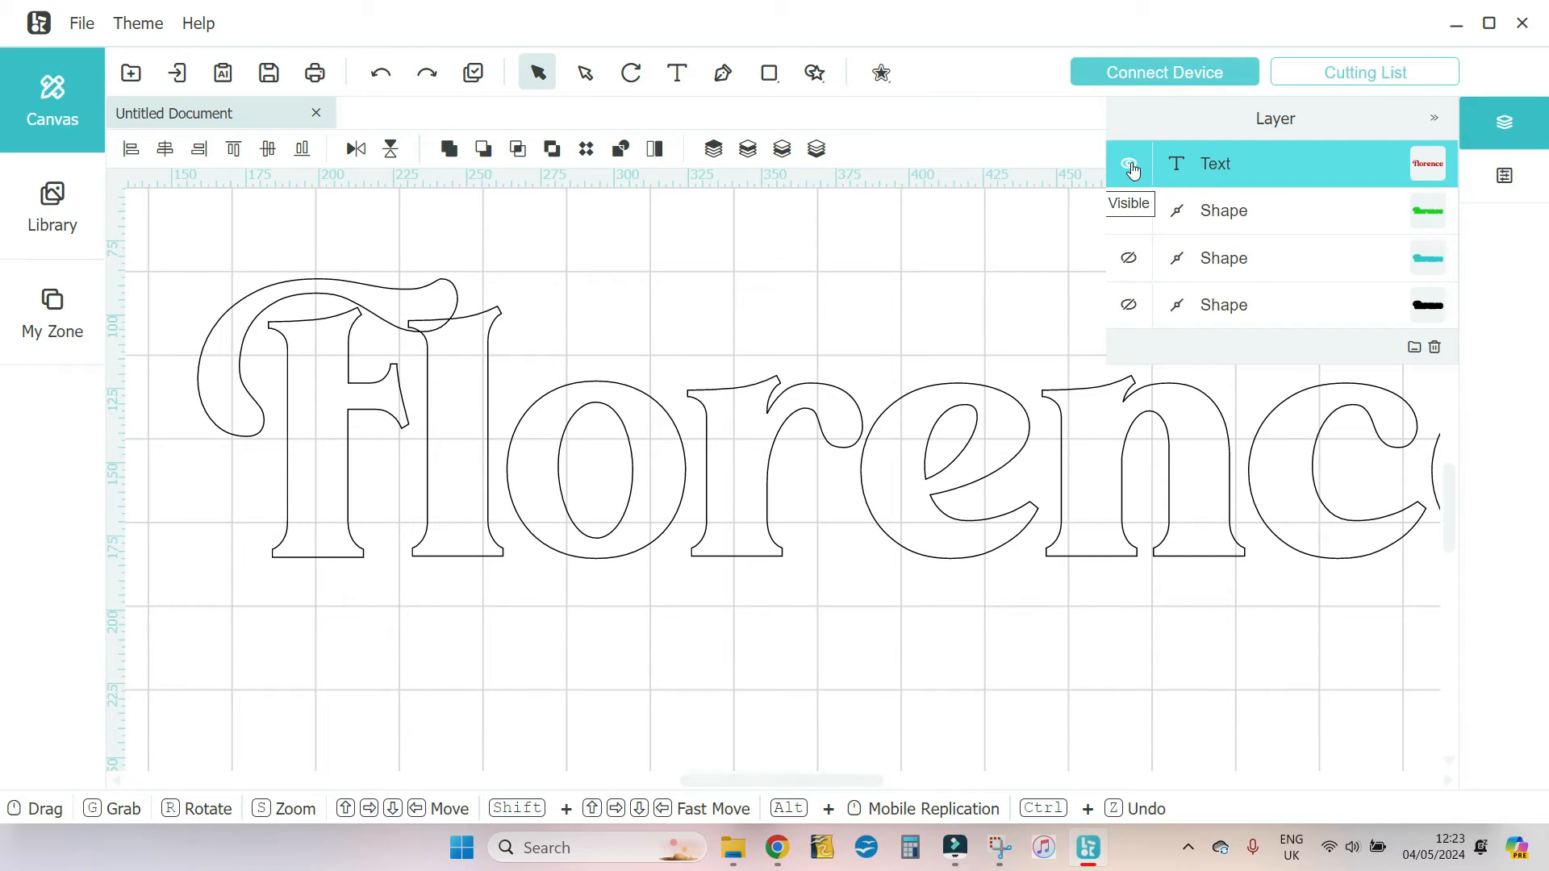
click(1129, 213)
click(1130, 164)
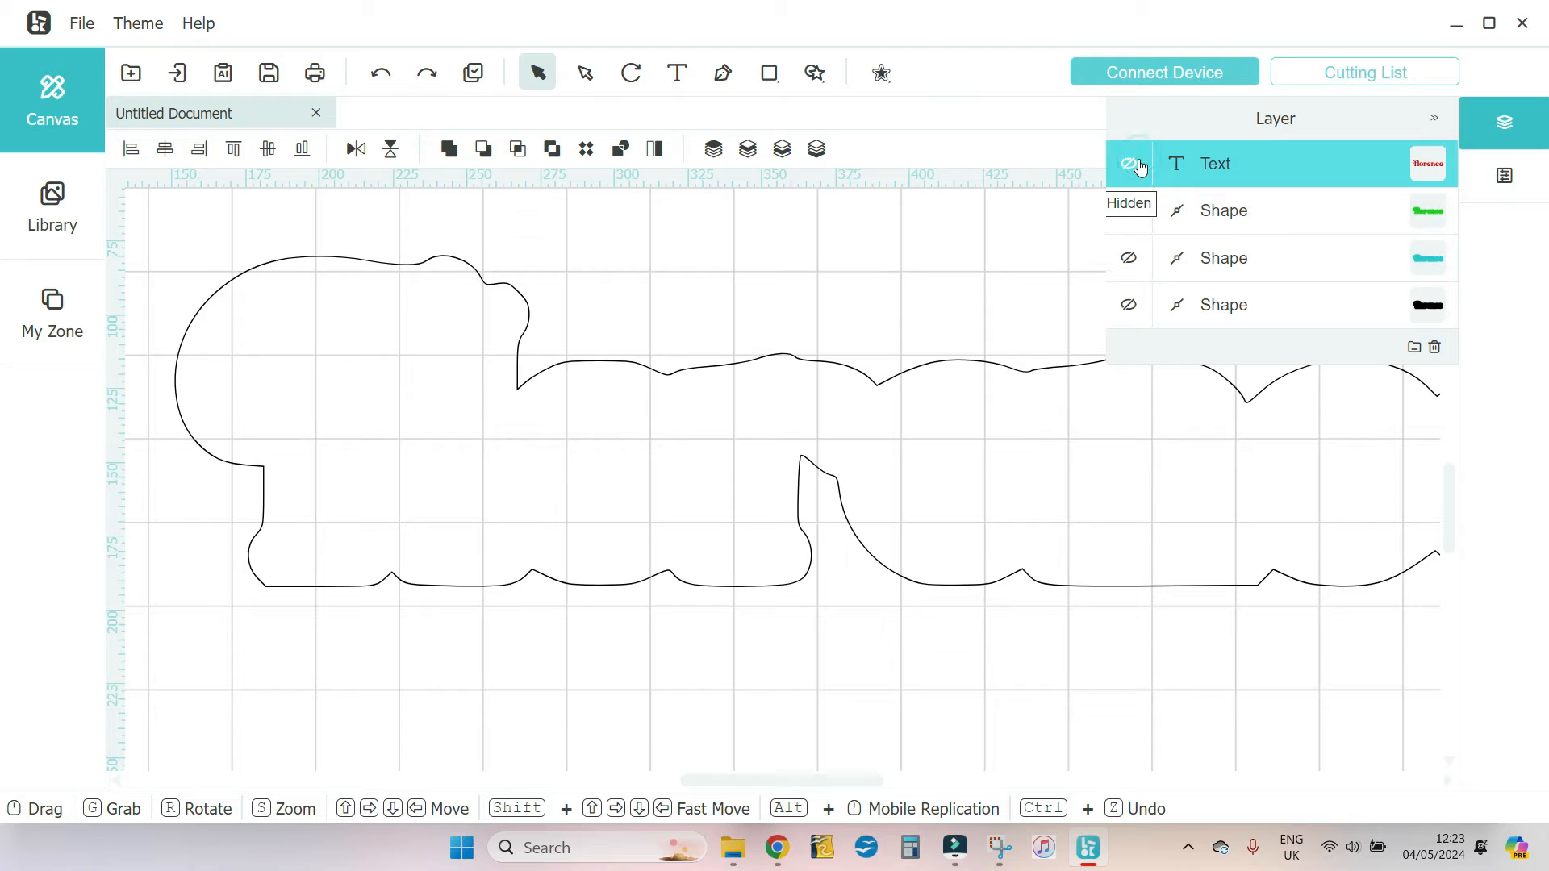
click(1139, 163)
click(1138, 163)
click(1136, 213)
click(1140, 262)
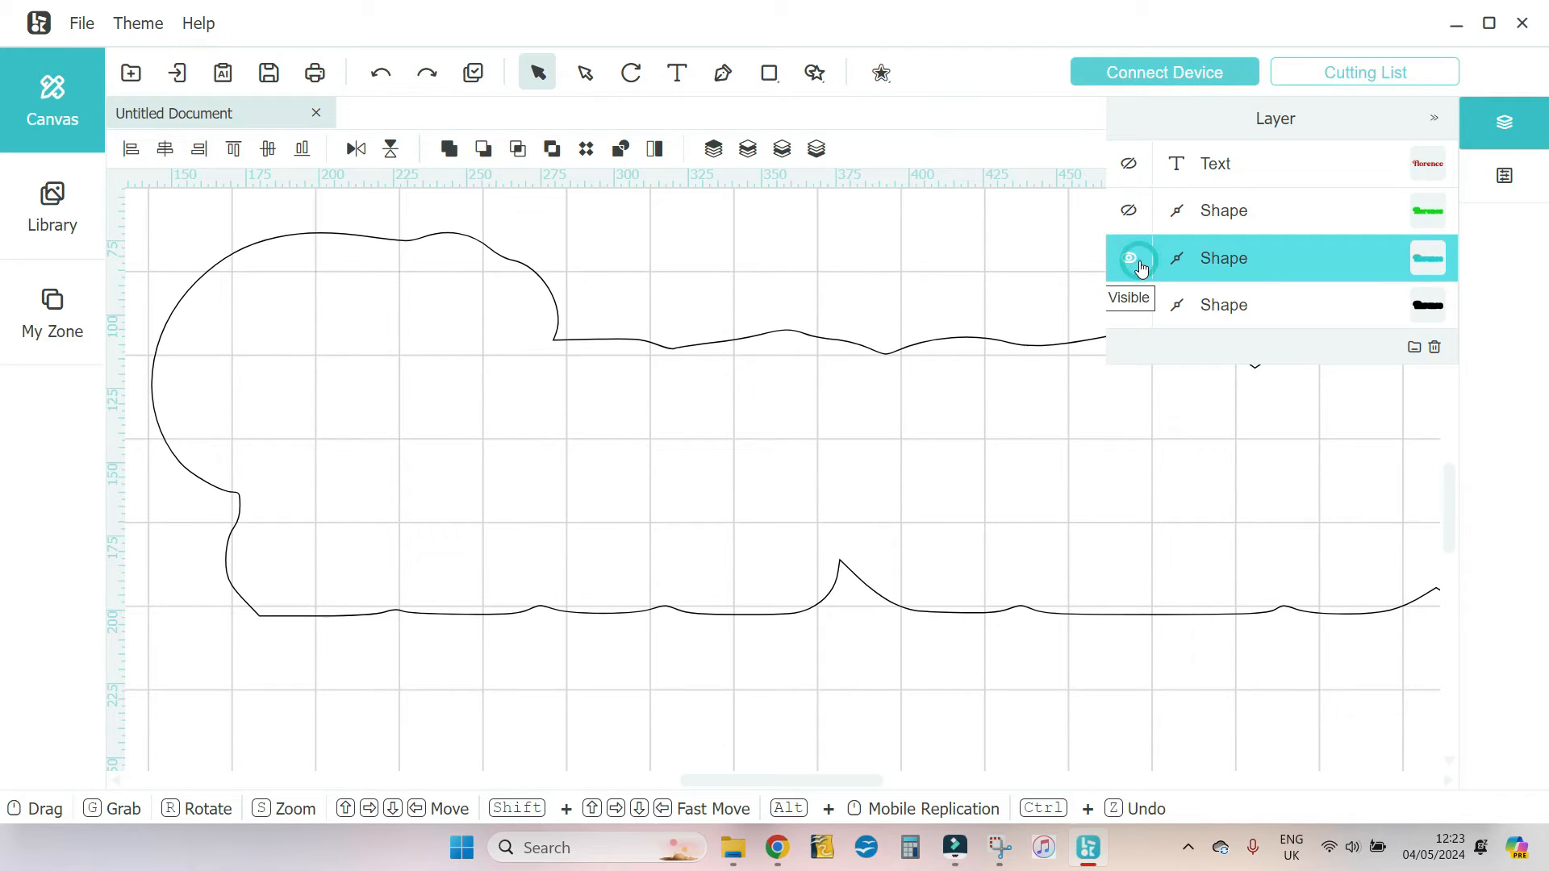
click(1141, 267)
click(1134, 316)
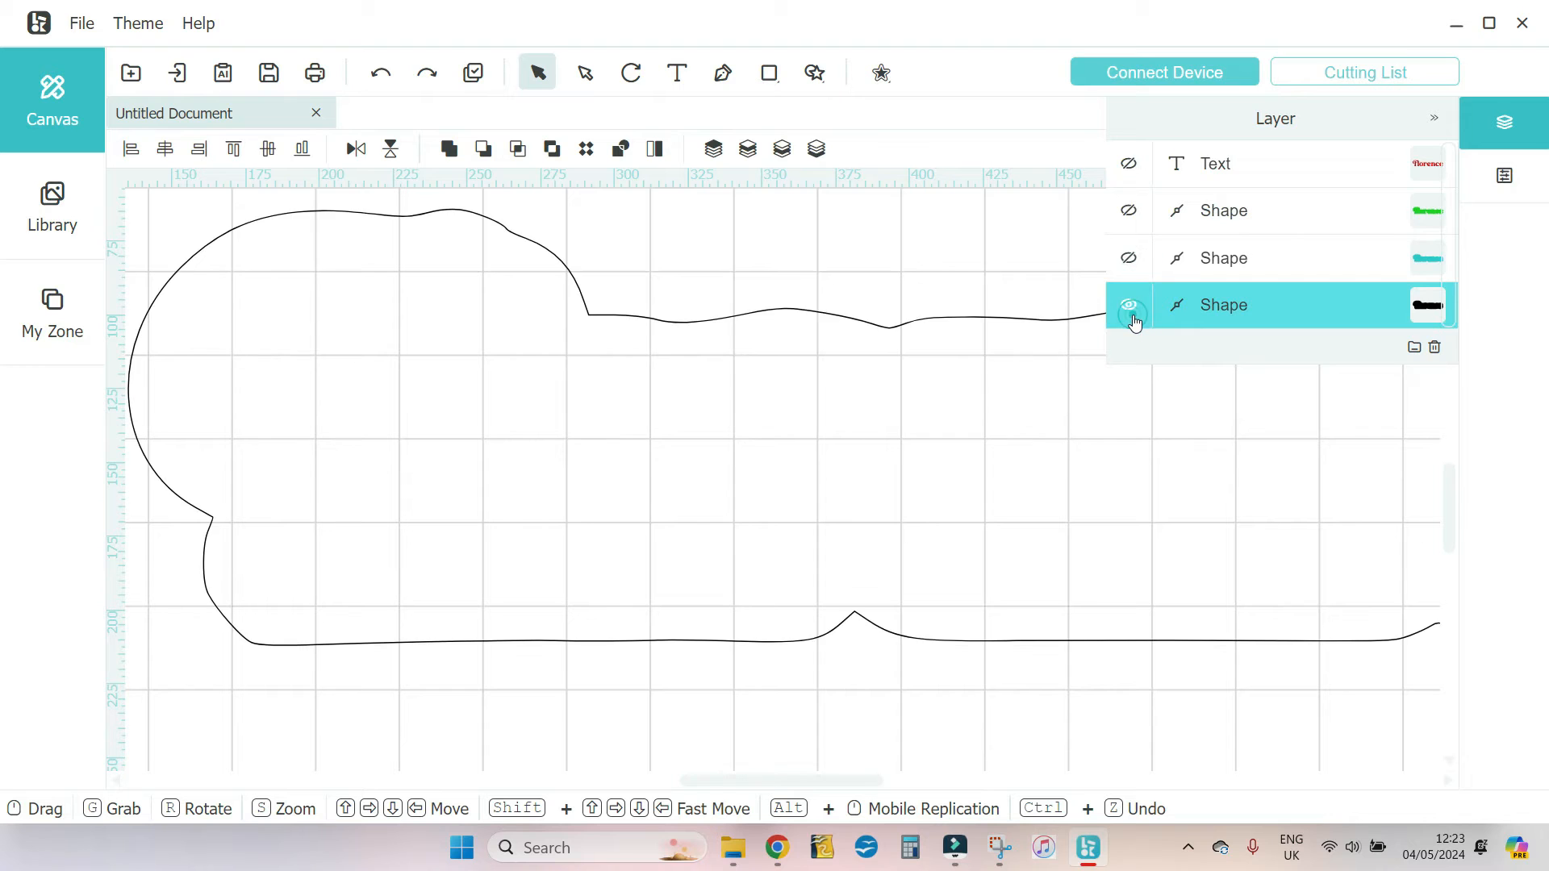
Show the turquoise, green and text layers again and return the canvas to filled view
click(1130, 262)
click(1130, 215)
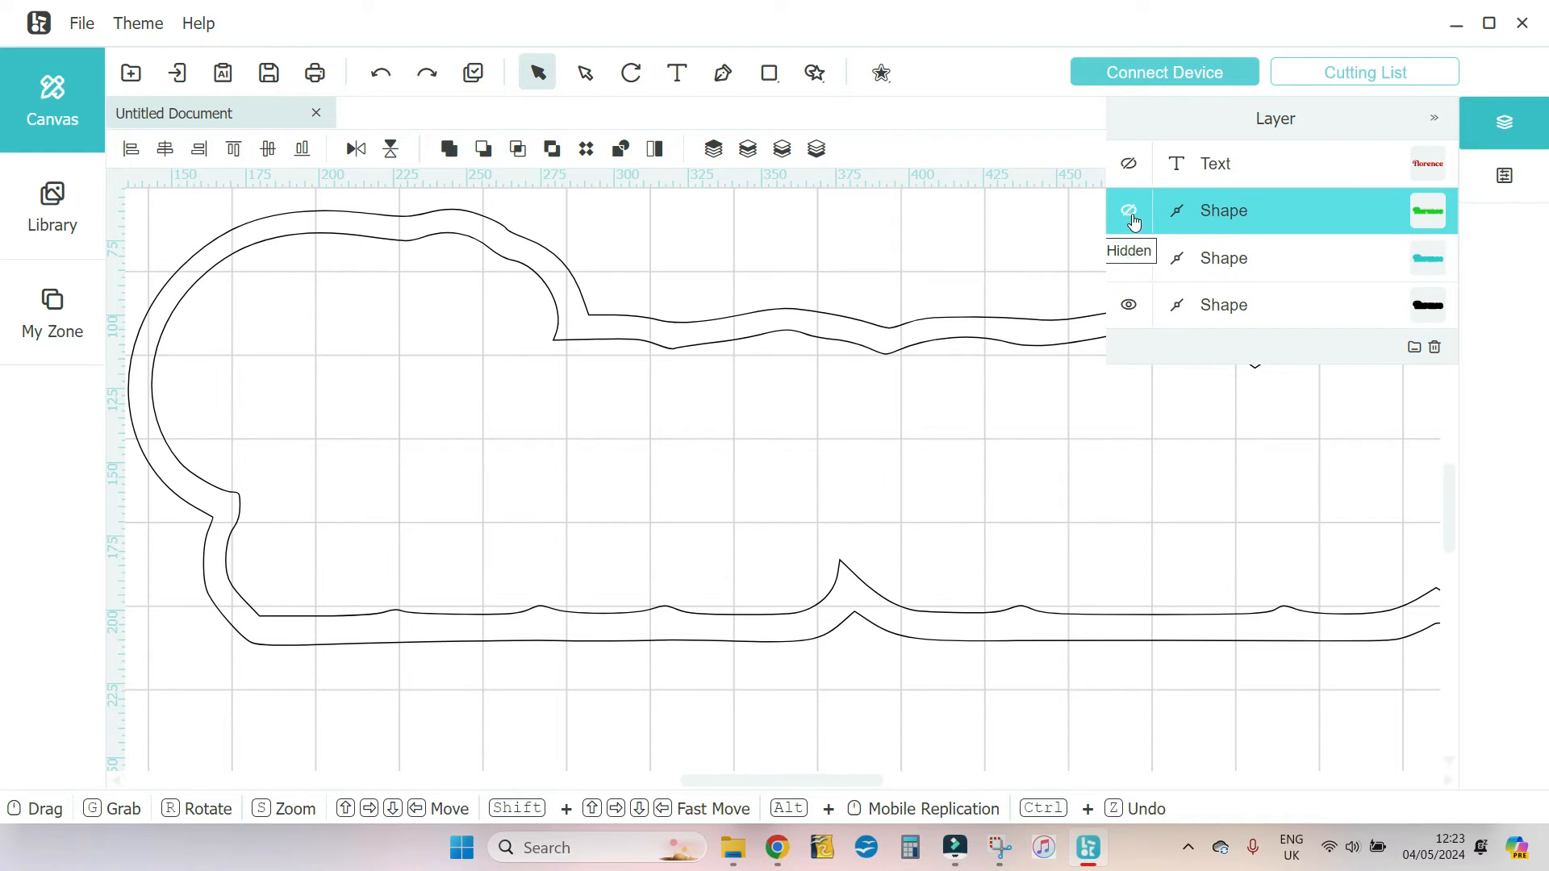
click(1130, 168)
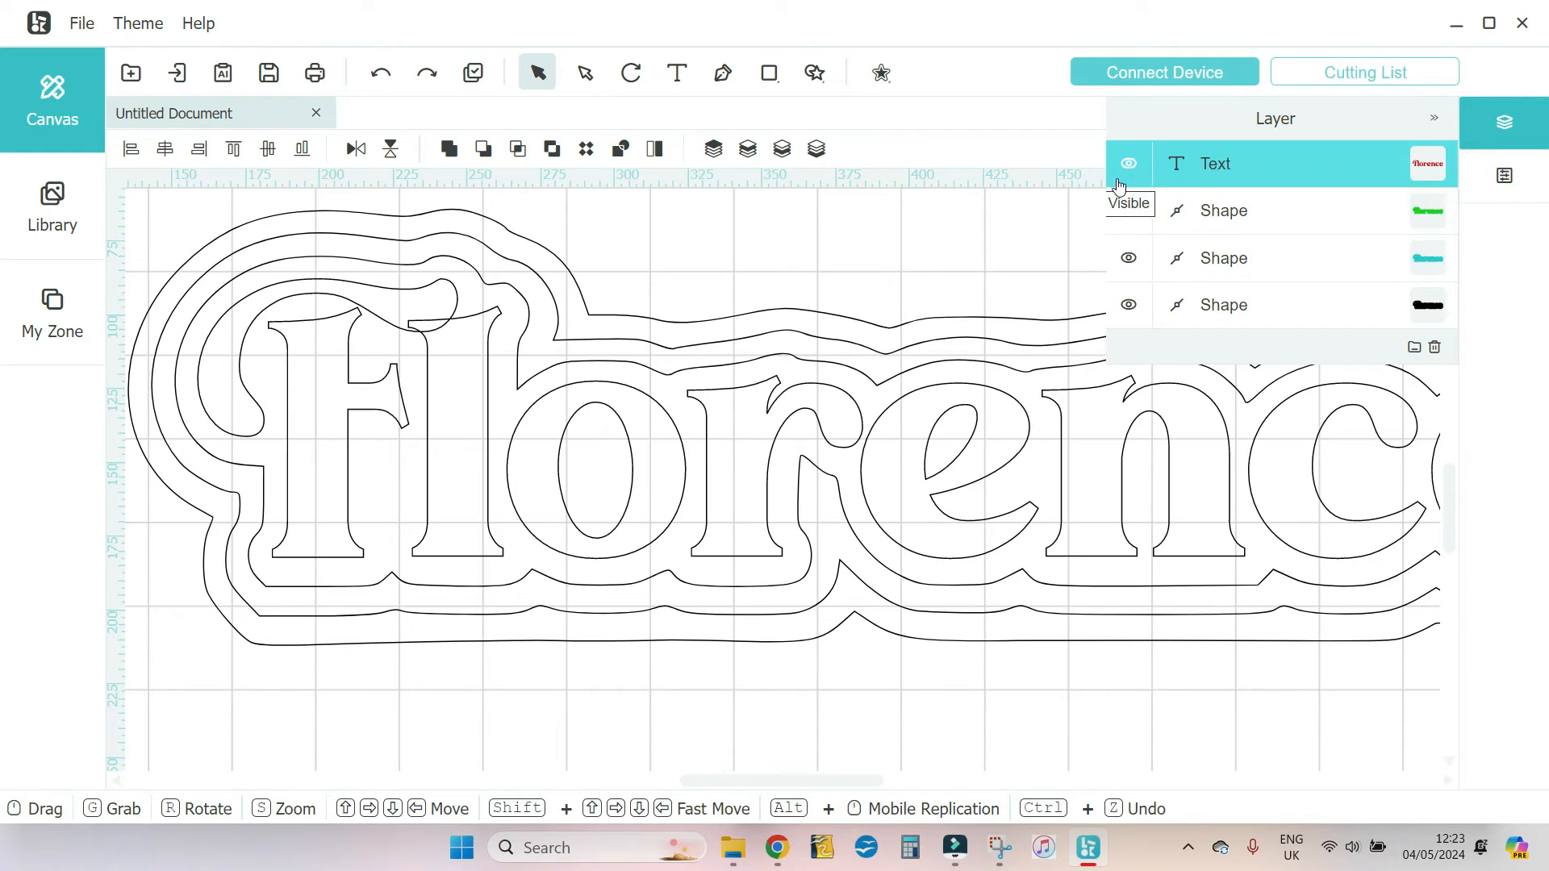
click(1504, 122)
click(1199, 150)
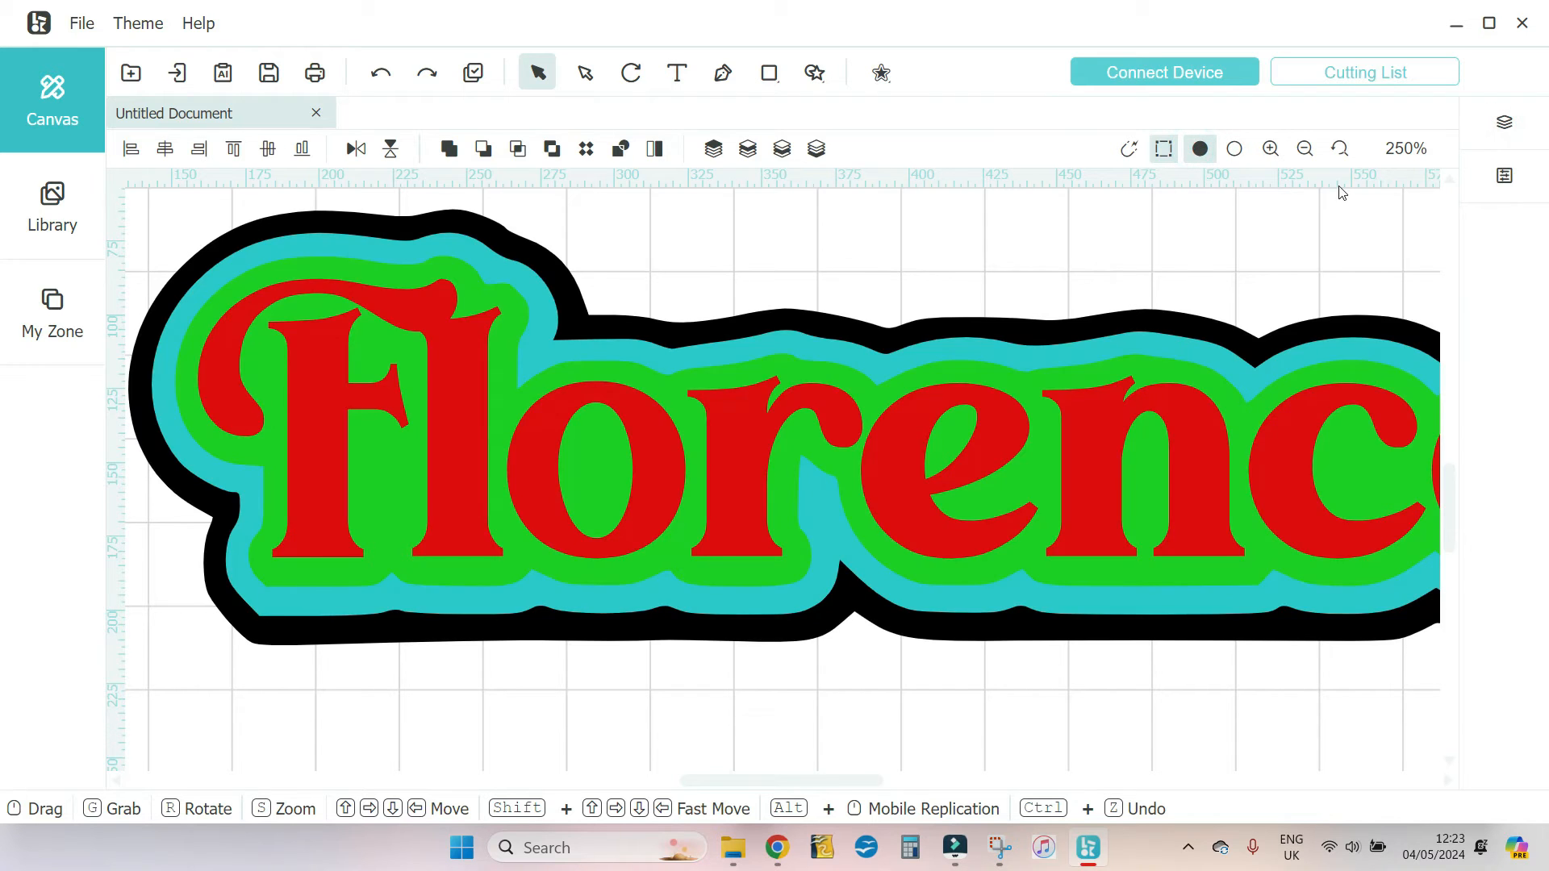
Select the whole layered text design and move it off the mat to clear the working area
click(1304, 148)
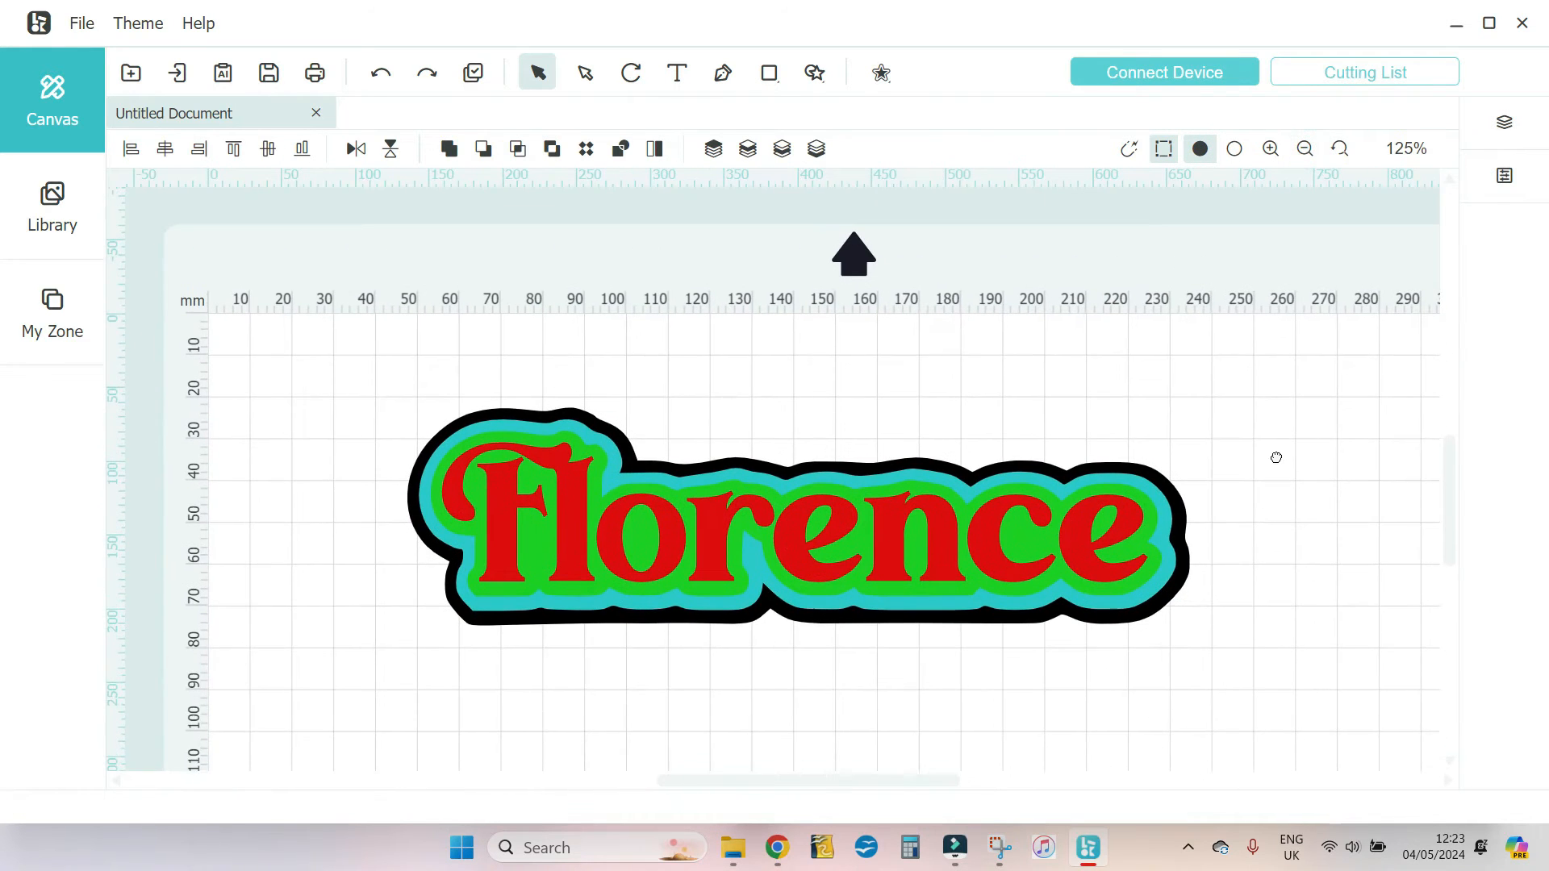
drag(1299, 380, 208, 567)
drag(1089, 507, 130, 369)
click(805, 491)
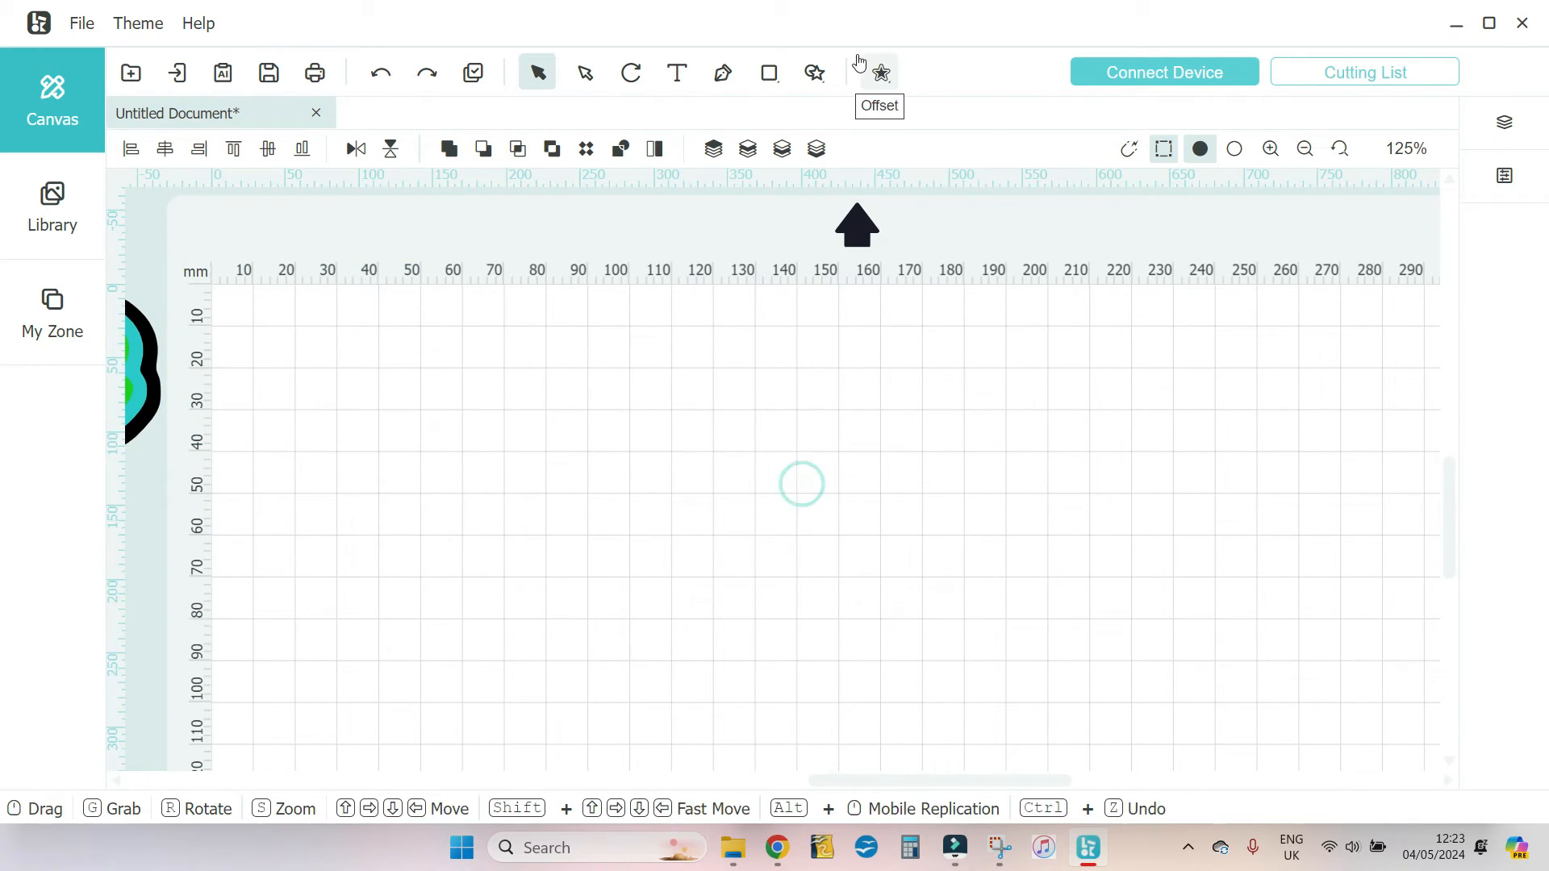
Draw a star about 60 mm wide and 57 mm high on the empty mat
click(822, 79)
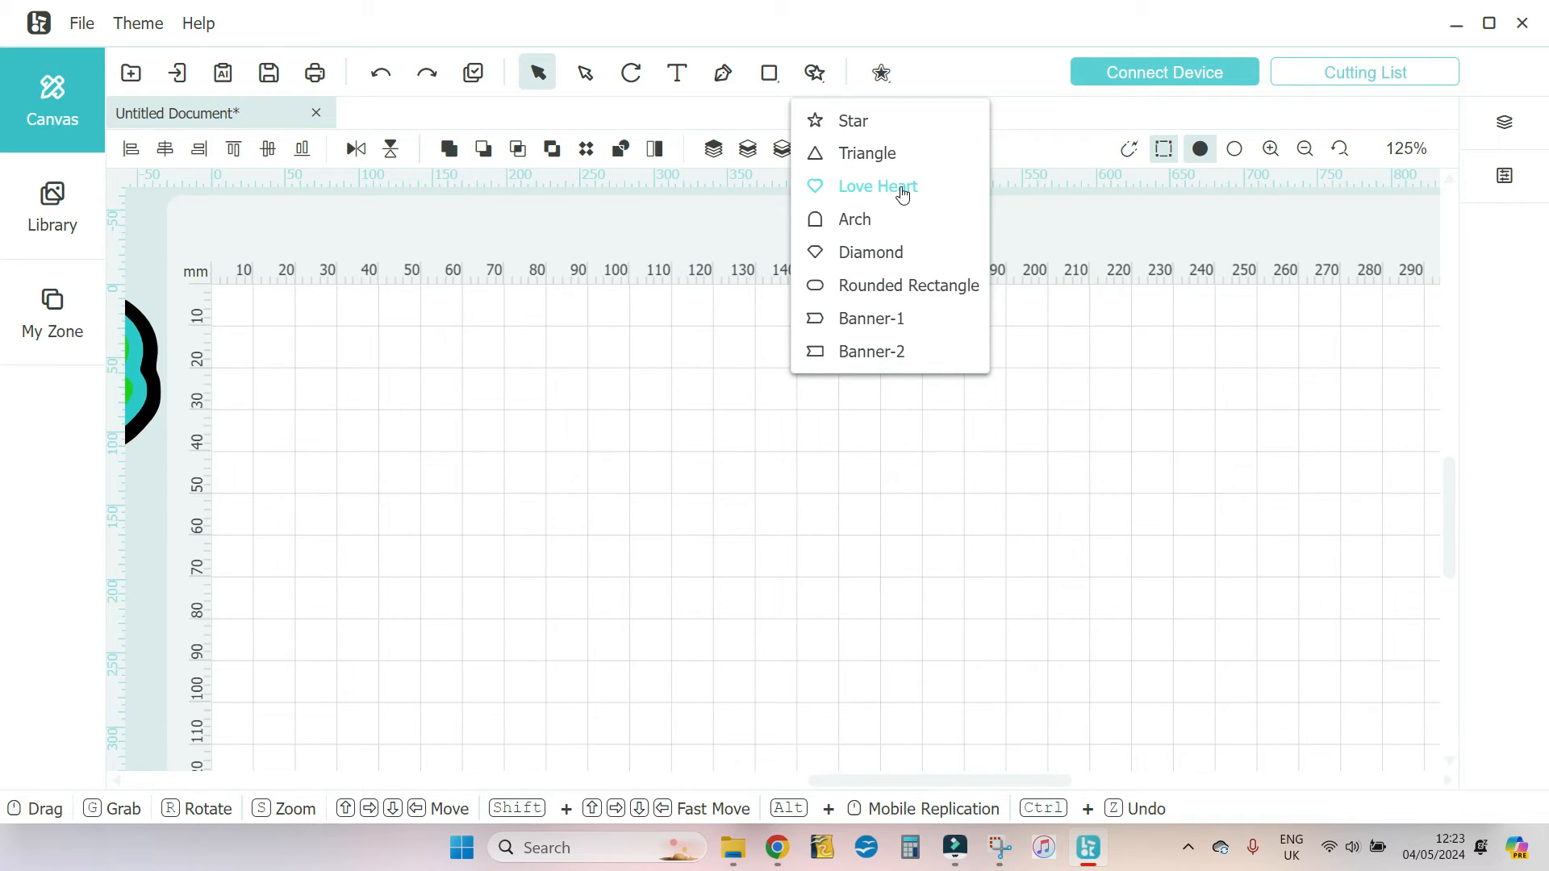
click(853, 121)
drag(348, 420, 952, 495)
Fill the star with blue #265ec9 and reposition it to about X 118 mm, Y 16 mm
click(1436, 418)
click(1475, 572)
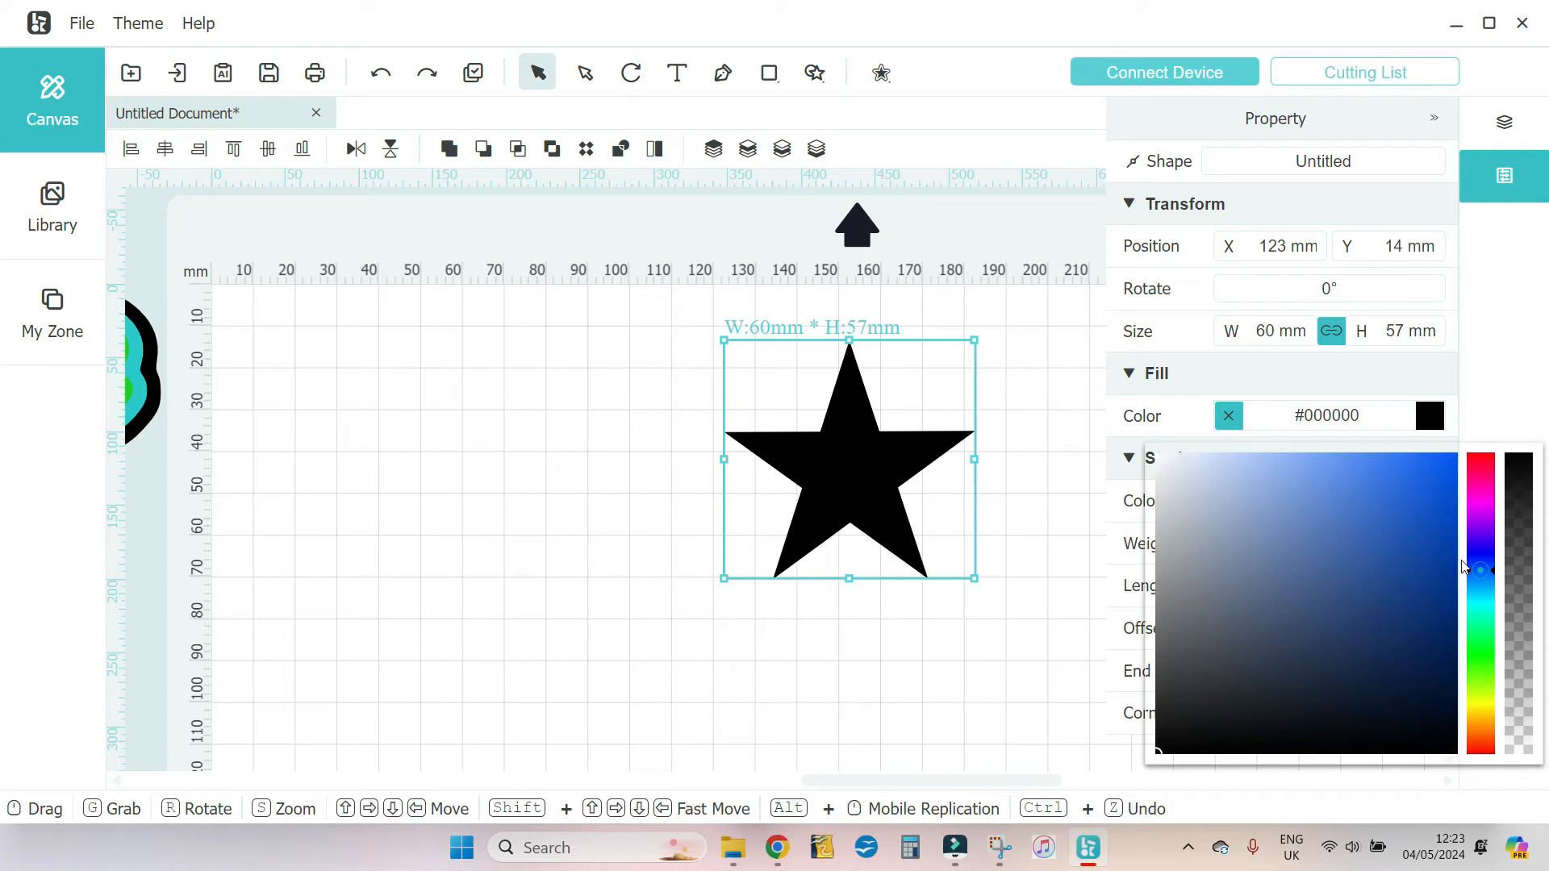
click(1428, 536)
click(1401, 519)
click(666, 500)
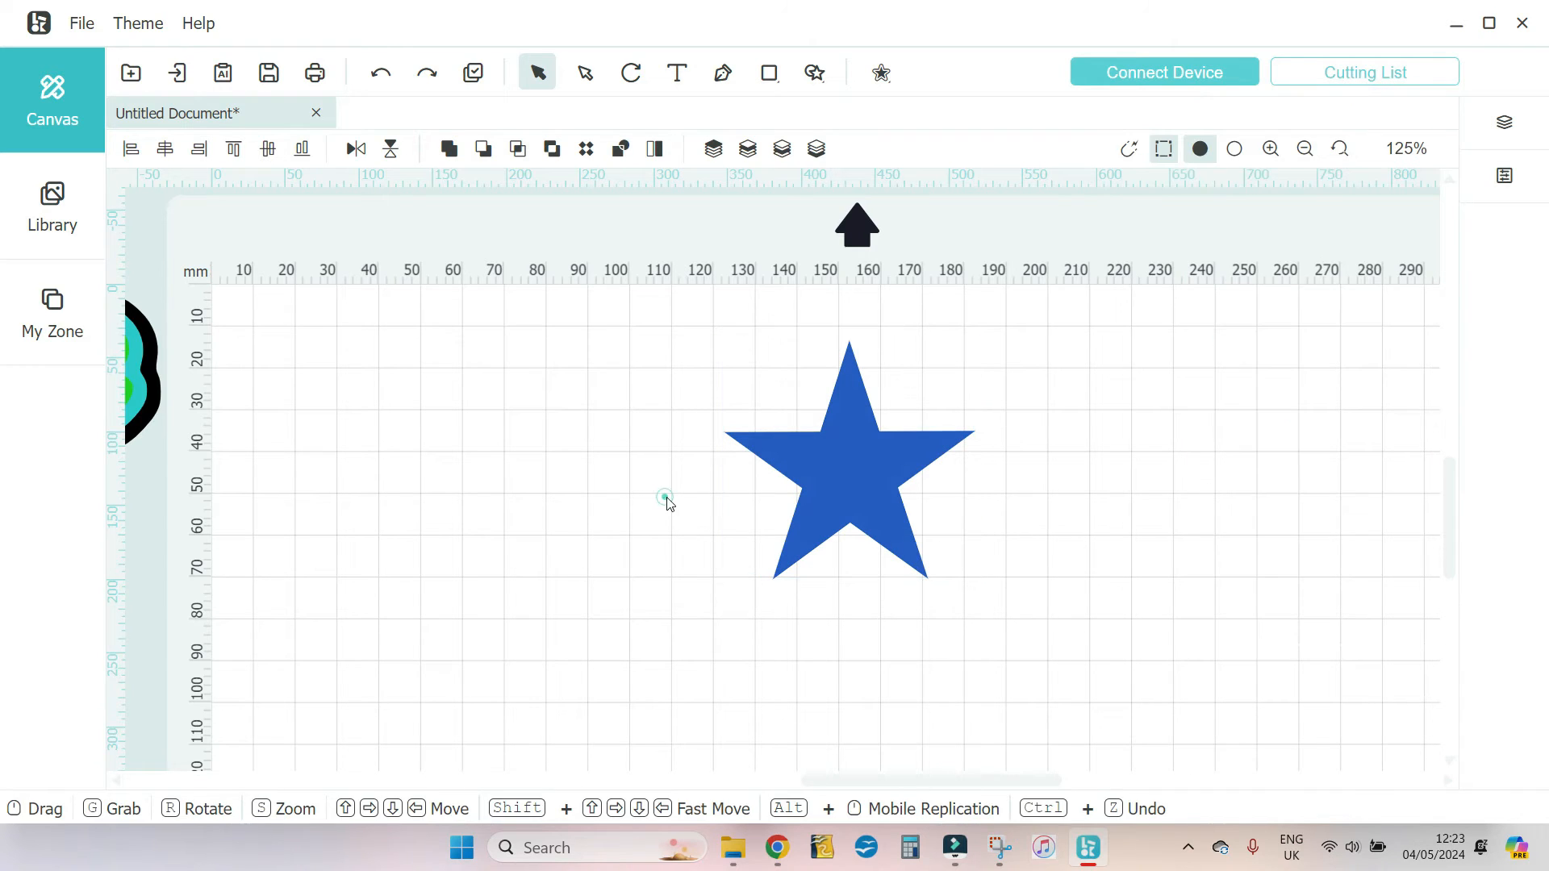
click(840, 452)
drag(840, 453, 827, 468)
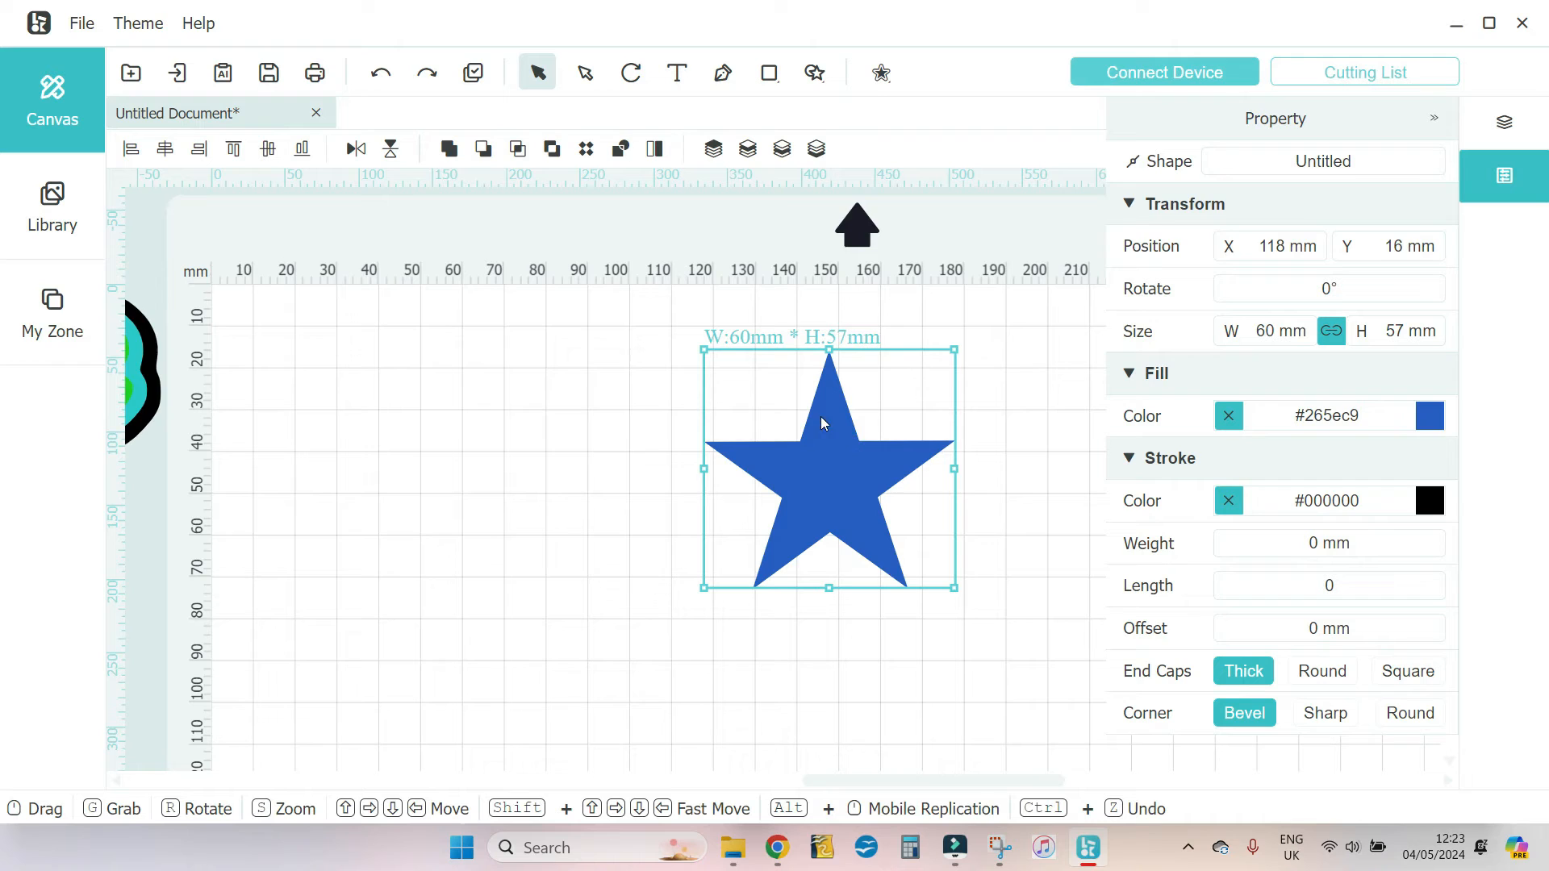
Create a 6 mm offset with sharp corners around the blue star and place it directly below that star in the layer order
click(881, 72)
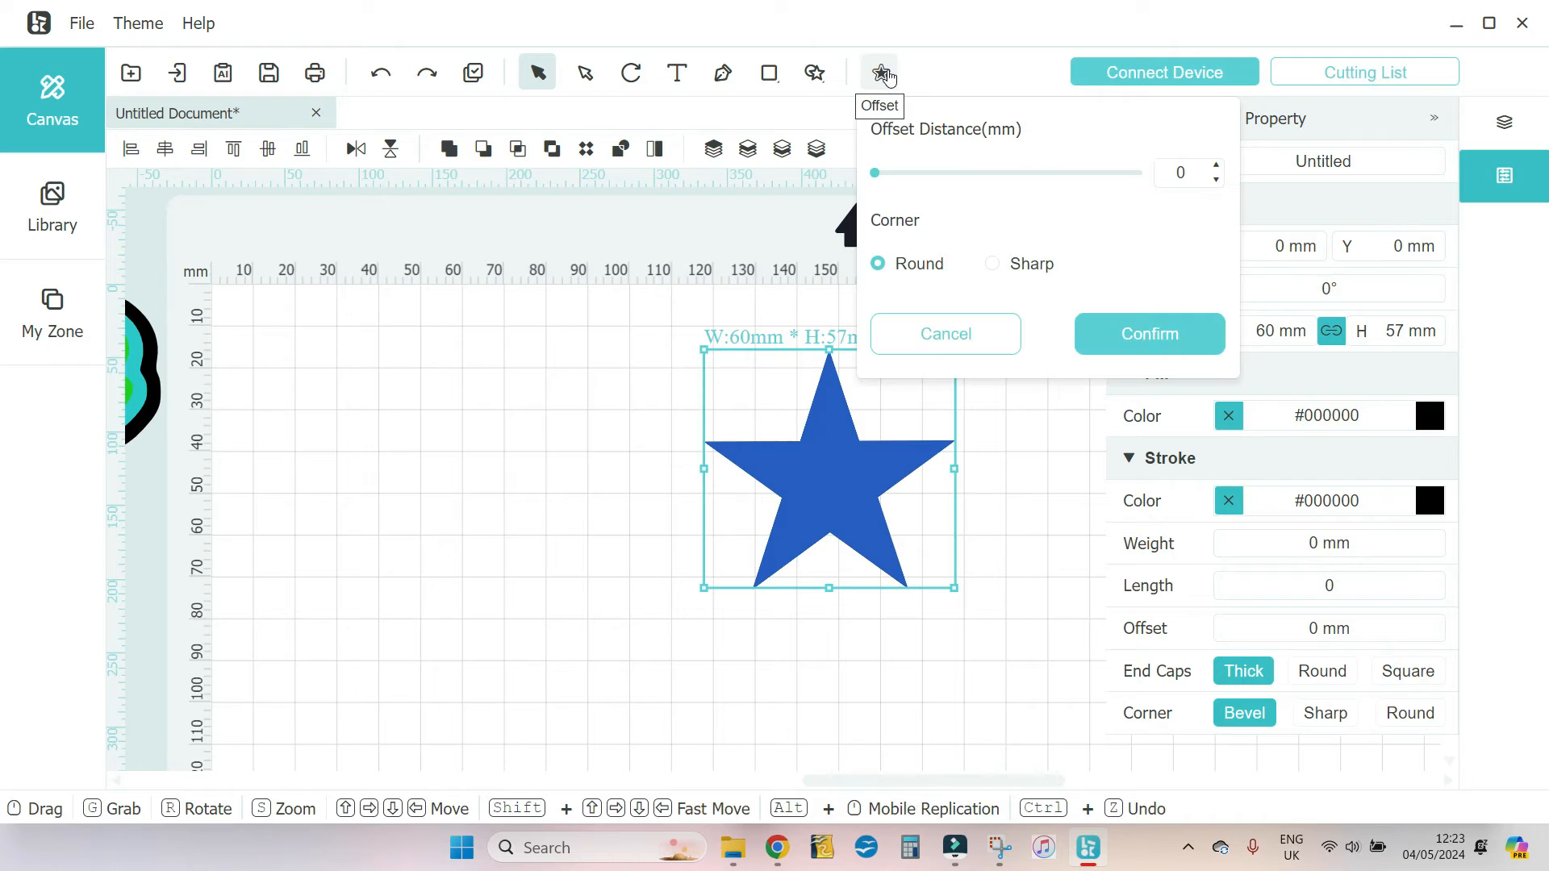
click(1216, 167)
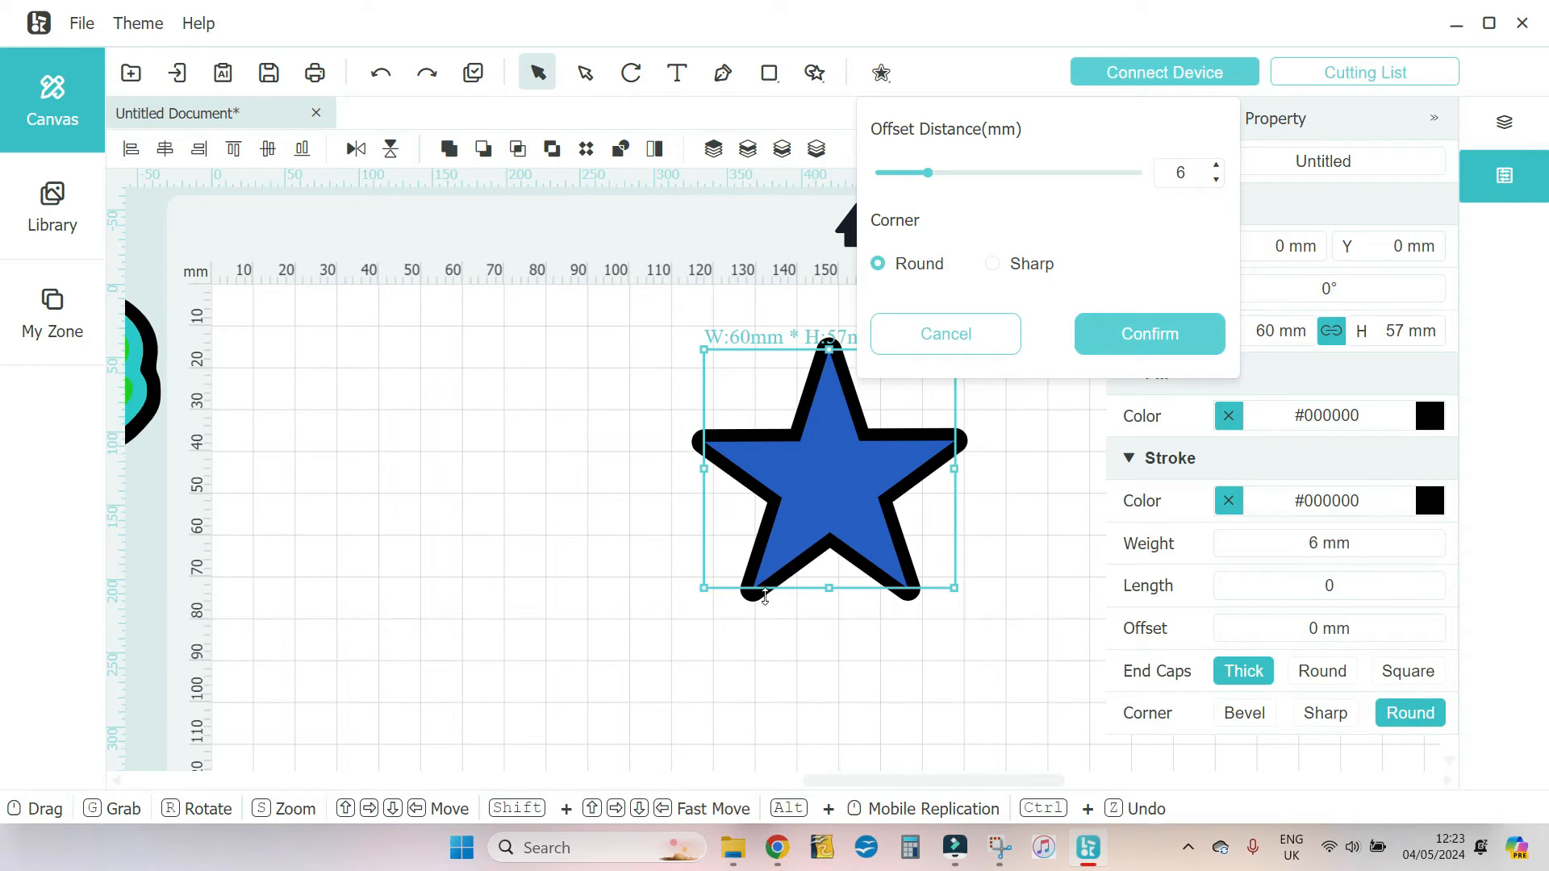
click(993, 264)
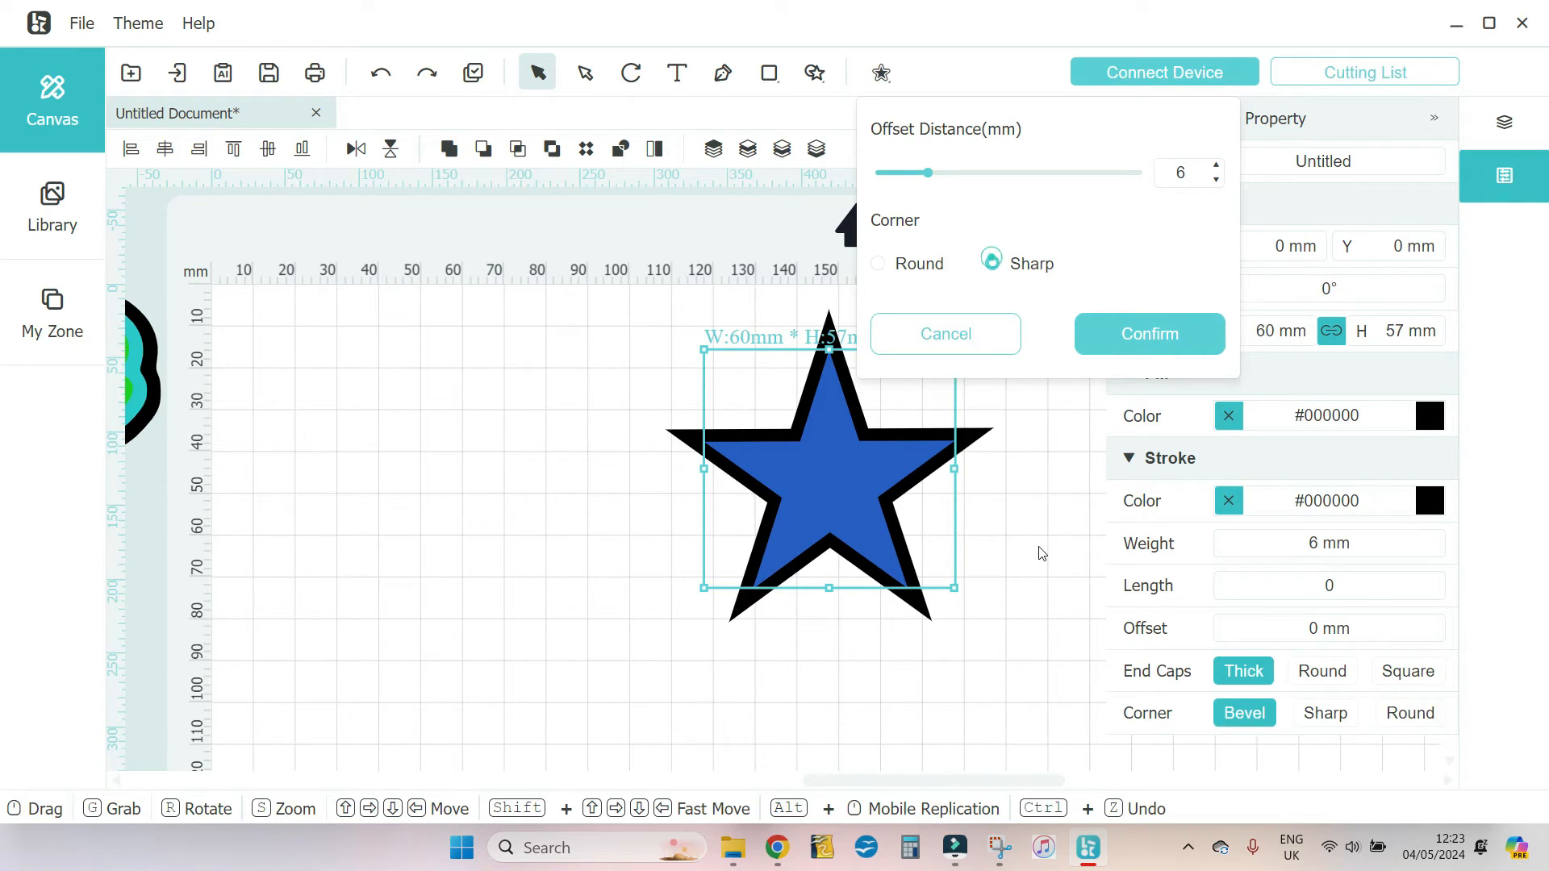
click(1159, 341)
click(1498, 142)
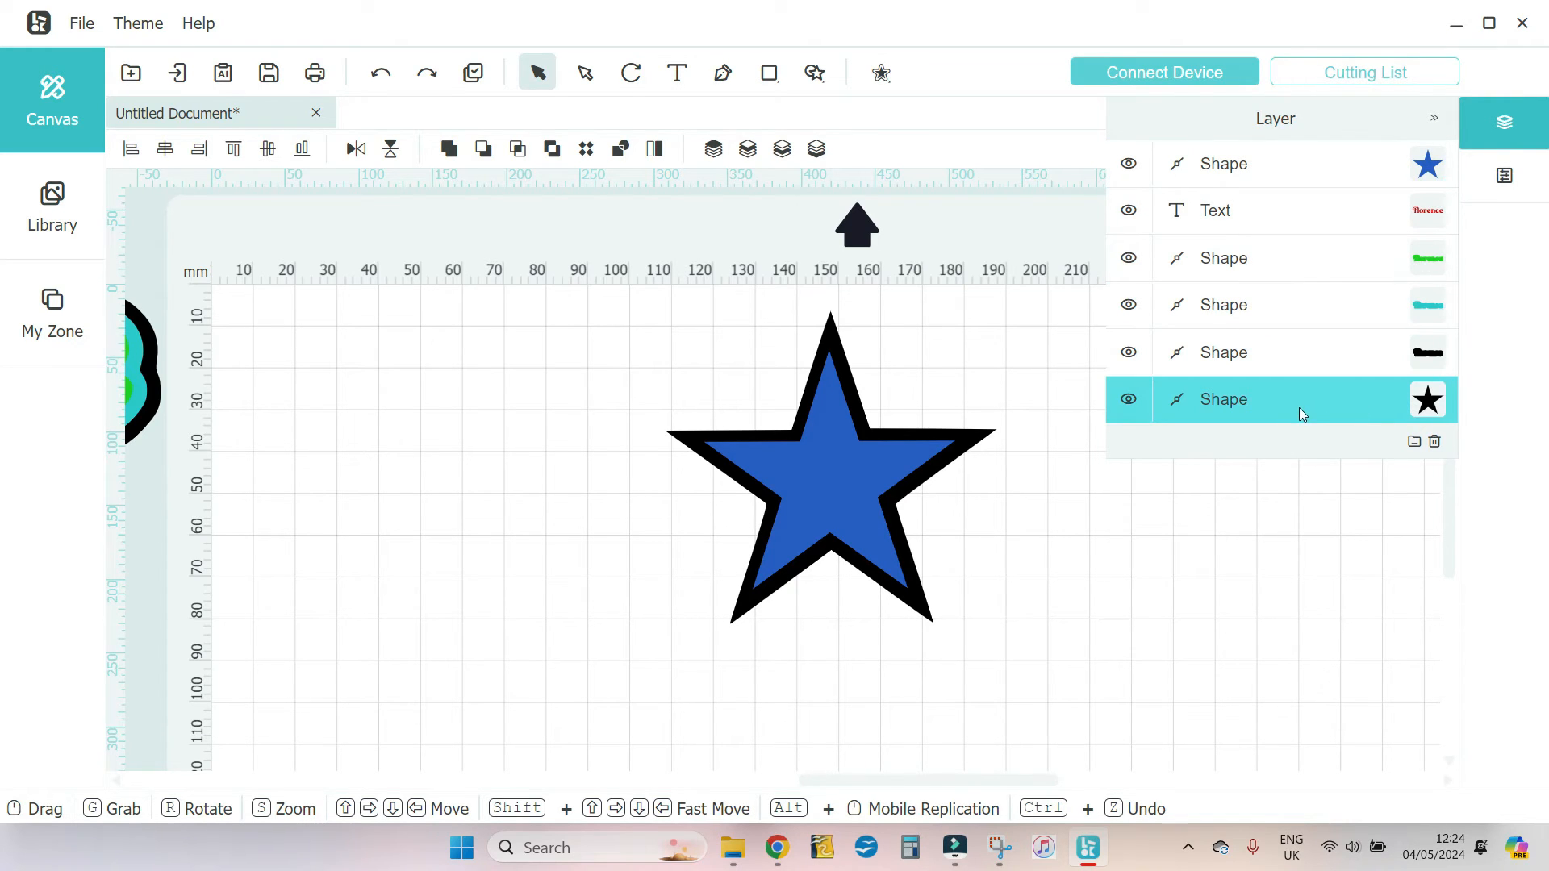
drag(1299, 421, 1287, 210)
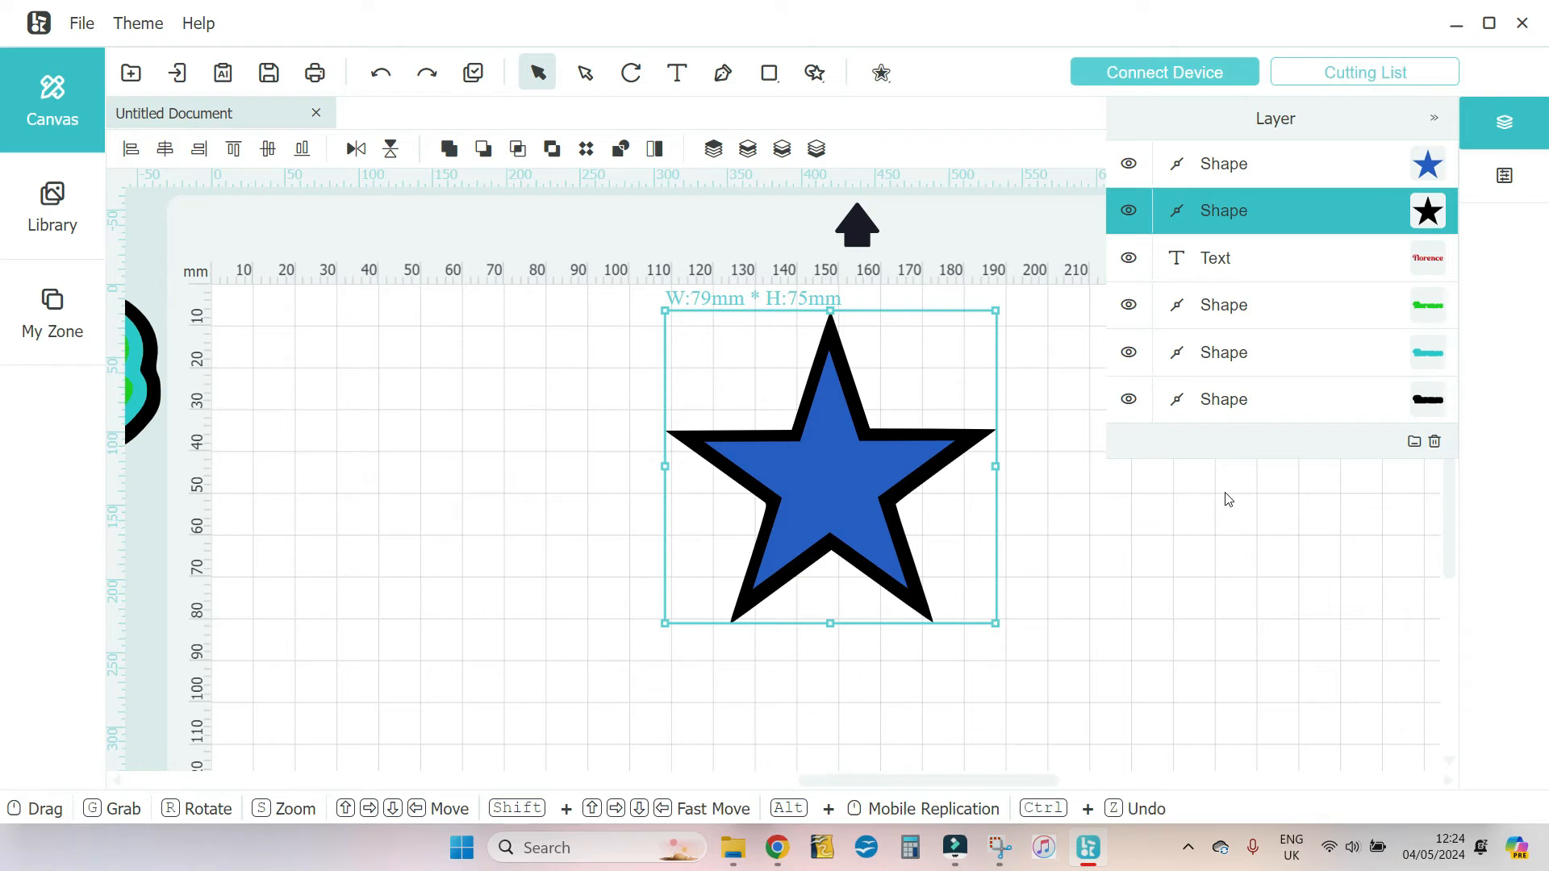
Create a 6 mm offset with round corners around the sharp-cornered black star
click(881, 72)
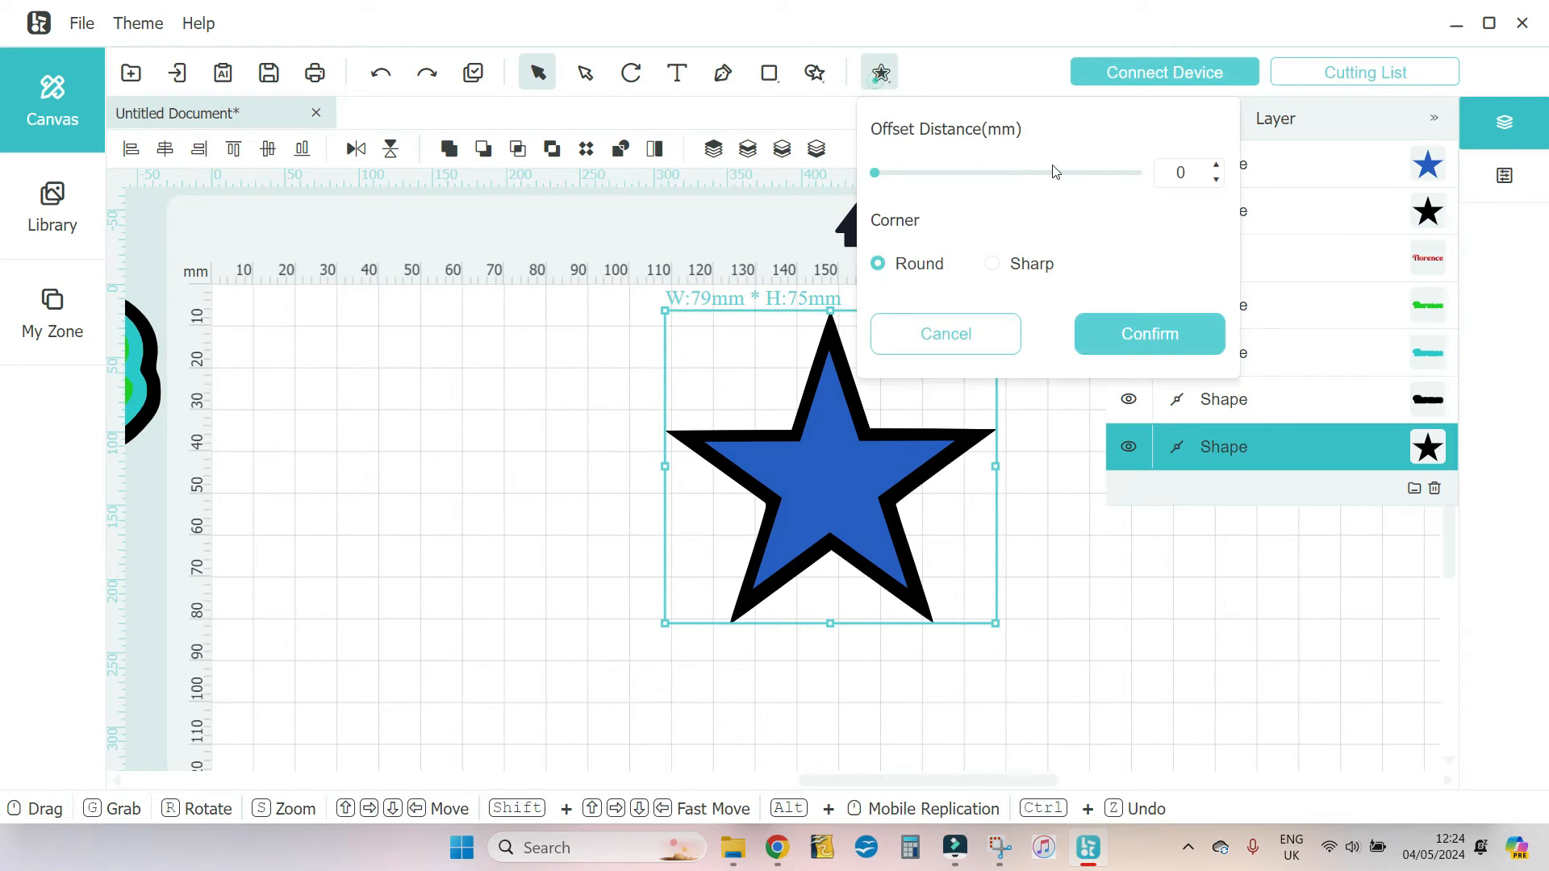
click(1216, 165)
click(1216, 165)
click(1216, 164)
click(1216, 164)
click(1216, 165)
click(1216, 164)
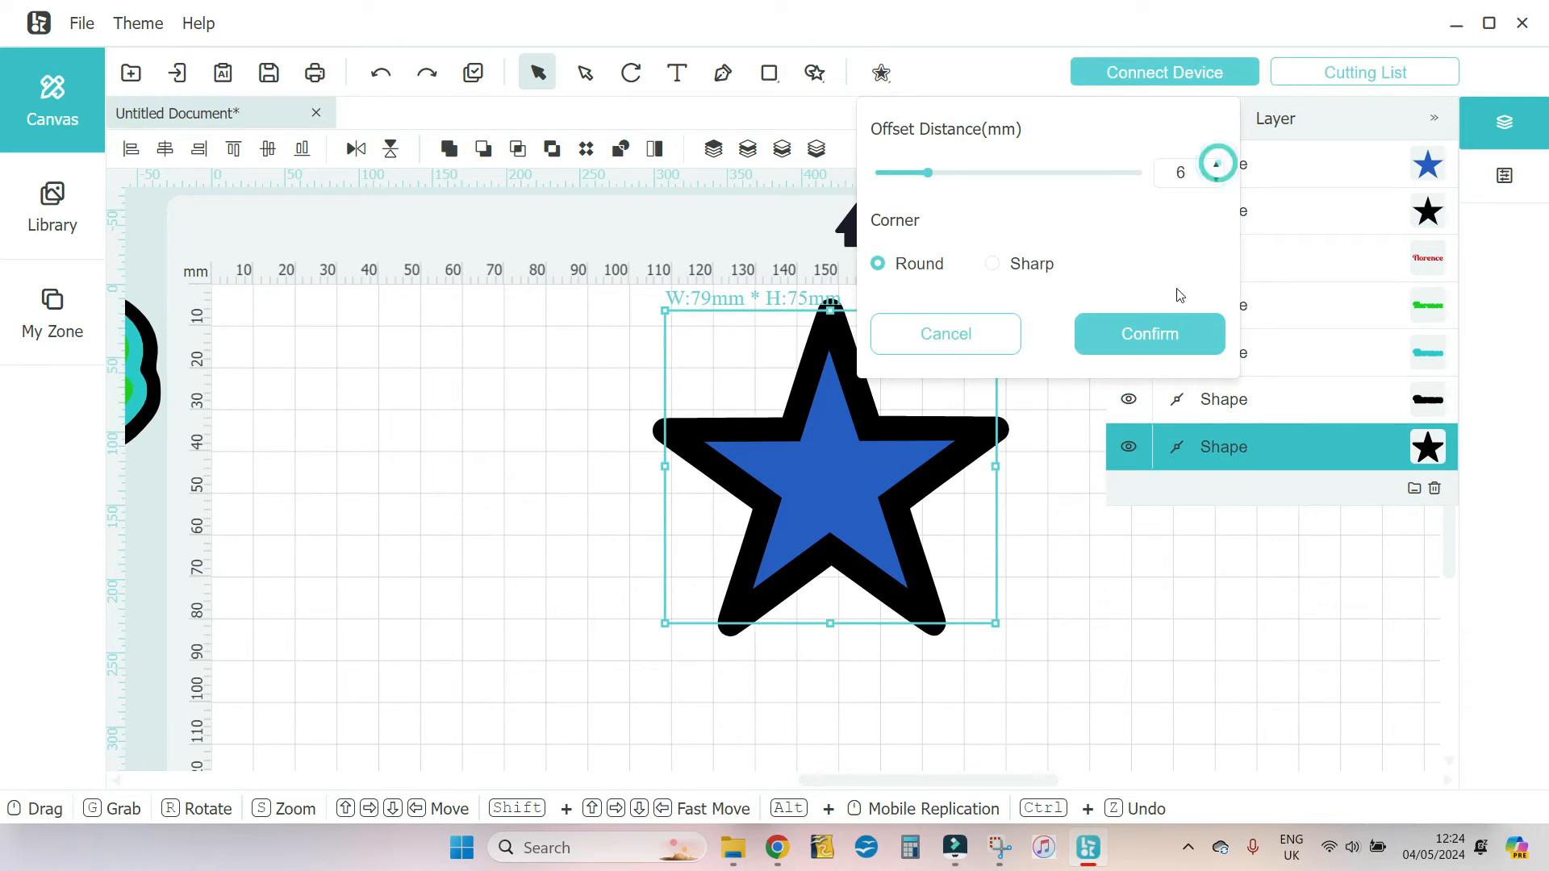
click(1146, 343)
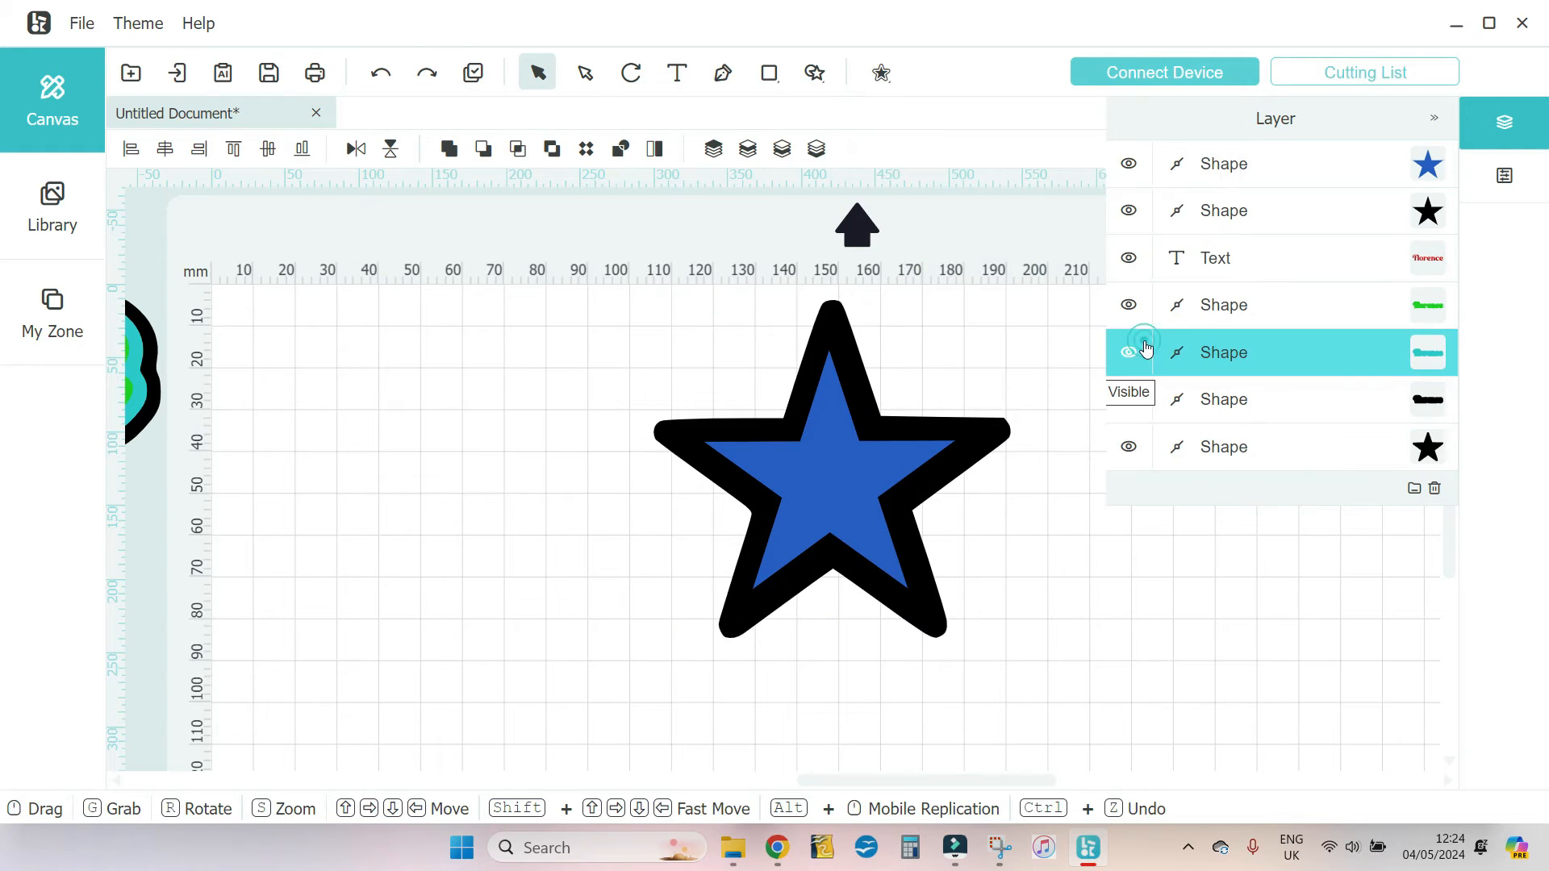
Fill the sharp-cornered middle star with magenta #c11eb6
click(1272, 211)
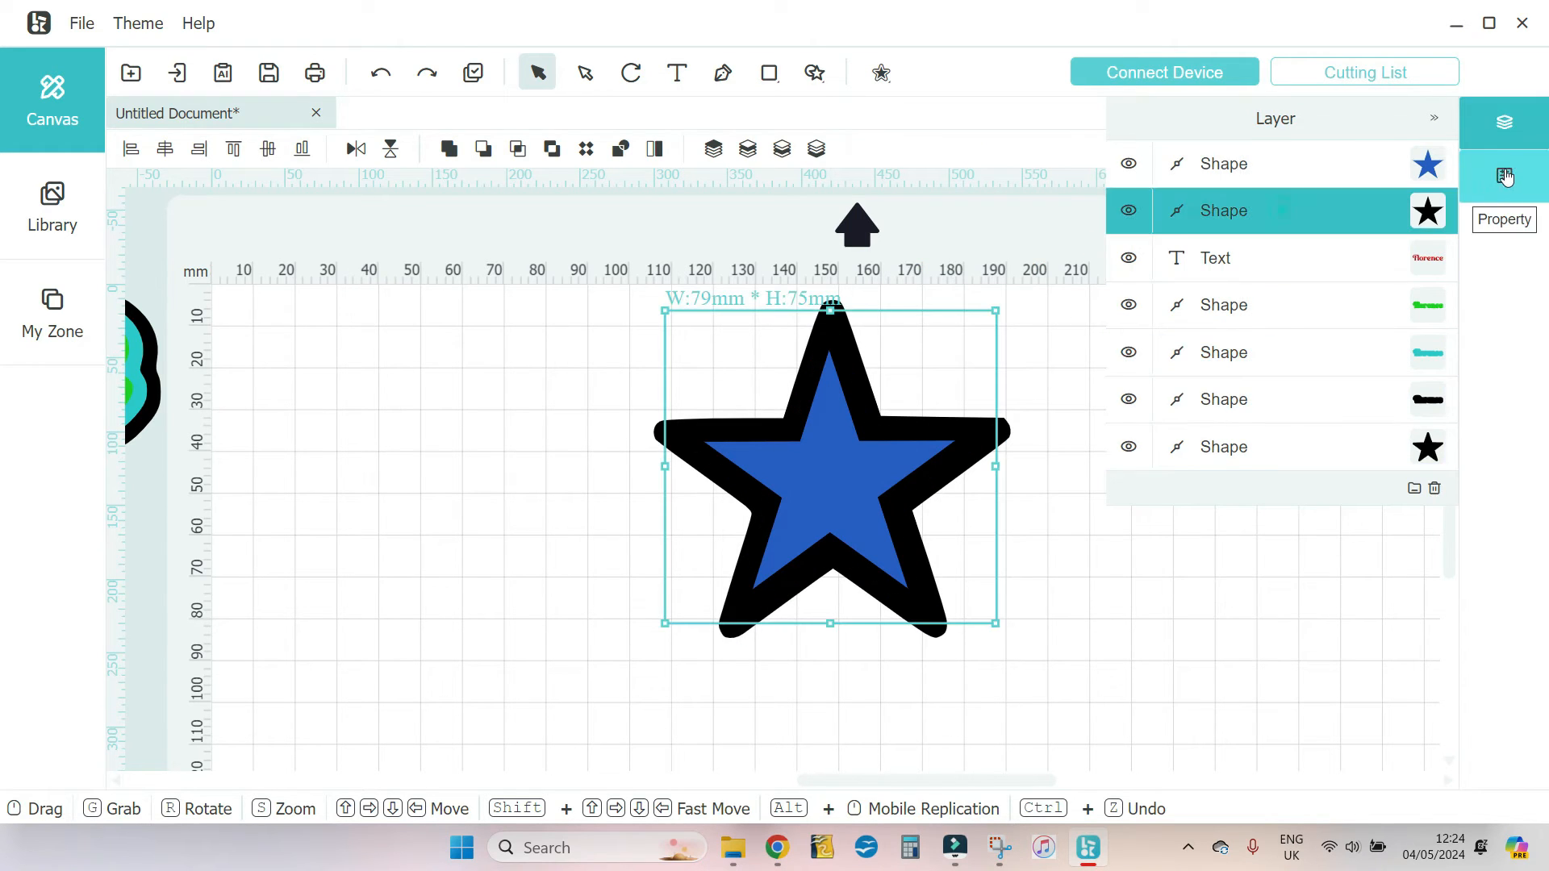
click(1504, 176)
click(1428, 416)
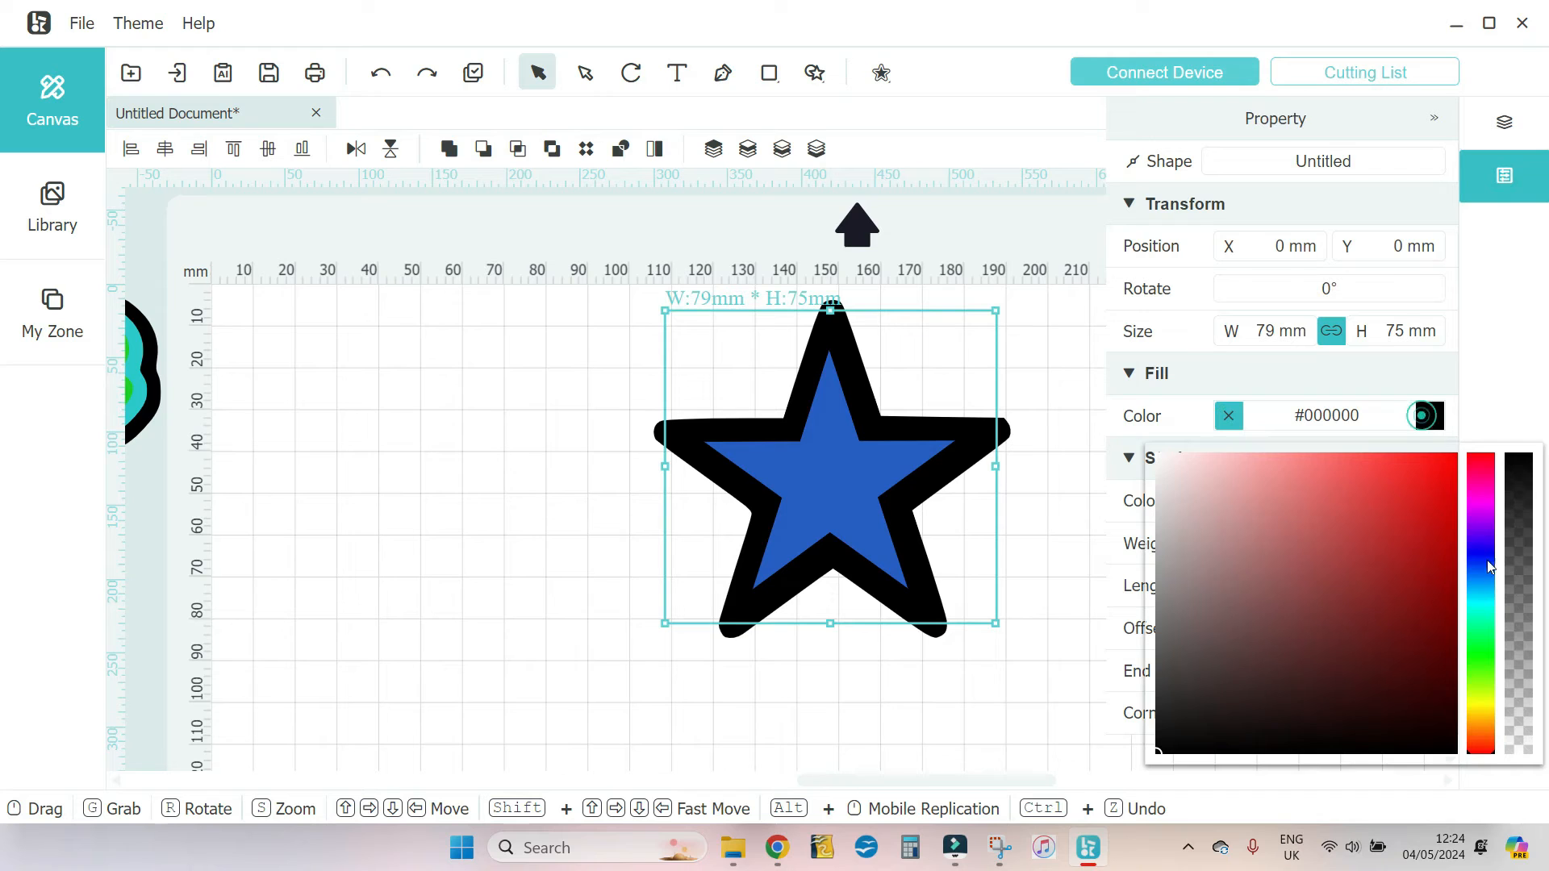
click(1485, 500)
click(1411, 526)
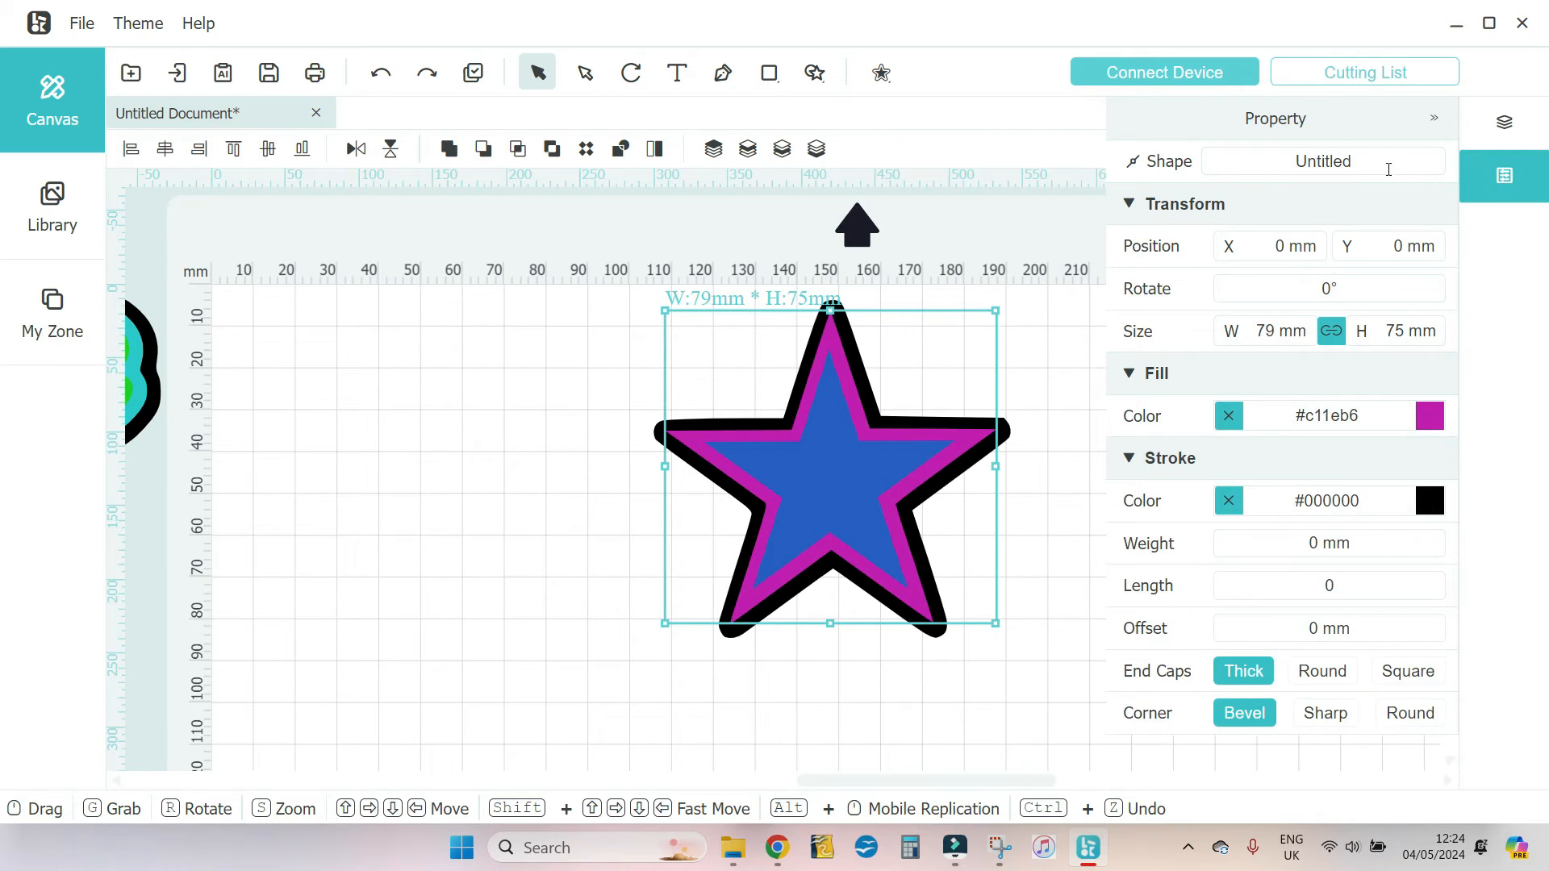
Move the outermost black star directly below the magenta star in the layer order and deselect it
click(1504, 122)
click(1320, 451)
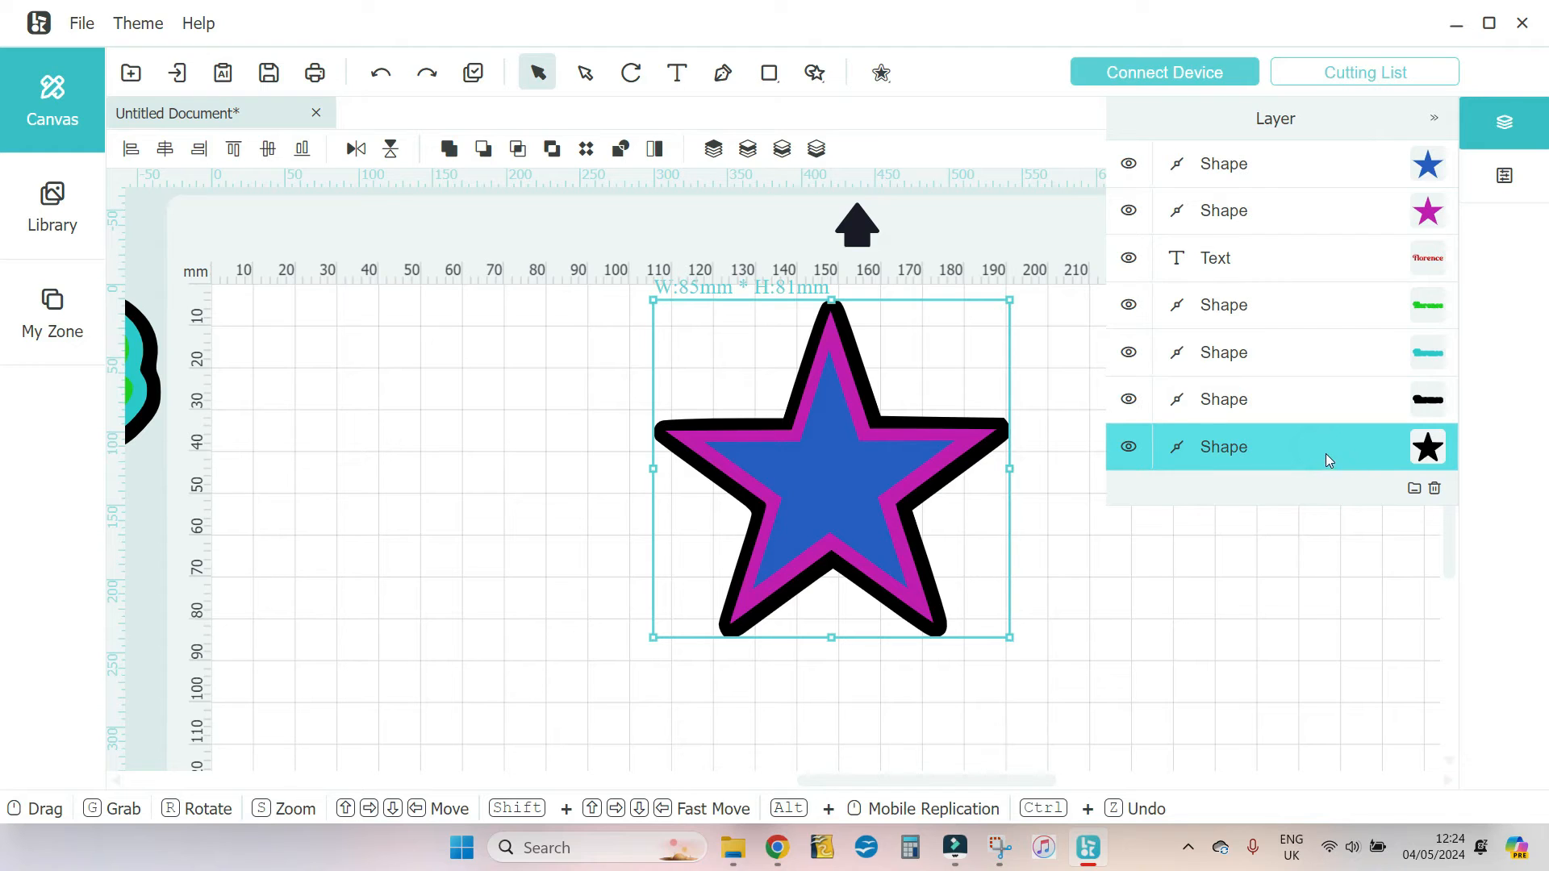
drag(1290, 449, 1276, 246)
click(1162, 647)
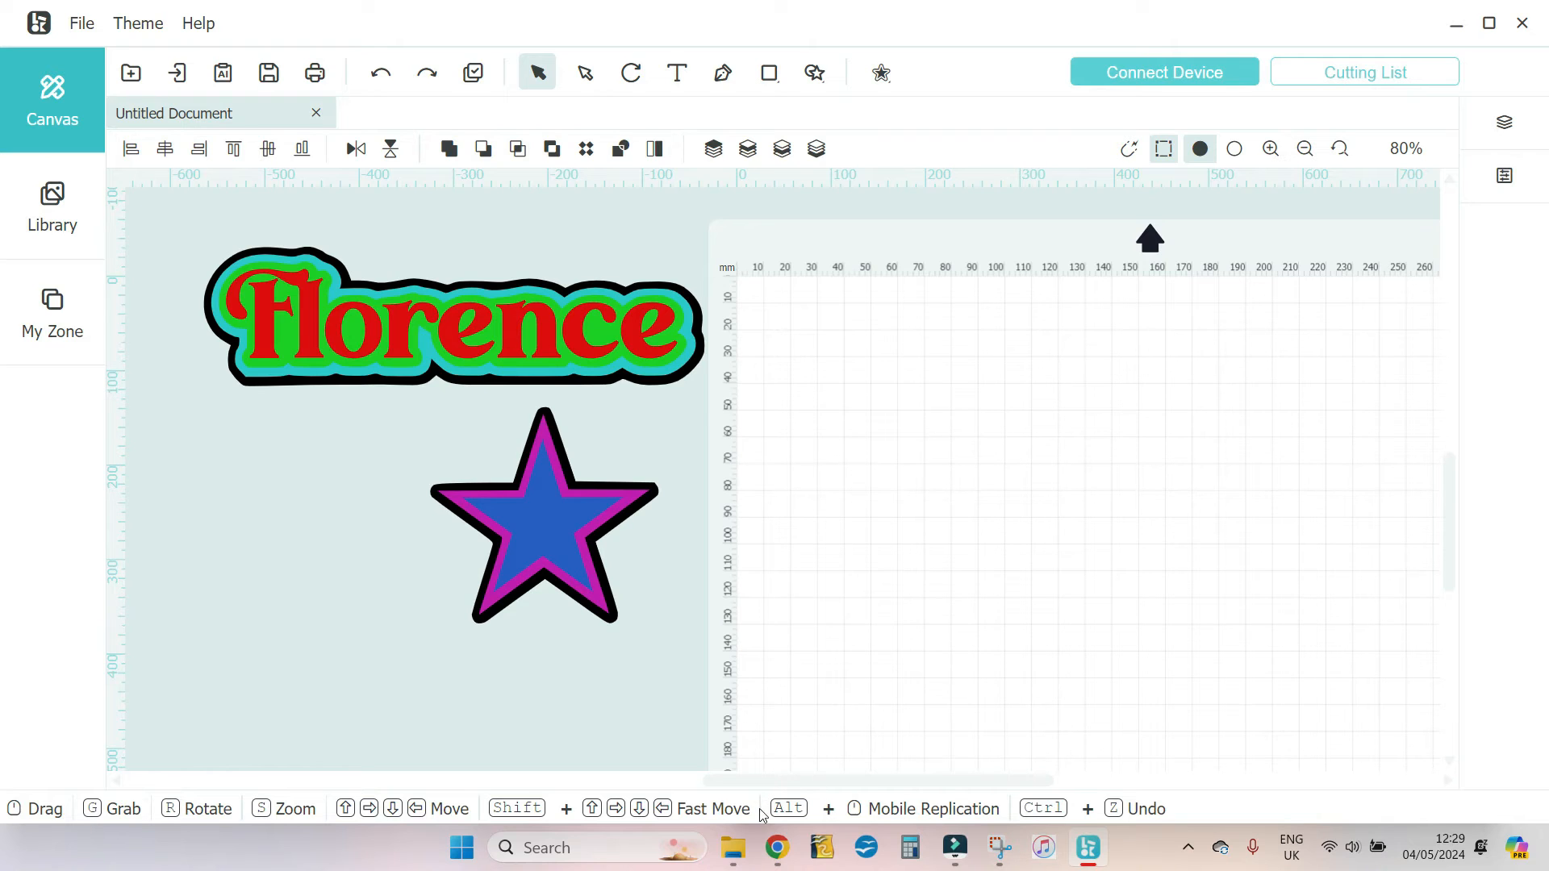
Switch to File Explorer and bring the pink octopus, 19_The little mermaid and her friends.png, from the Cute Mermaid folder onto the canvas
drag(1145, 543, 840, 543)
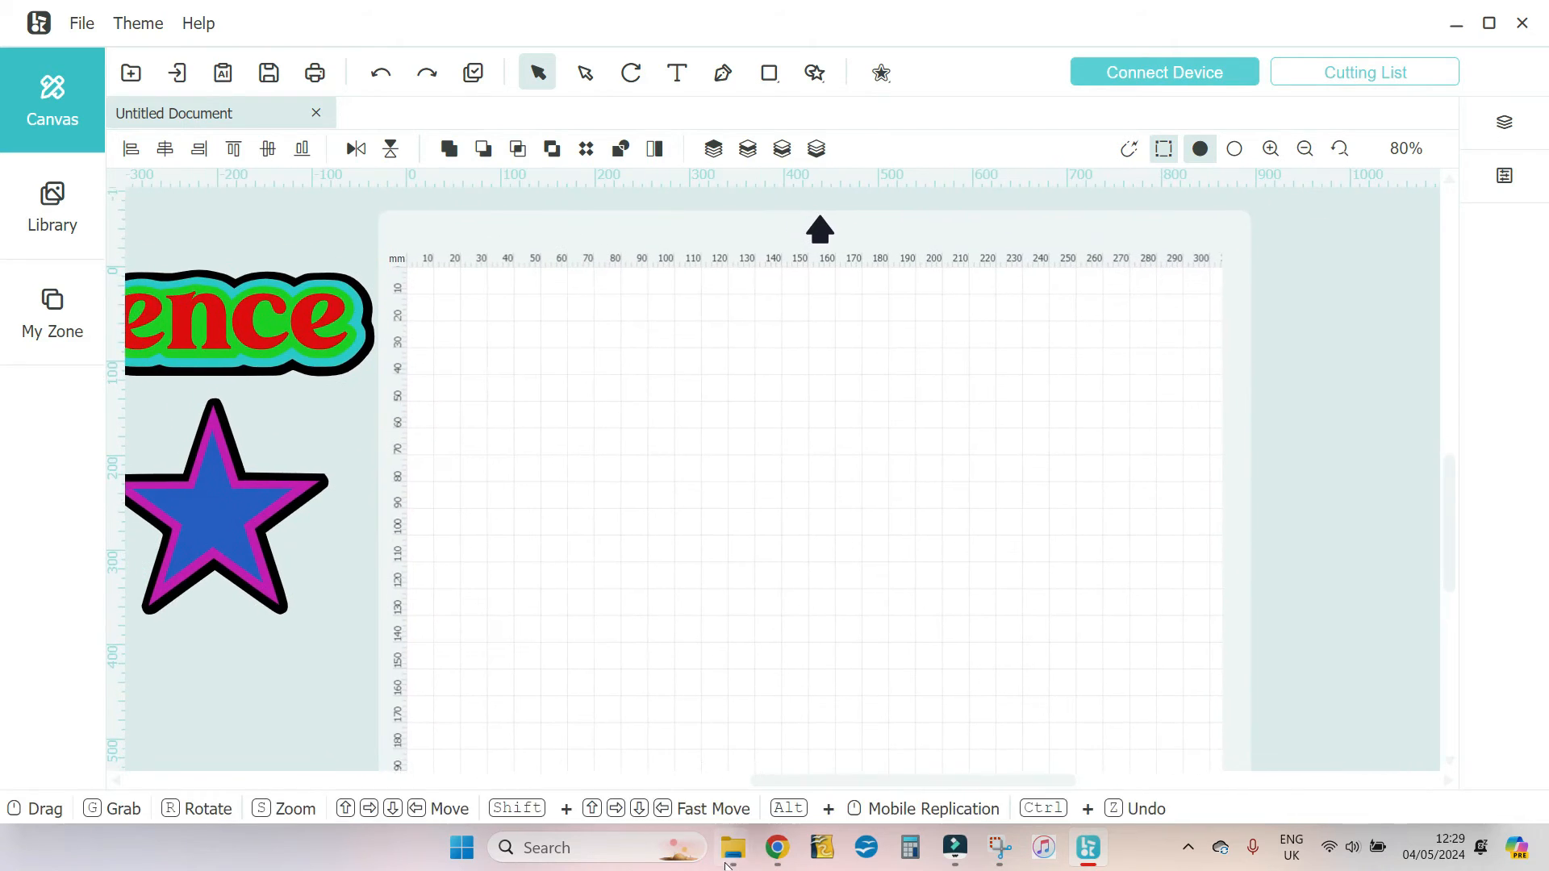
mouse_move(733, 847)
click(681, 716)
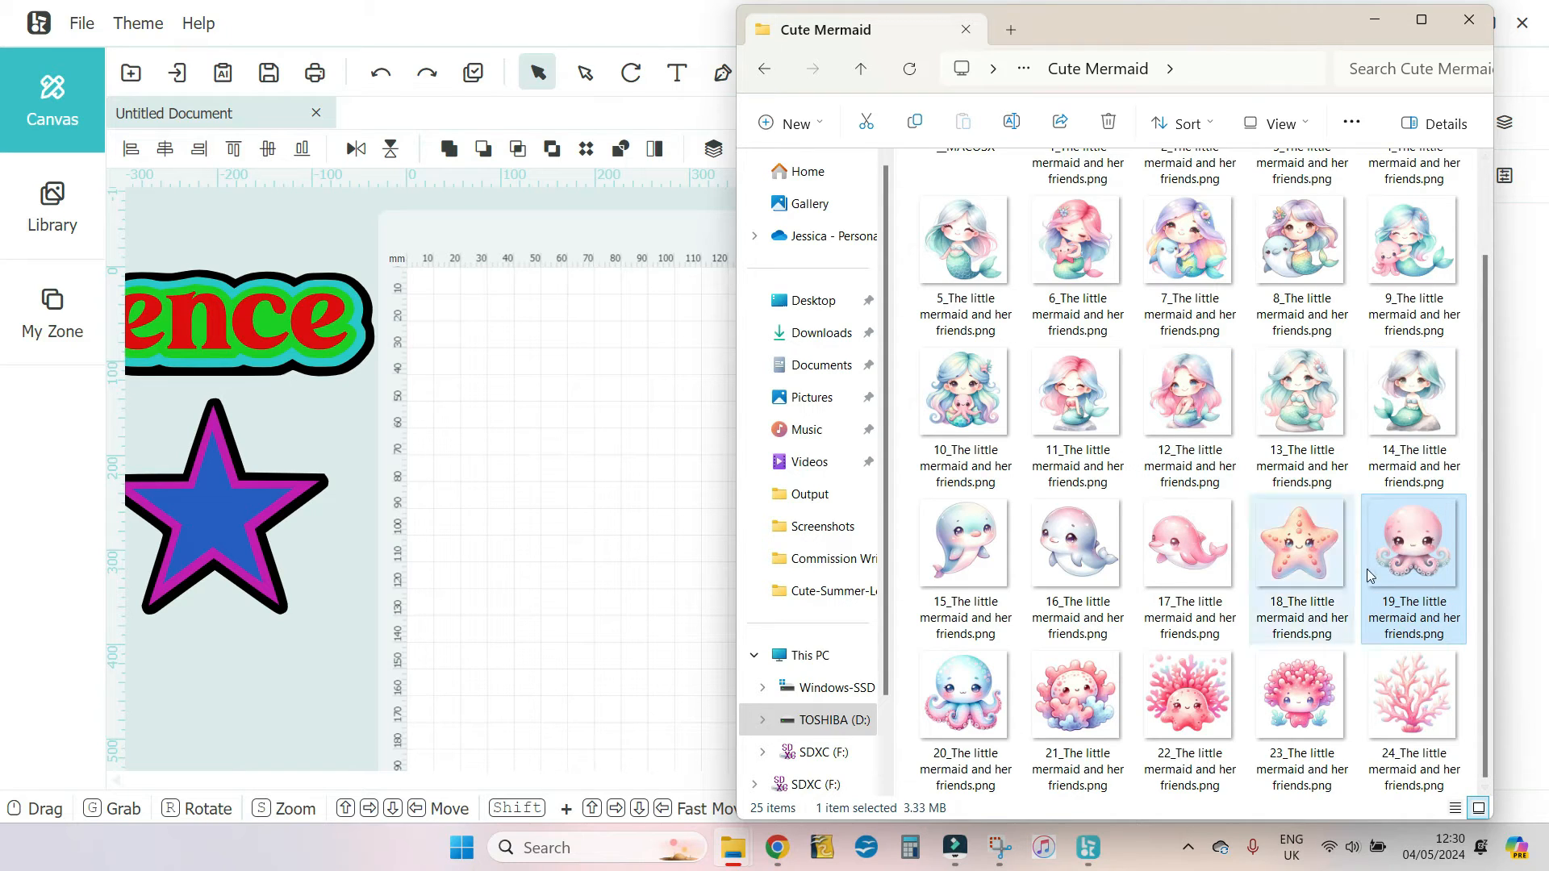
drag(1424, 564, 628, 519)
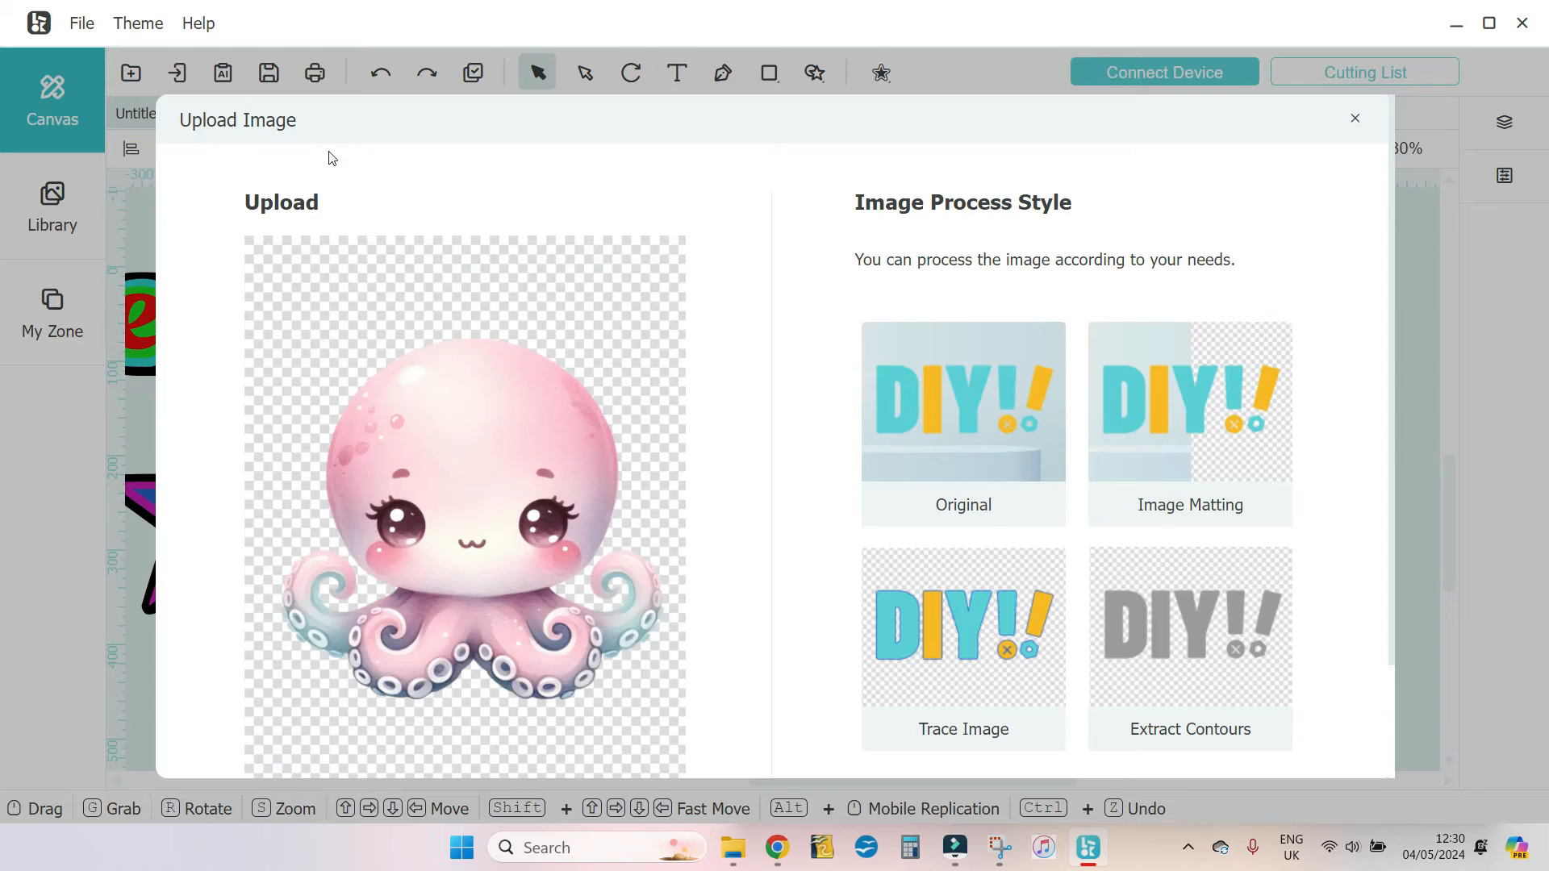
Process the octopus image with Extract Contours and continue past the cut-out tools without removing any areas
click(101, 25)
scroll(1194, 481, down, 2)
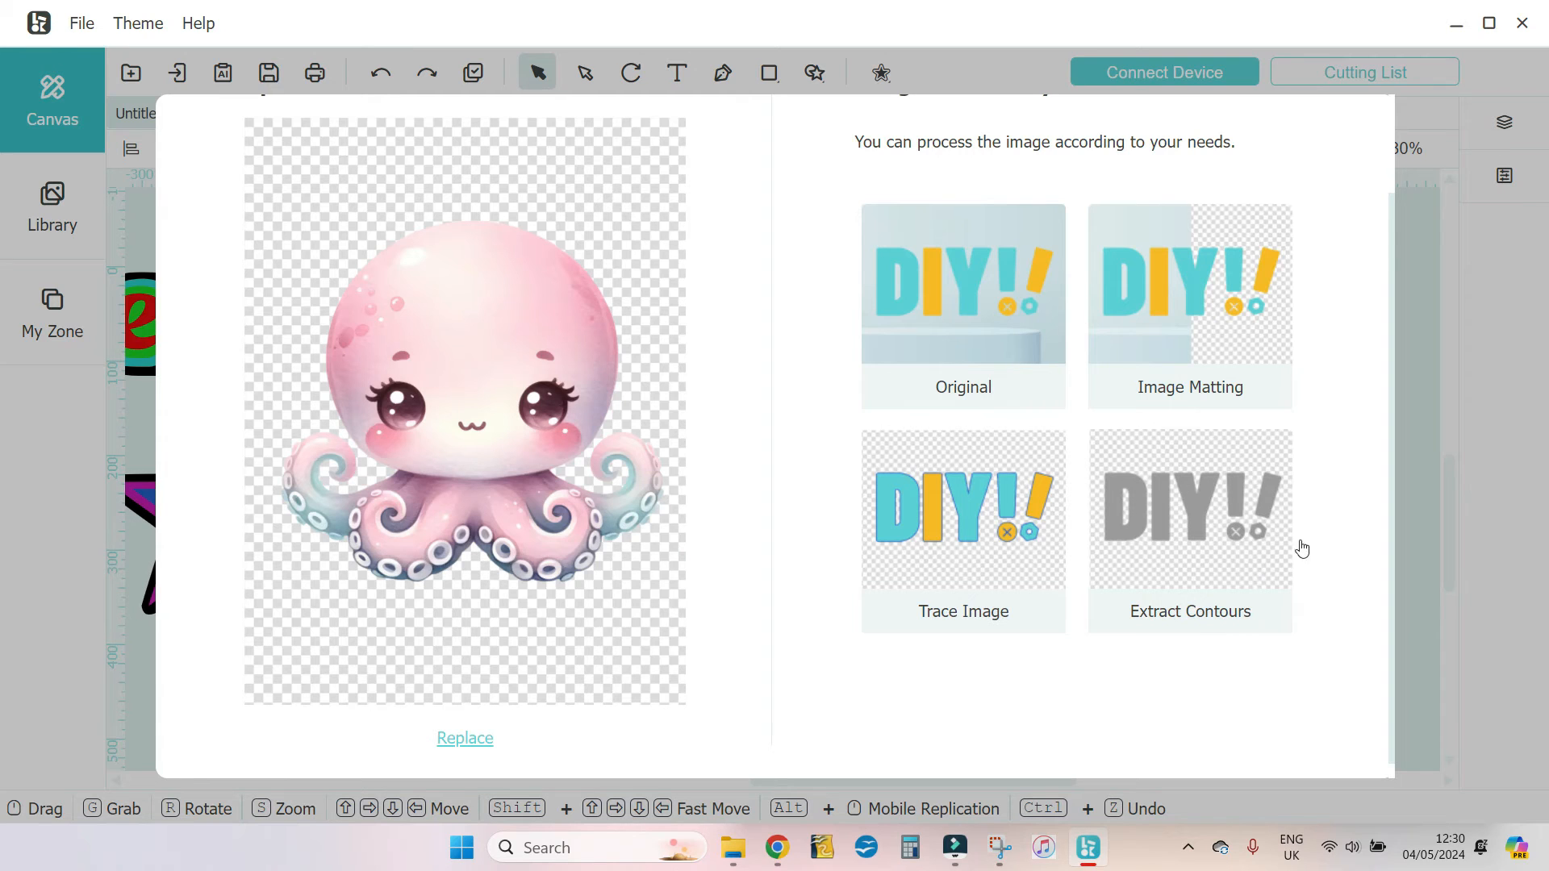
click(1203, 507)
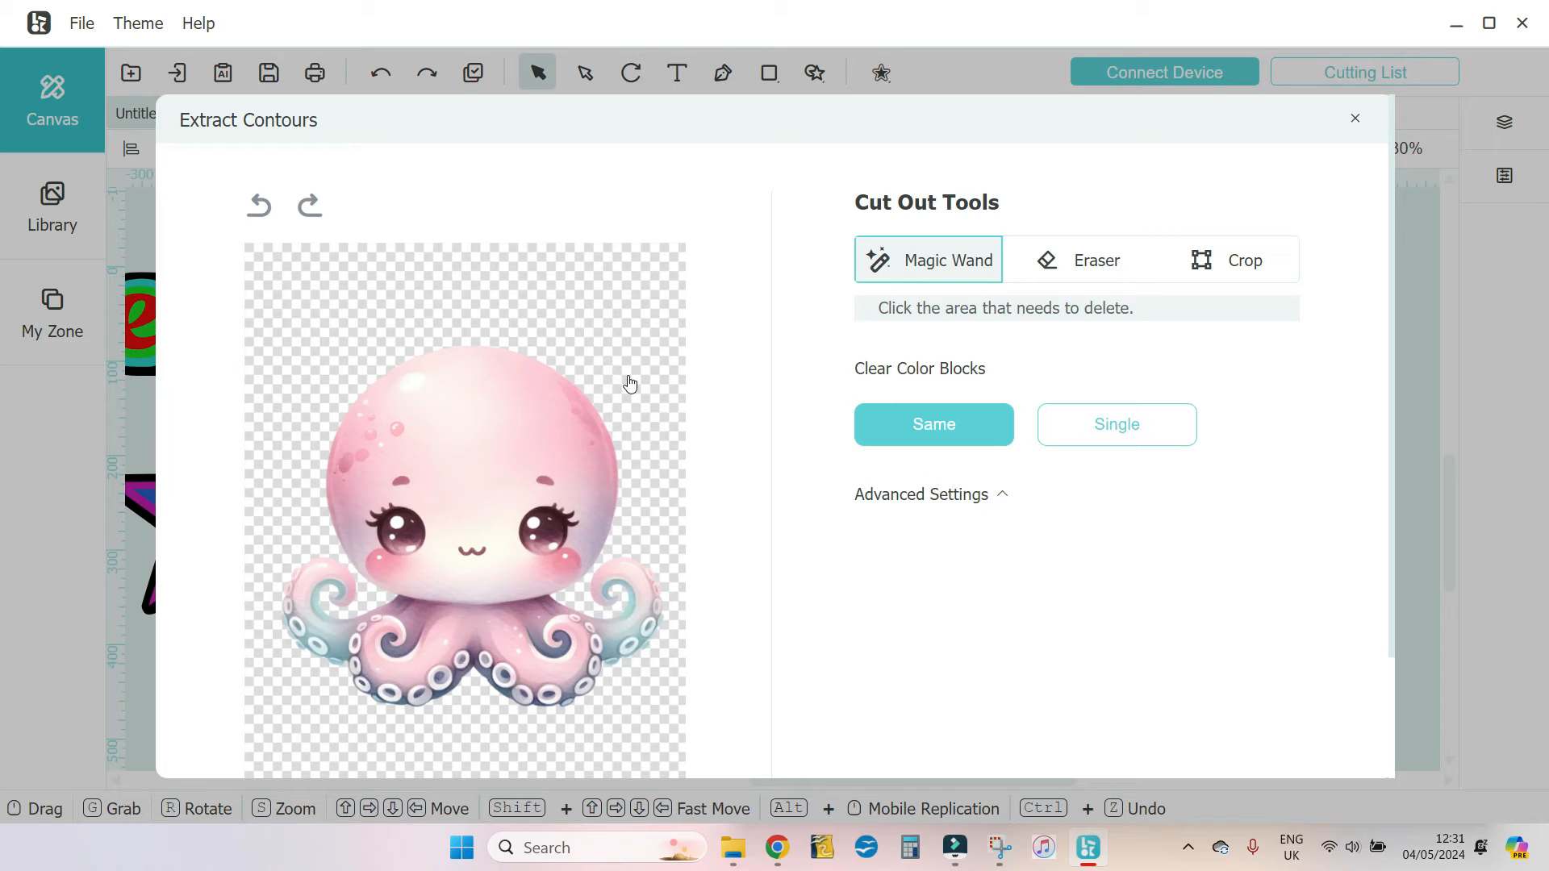
scroll(961, 484, down, 3)
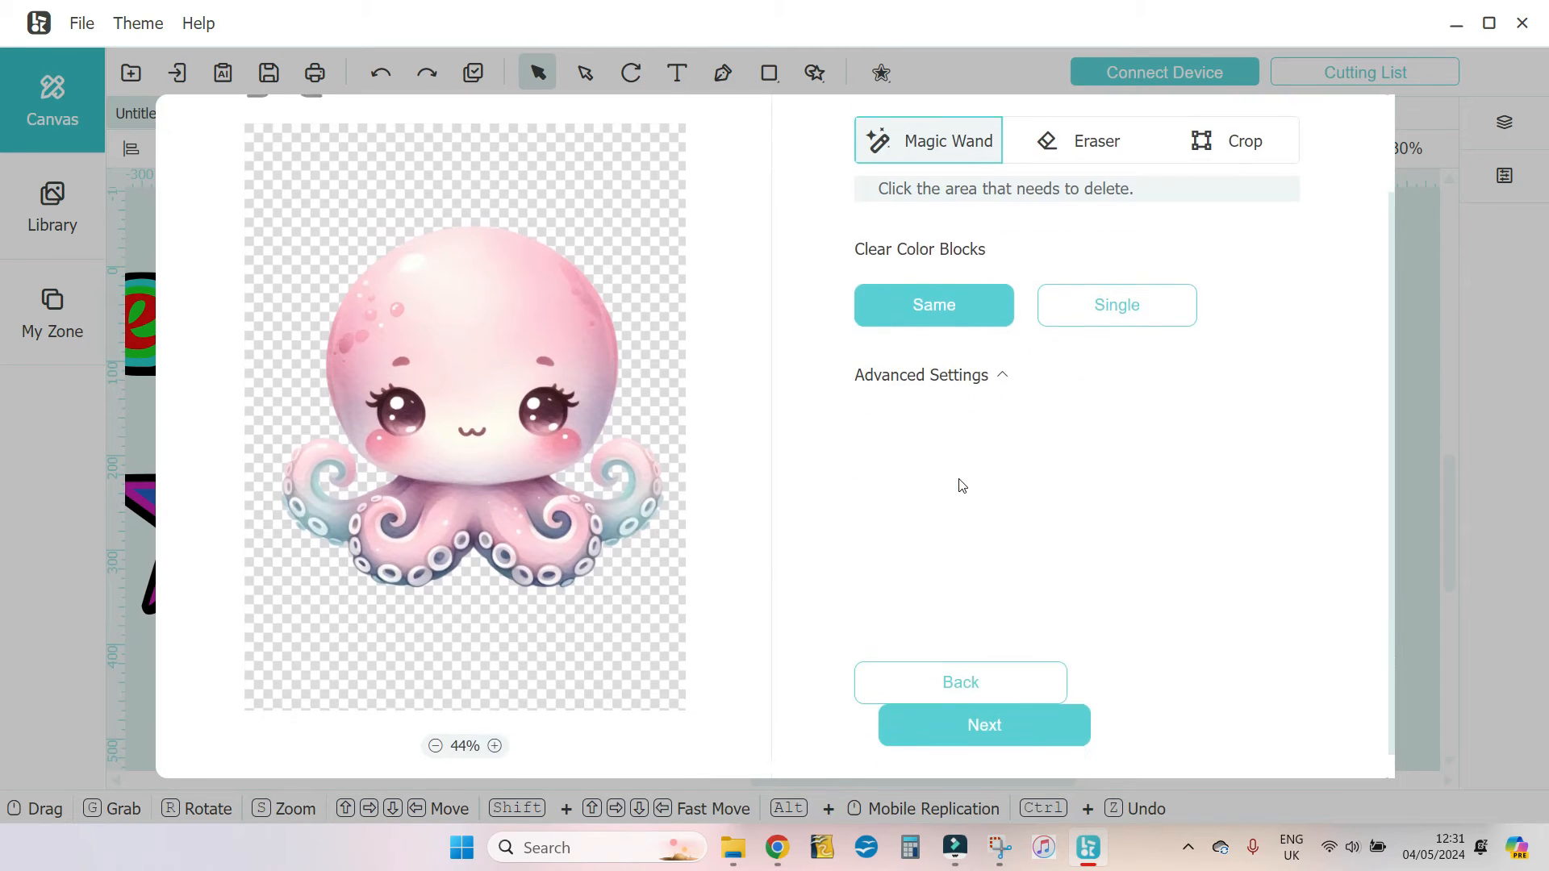
click(934, 708)
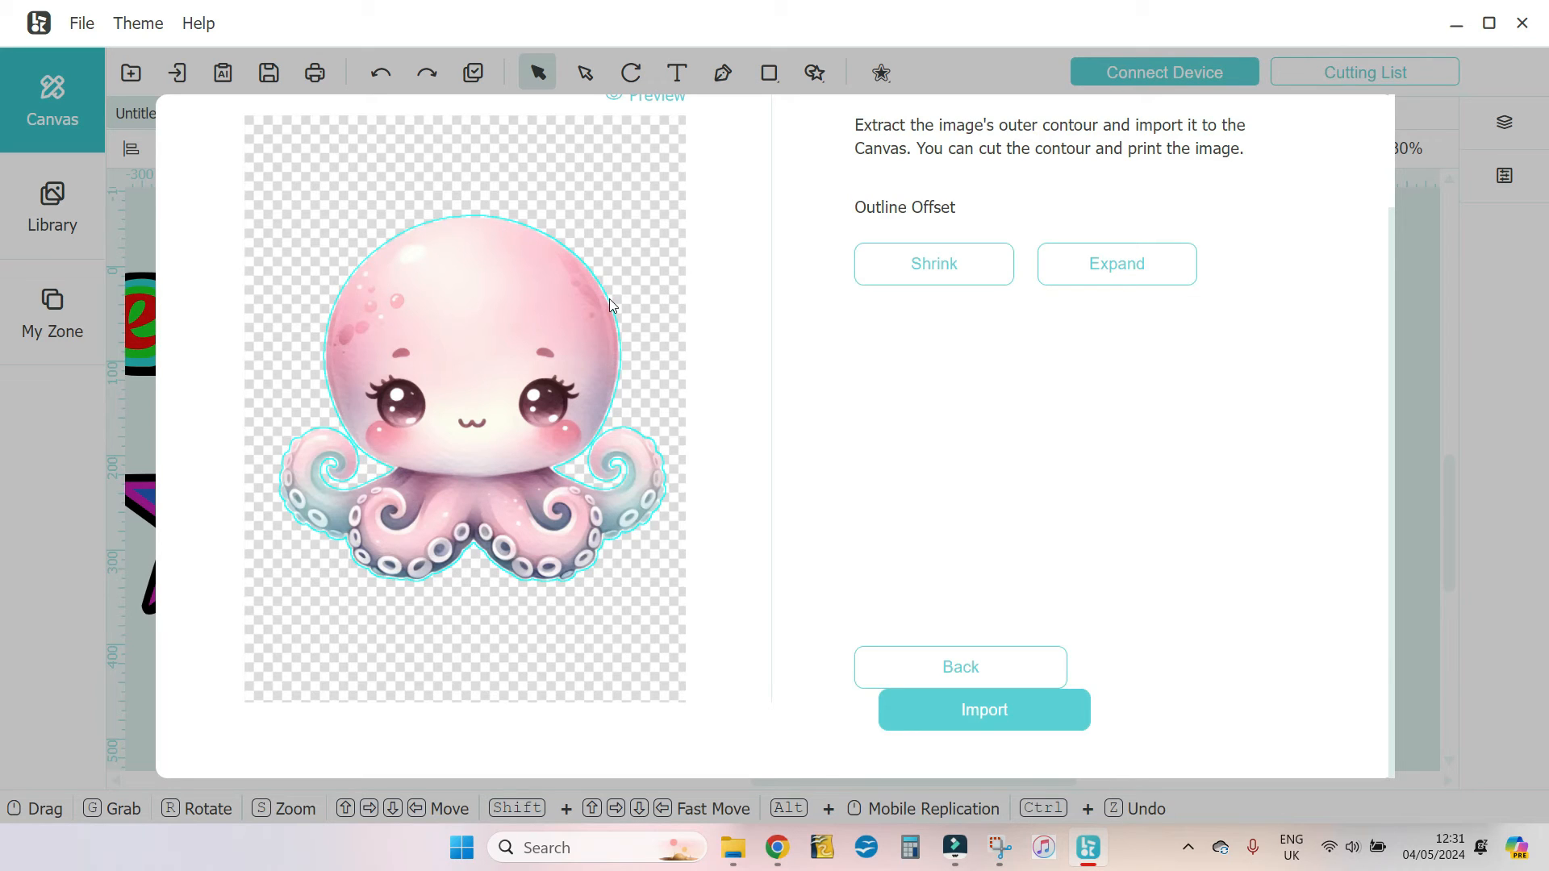
Try shrinking the octopus's outline offset, expand it to a narrow margin around the artwork and import it onto the canvas
click(930, 259)
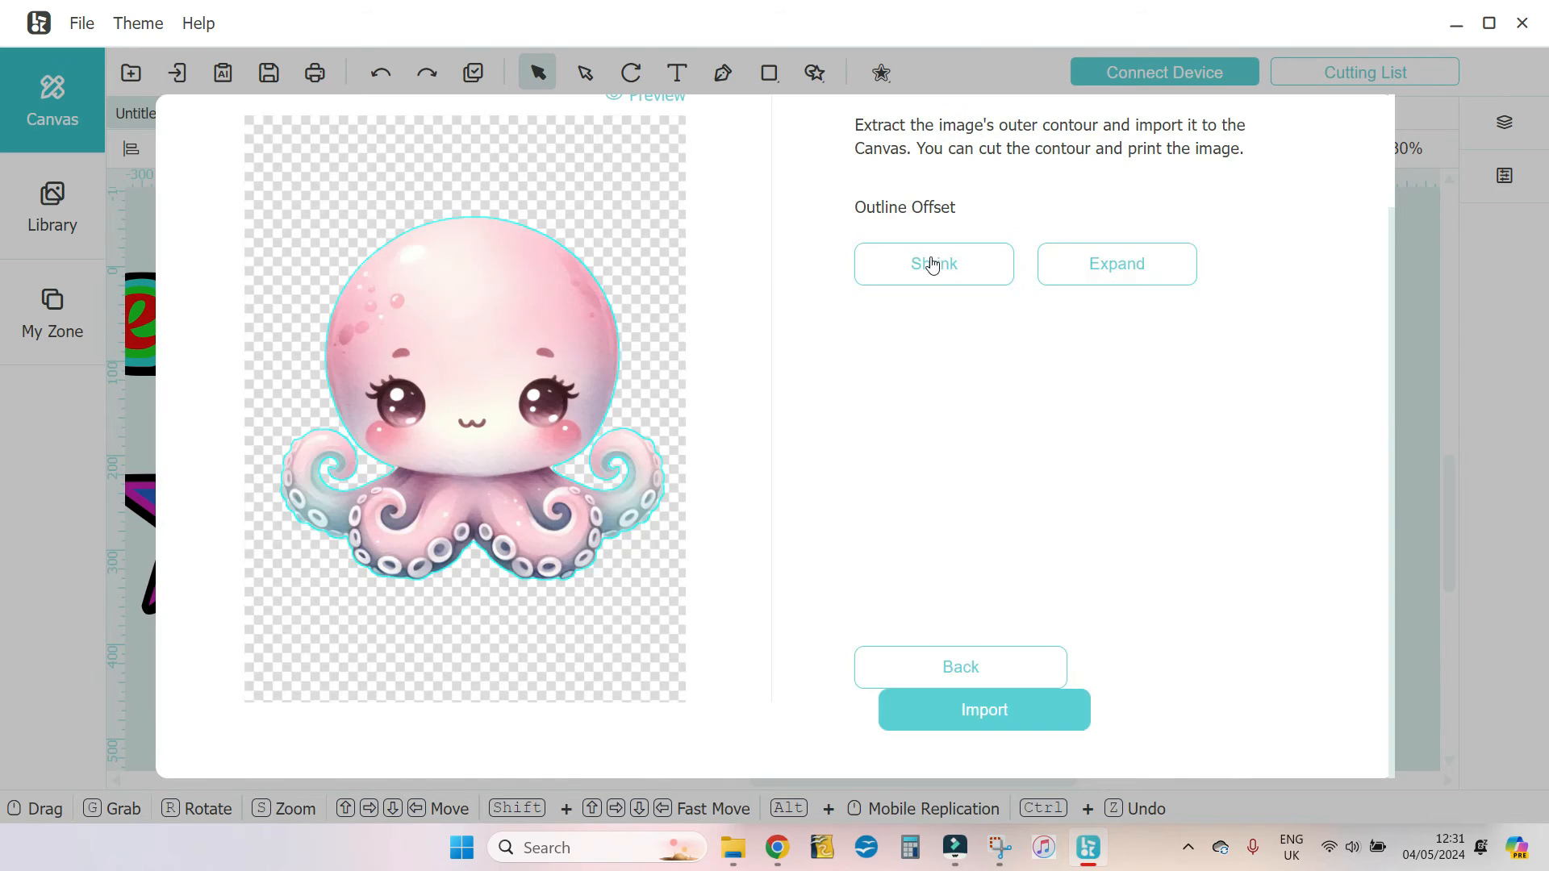
click(932, 262)
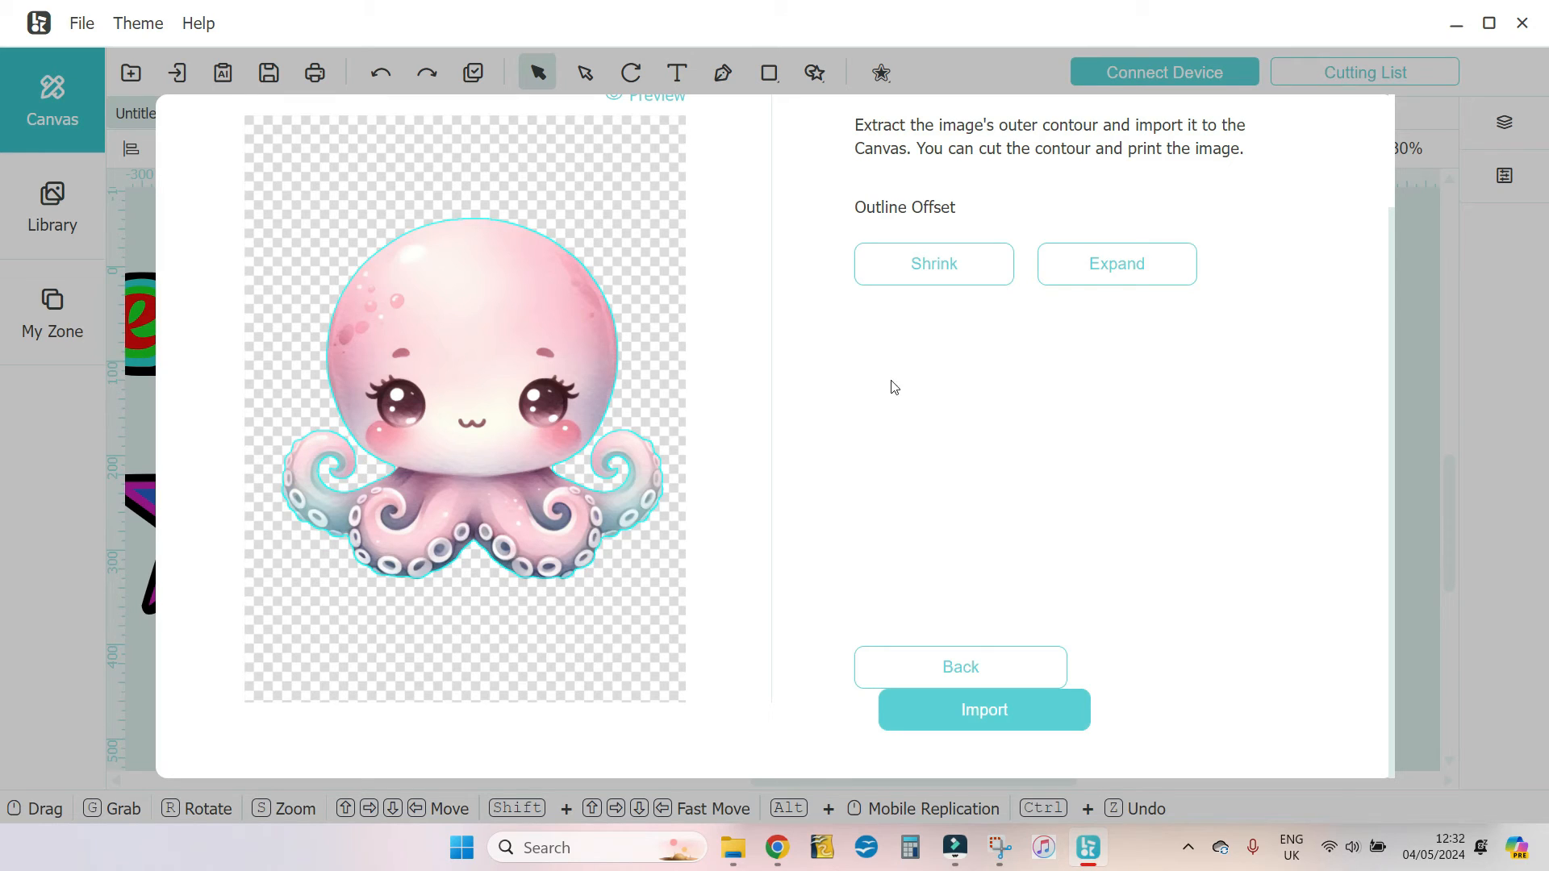
click(1099, 278)
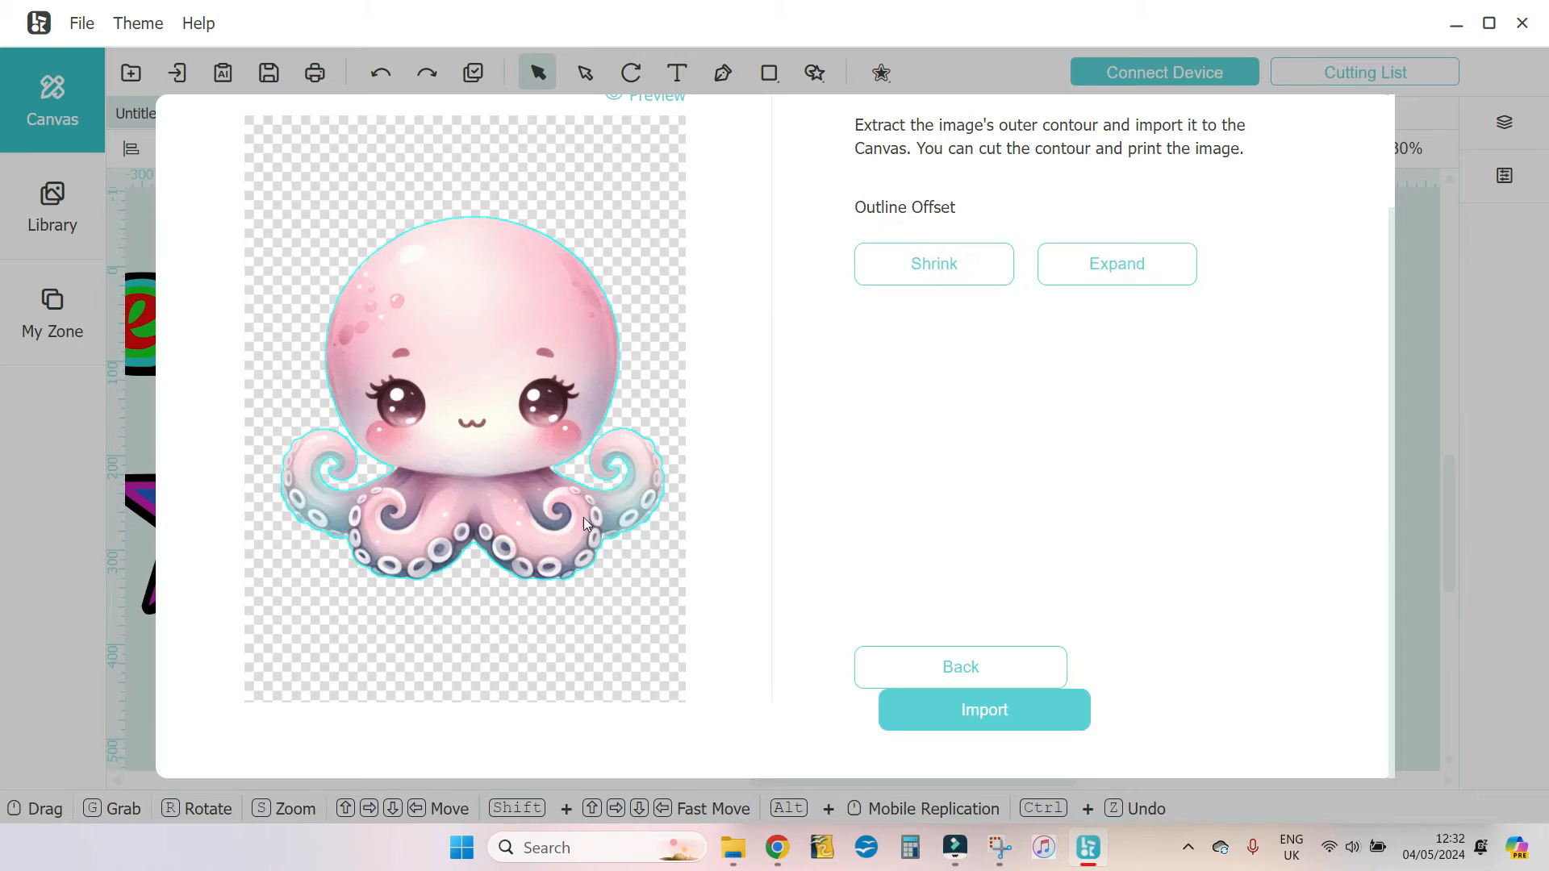
click(1145, 274)
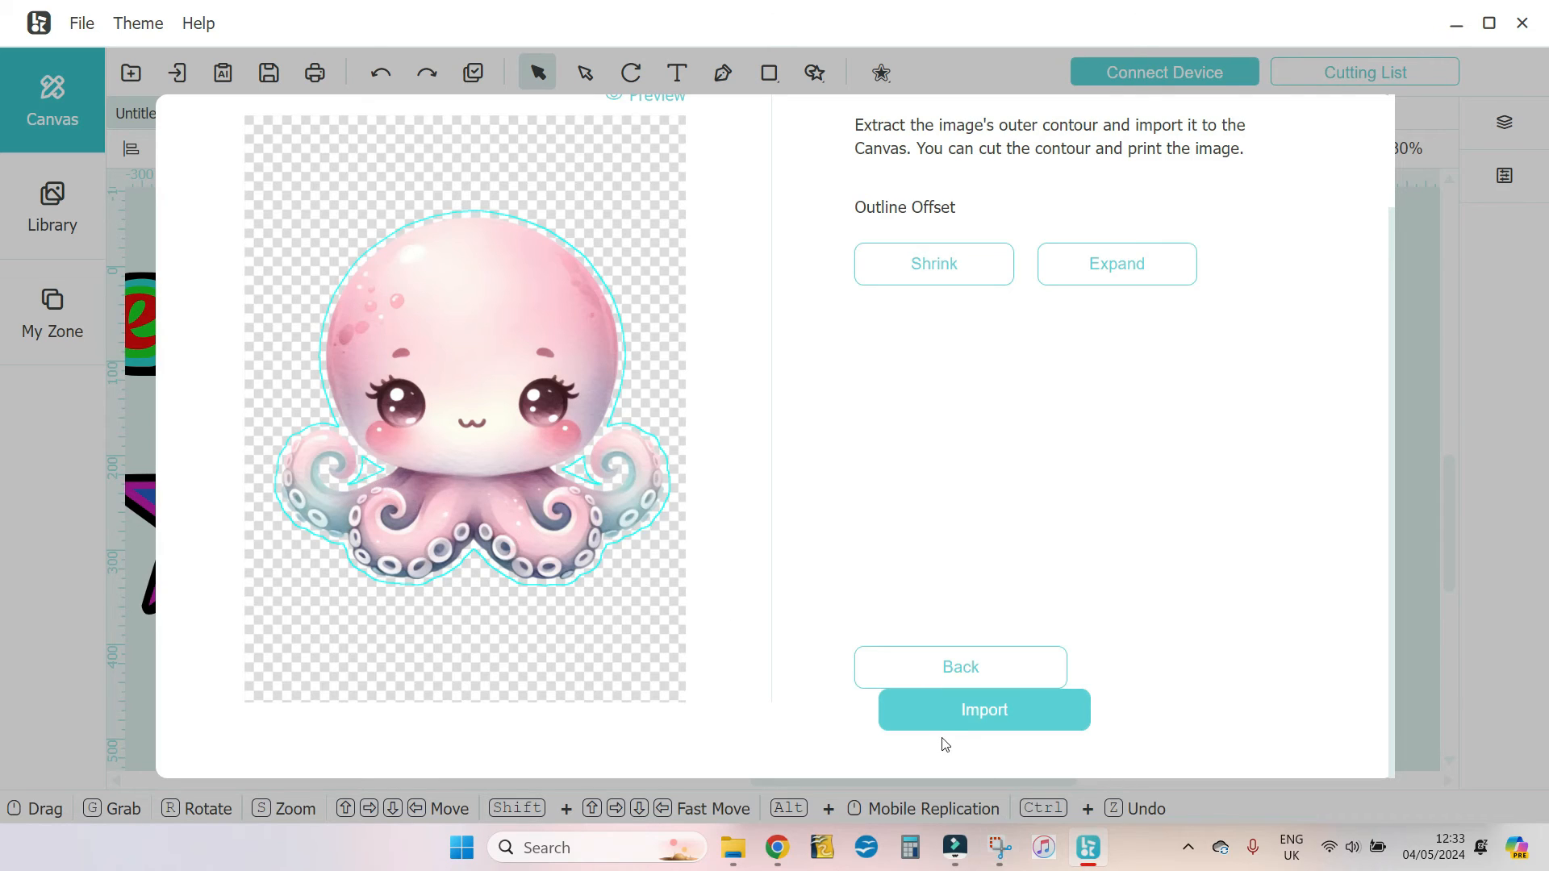
click(958, 695)
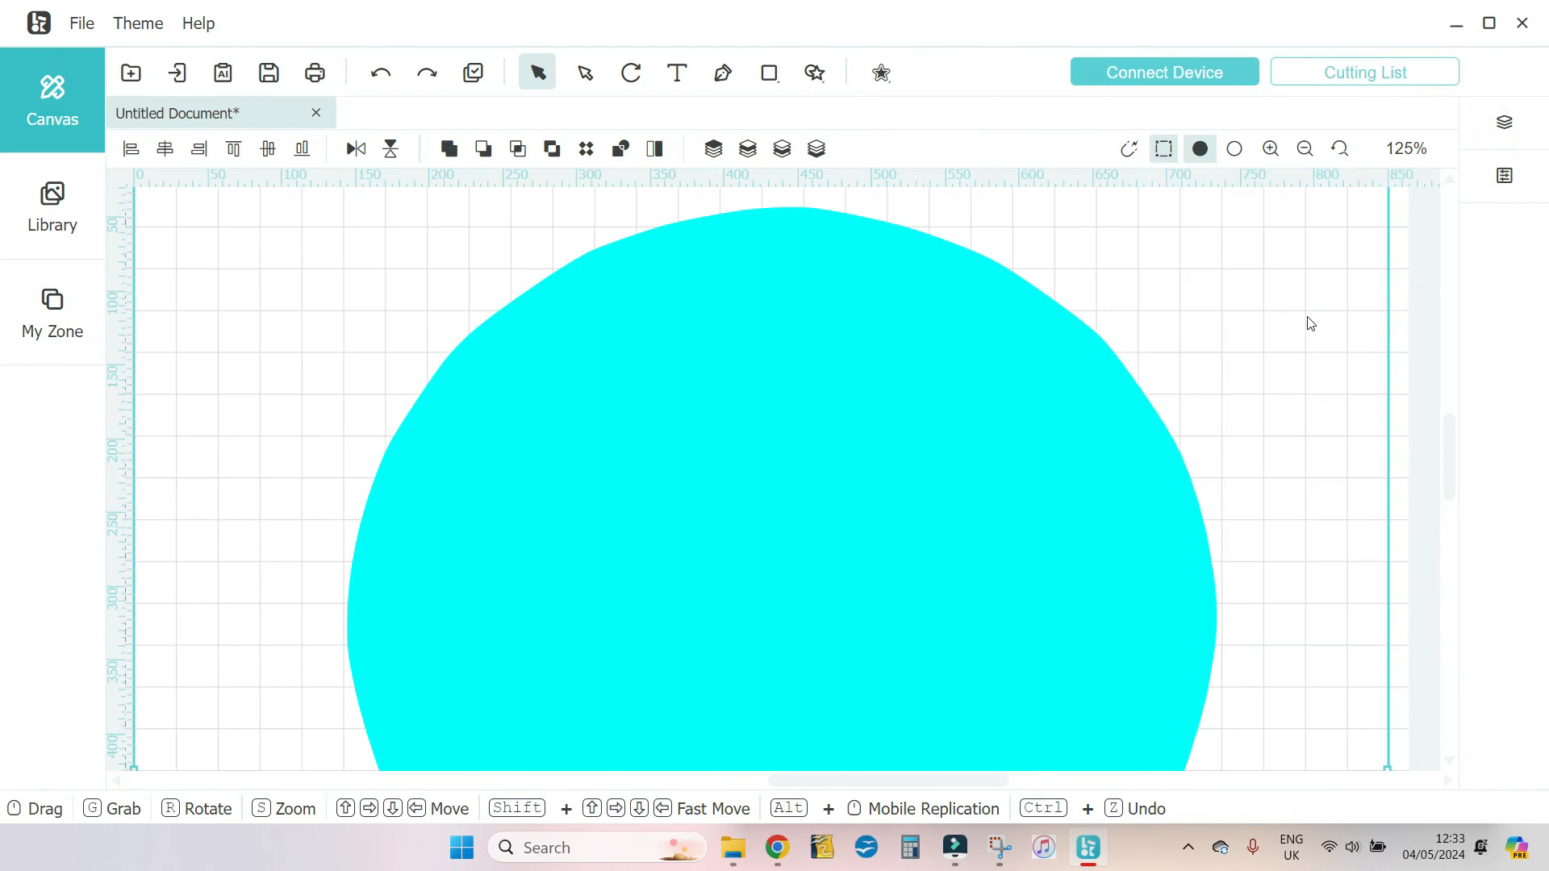
click(1303, 158)
click(1303, 158)
click(1303, 158)
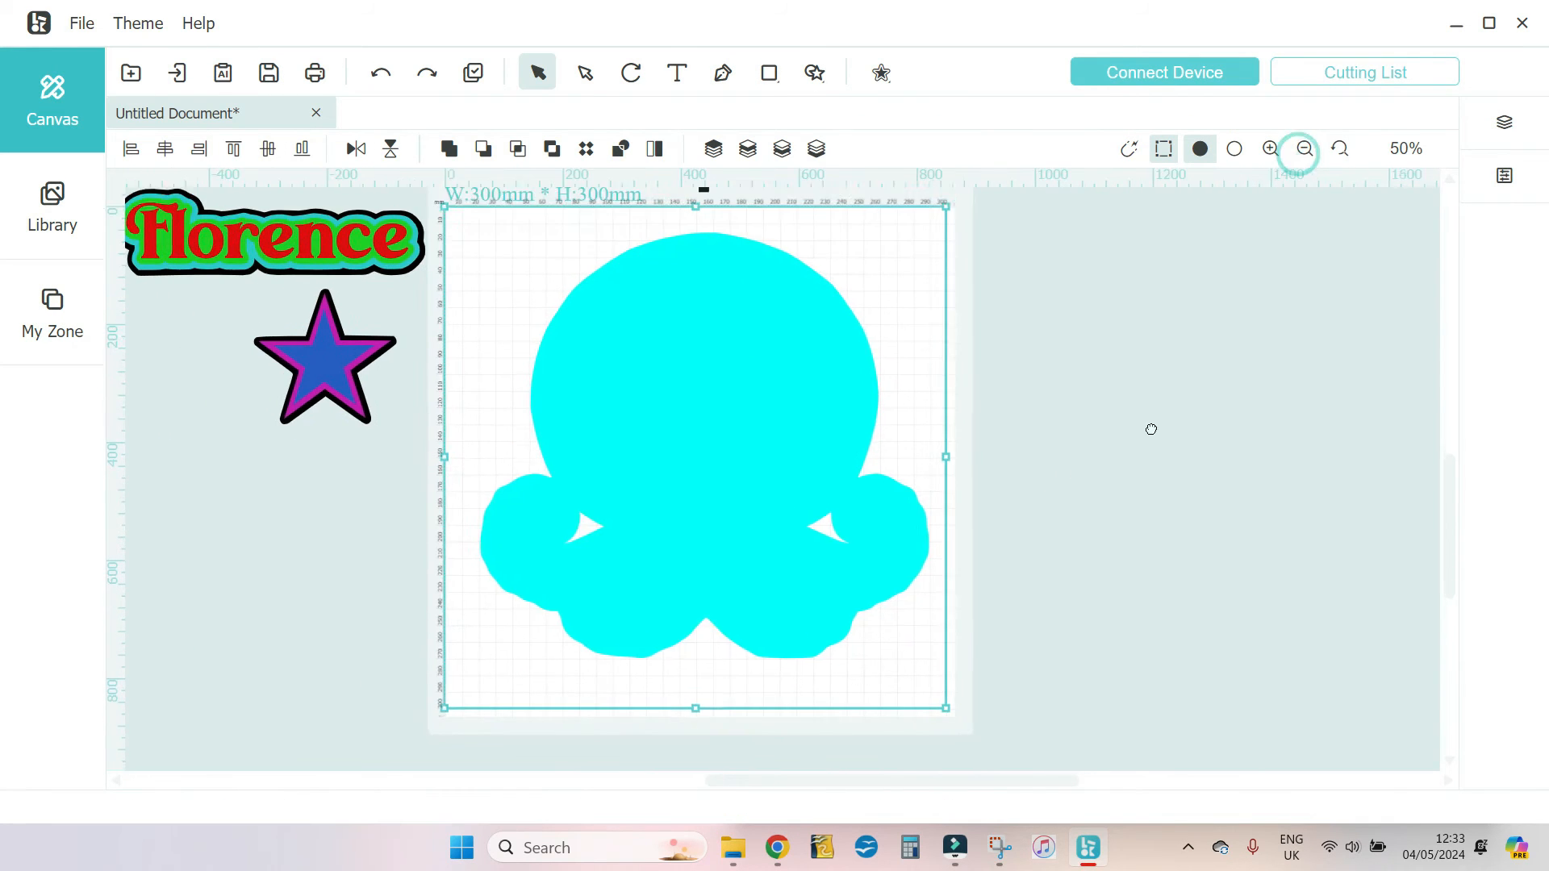
Move the octopus image into the contour's folder, directly above the cyan contour shape in the layer order
click(1271, 155)
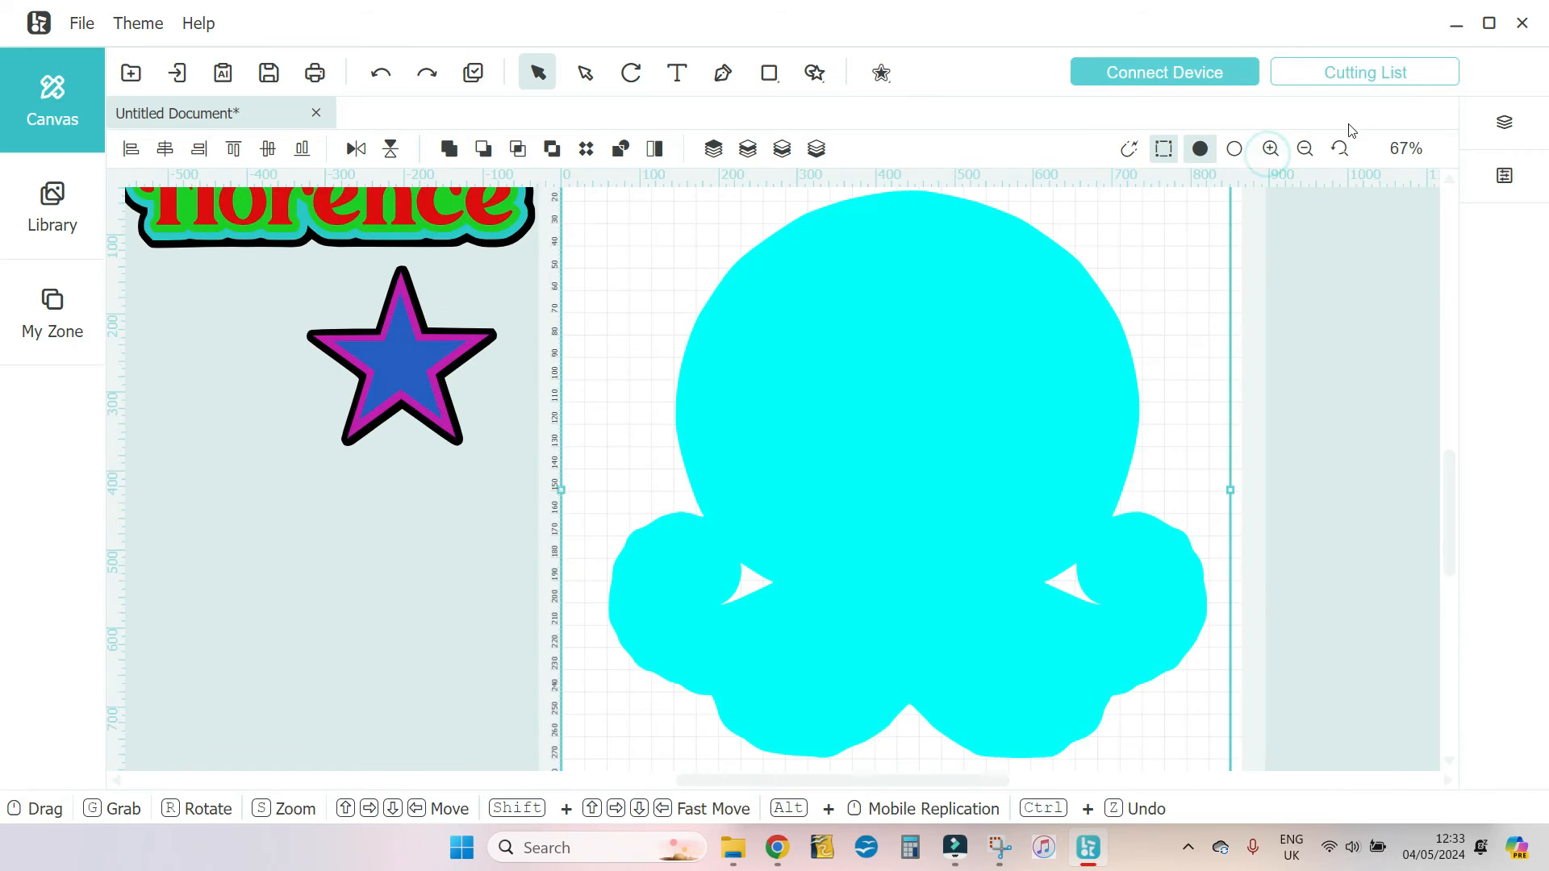
click(1304, 153)
click(1330, 433)
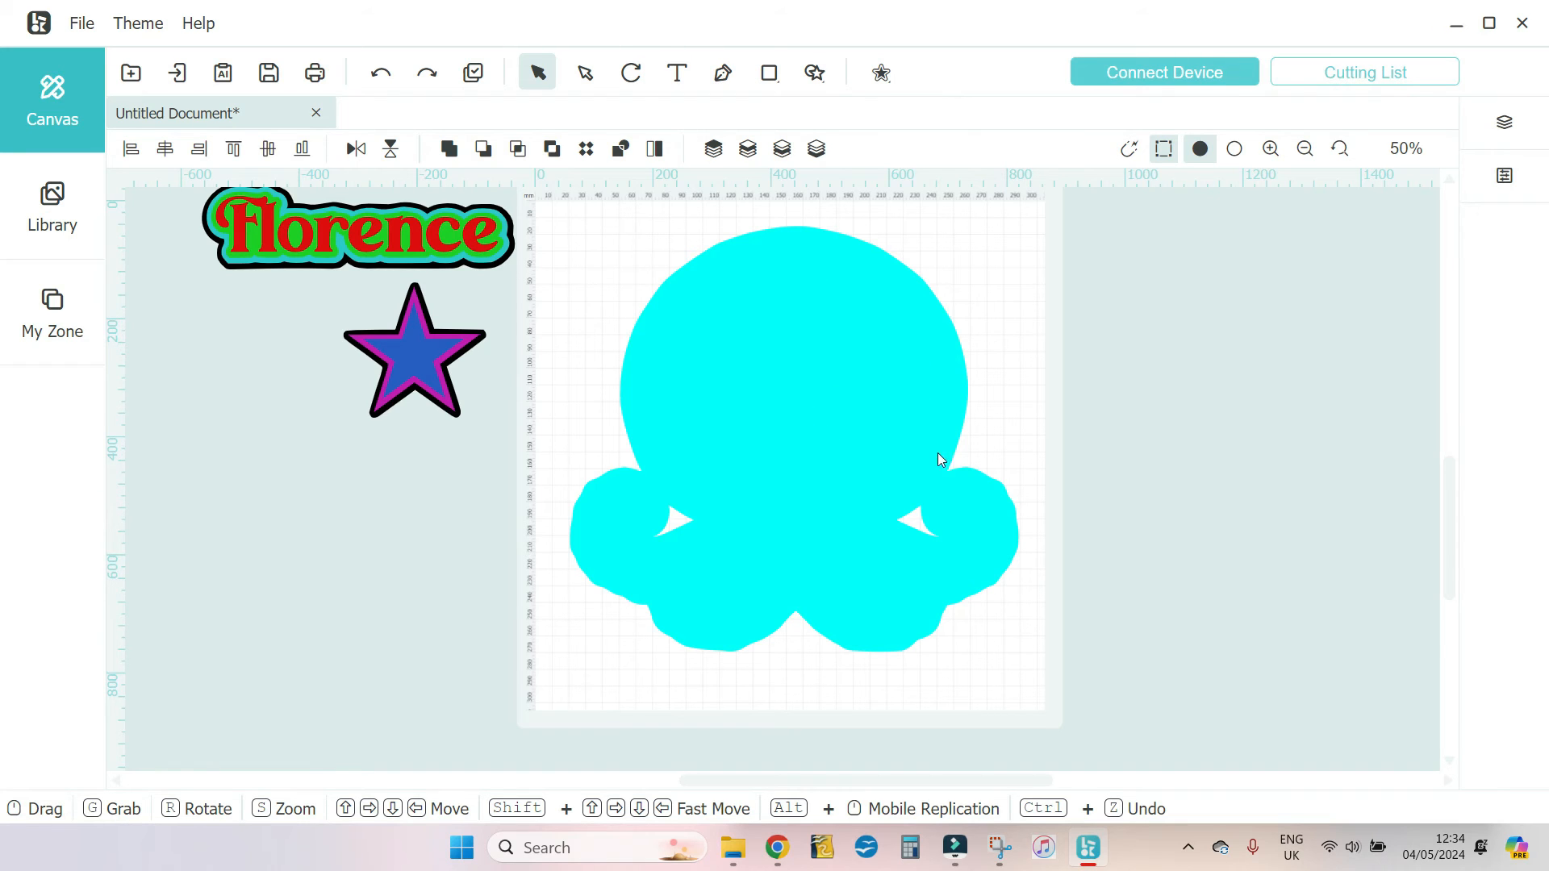
click(1505, 122)
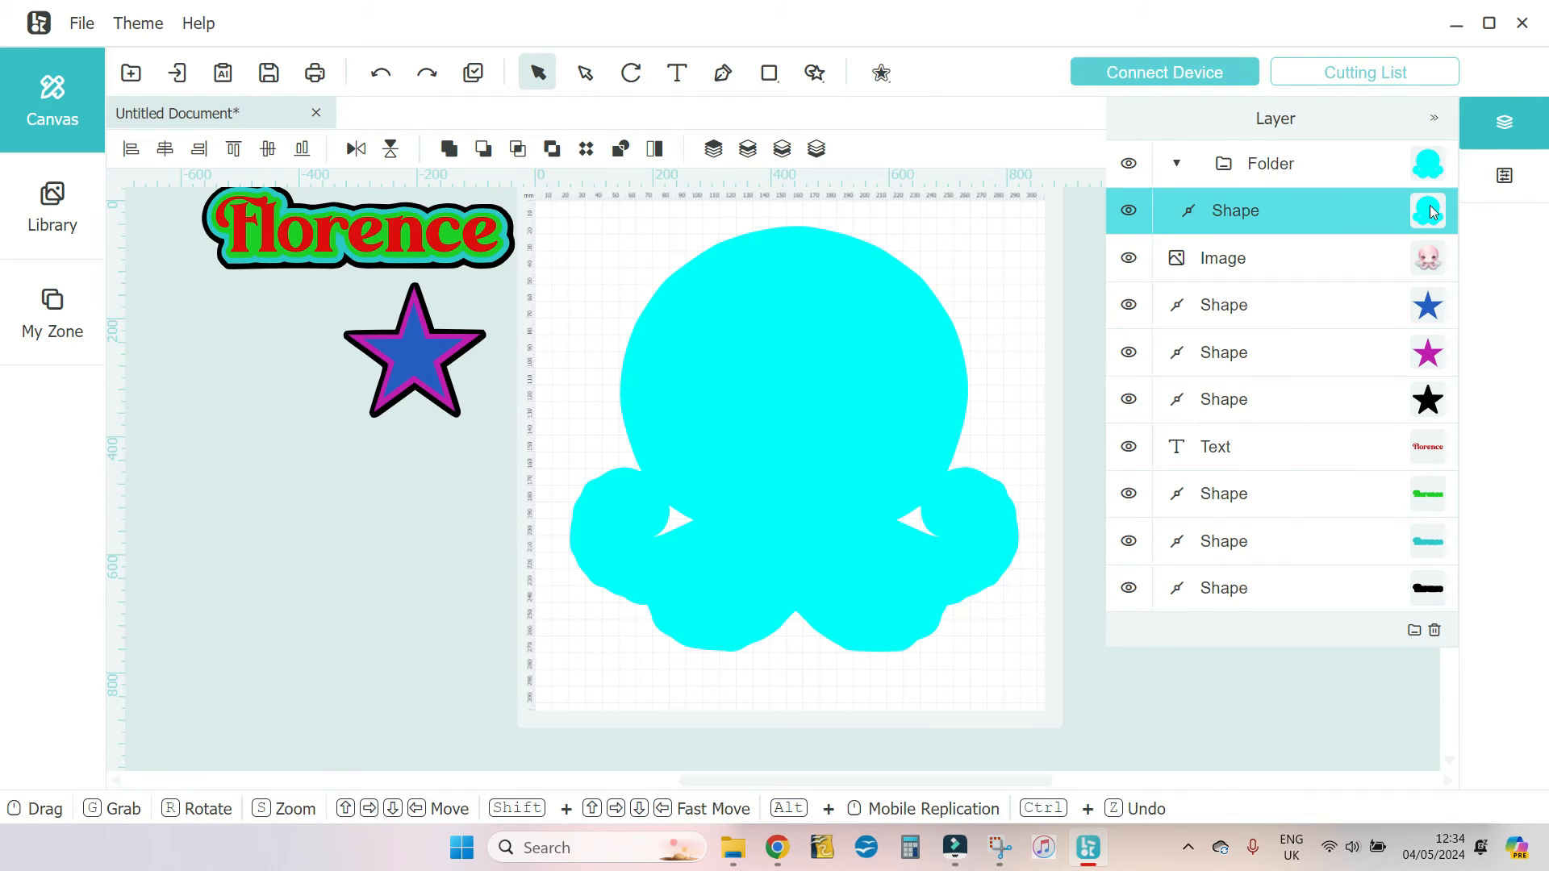
click(1343, 269)
drag(1338, 263, 1337, 201)
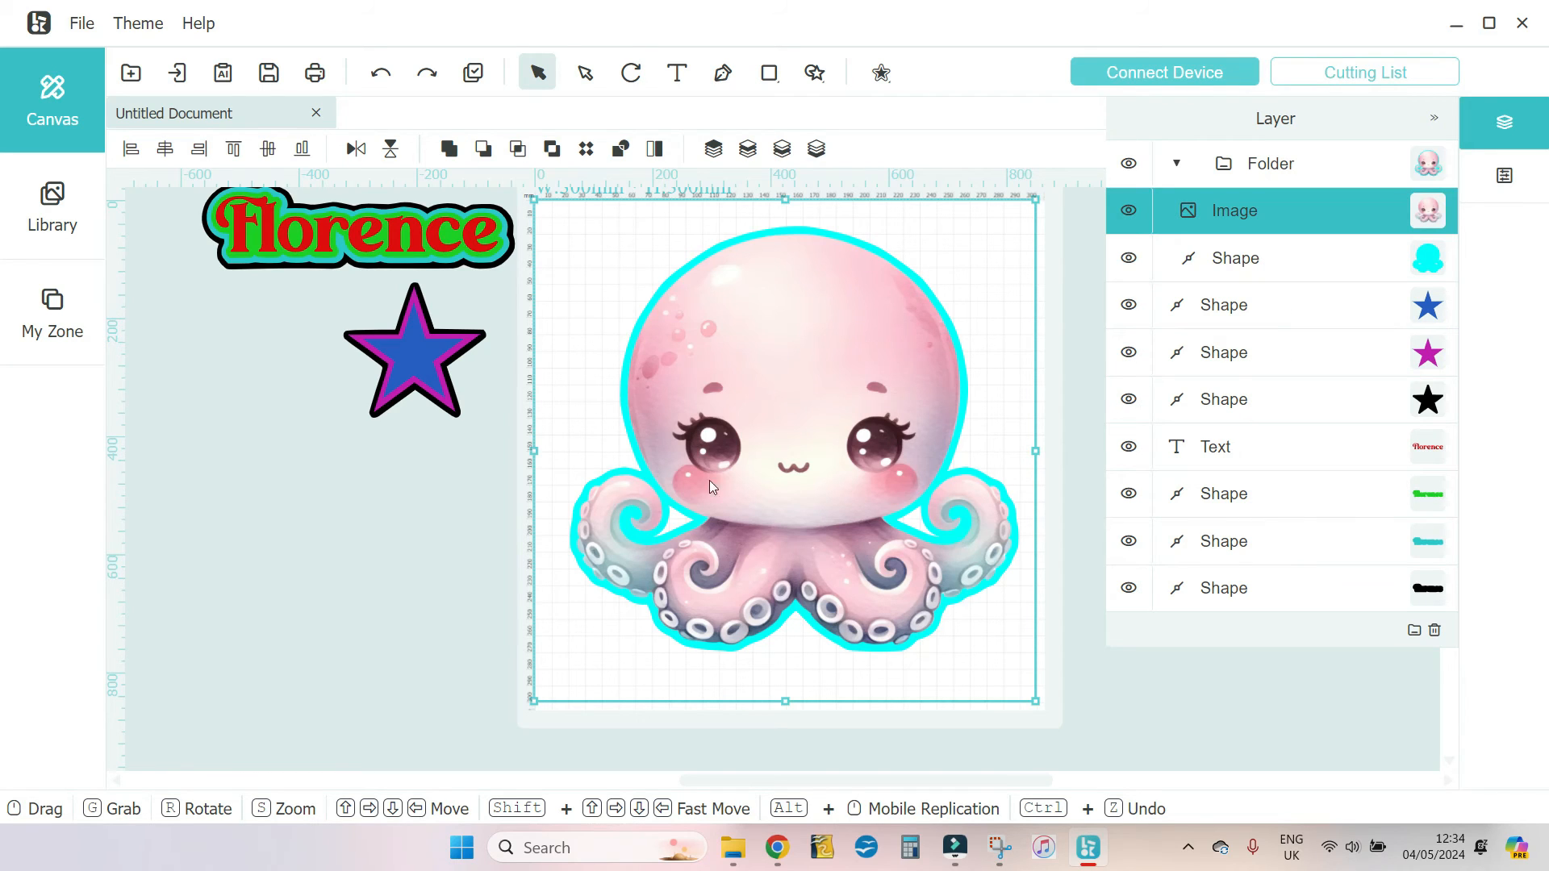
Scale the grouped octopus and cyan contour down to about half size near the mat's upper corner and deselect it
click(1422, 155)
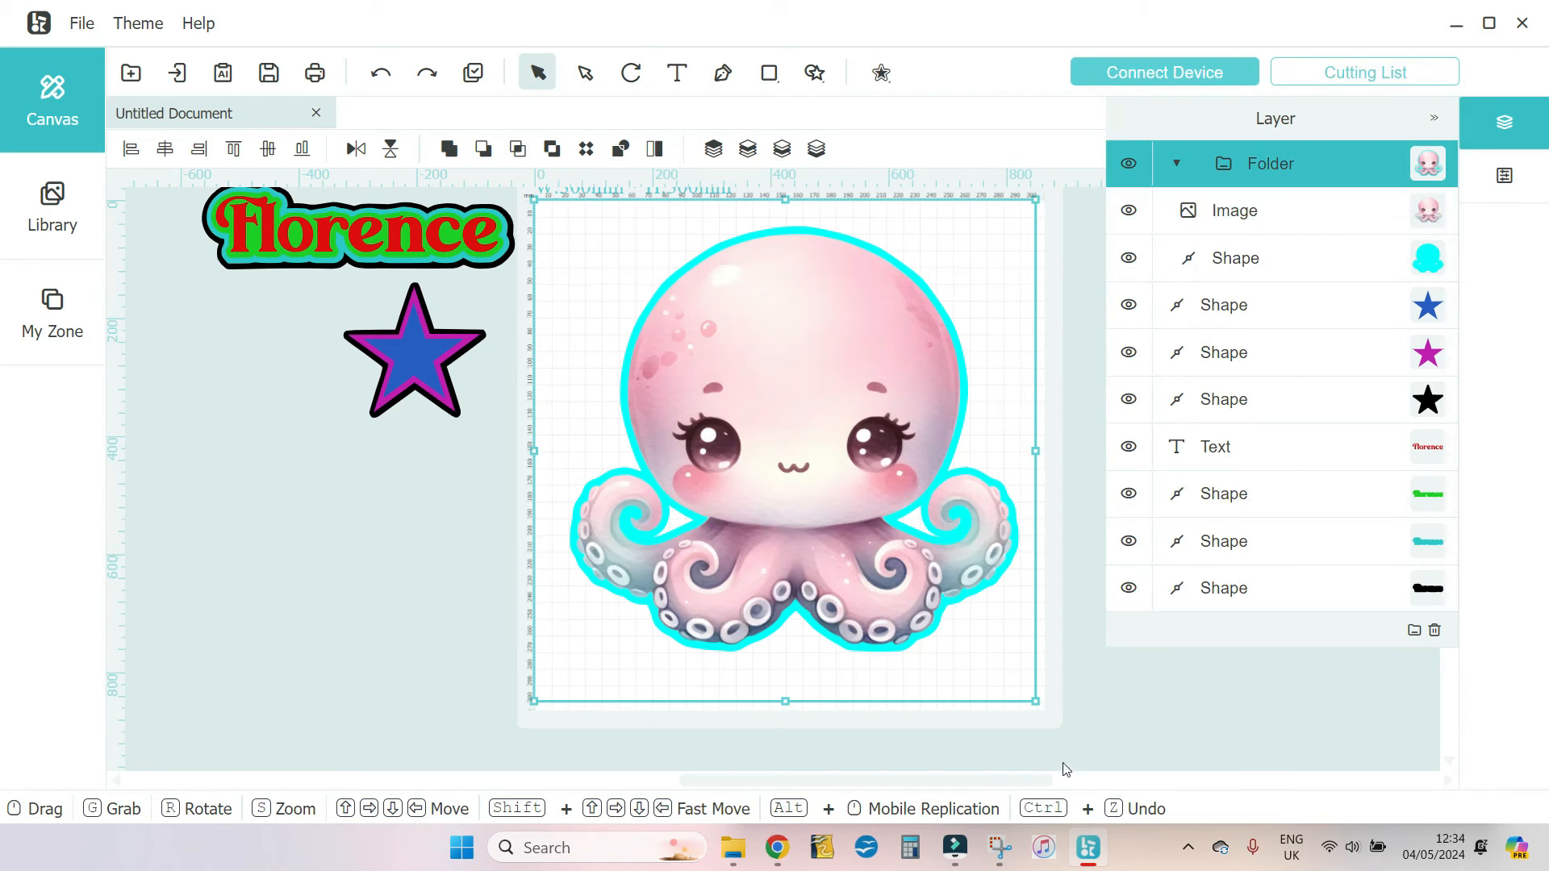
drag(1033, 699, 775, 439)
click(868, 436)
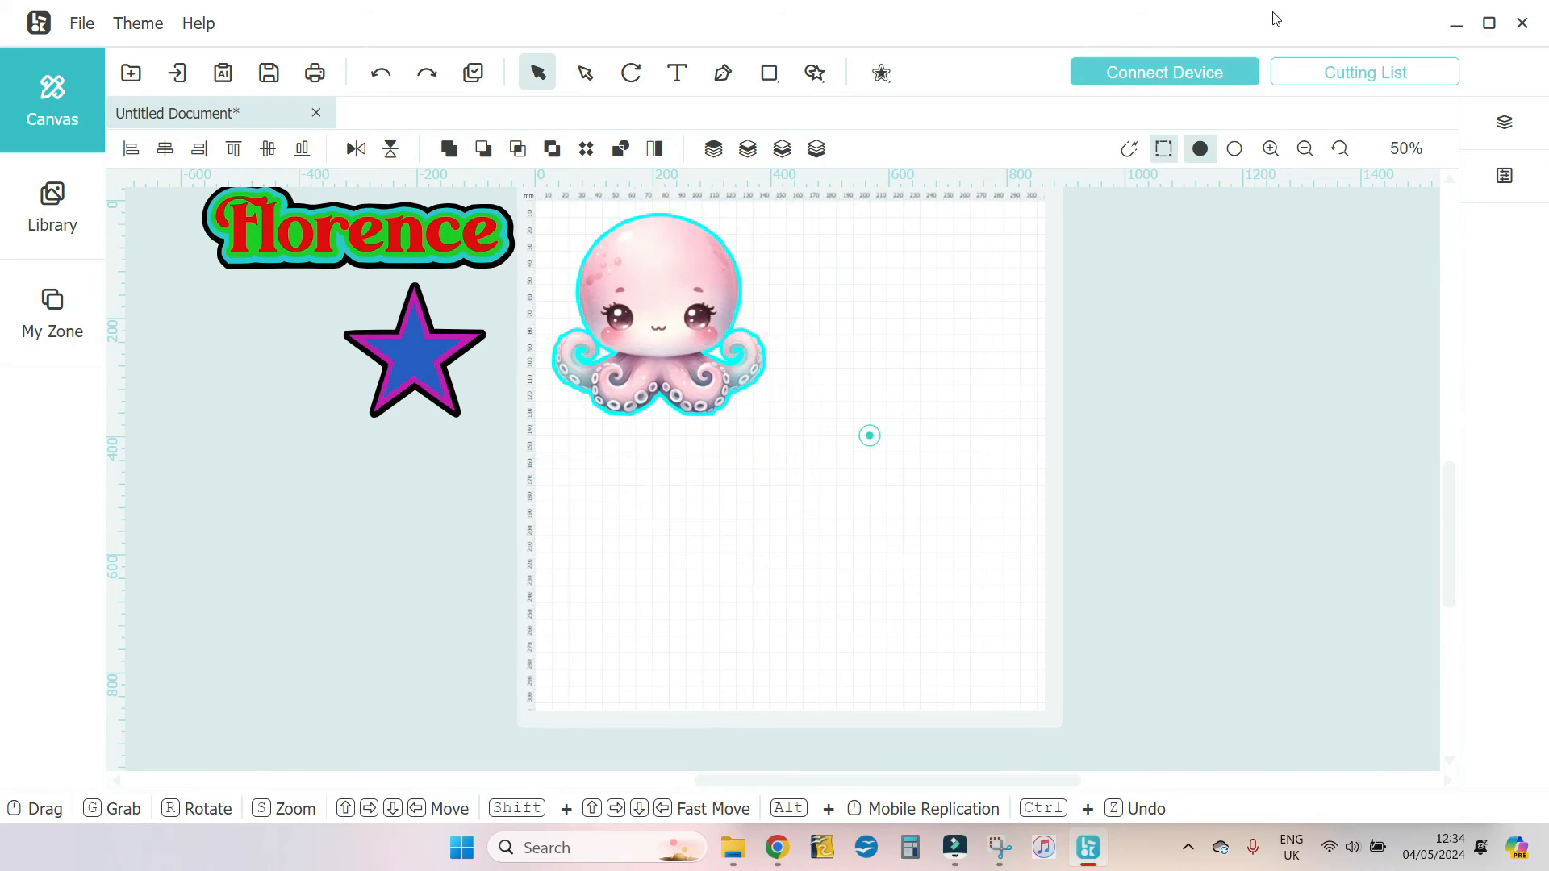
click(1272, 149)
drag(1359, 377, 1203, 495)
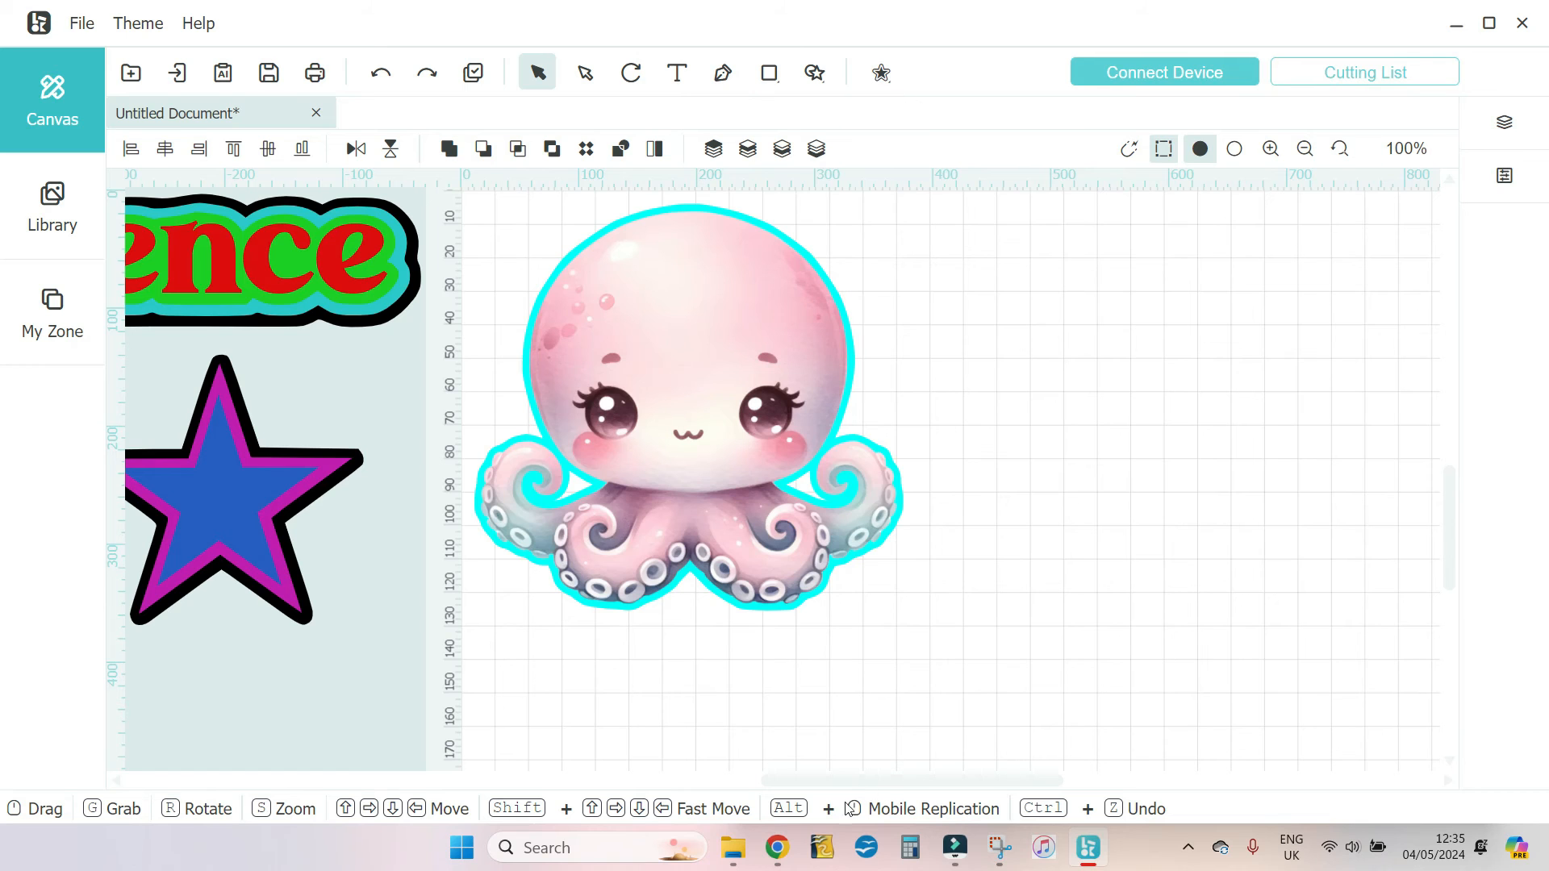
Switch to File Explorer and bring the pink octopus image onto the canvas a second time
mouse_move(732, 847)
click(693, 726)
drag(1412, 542, 643, 623)
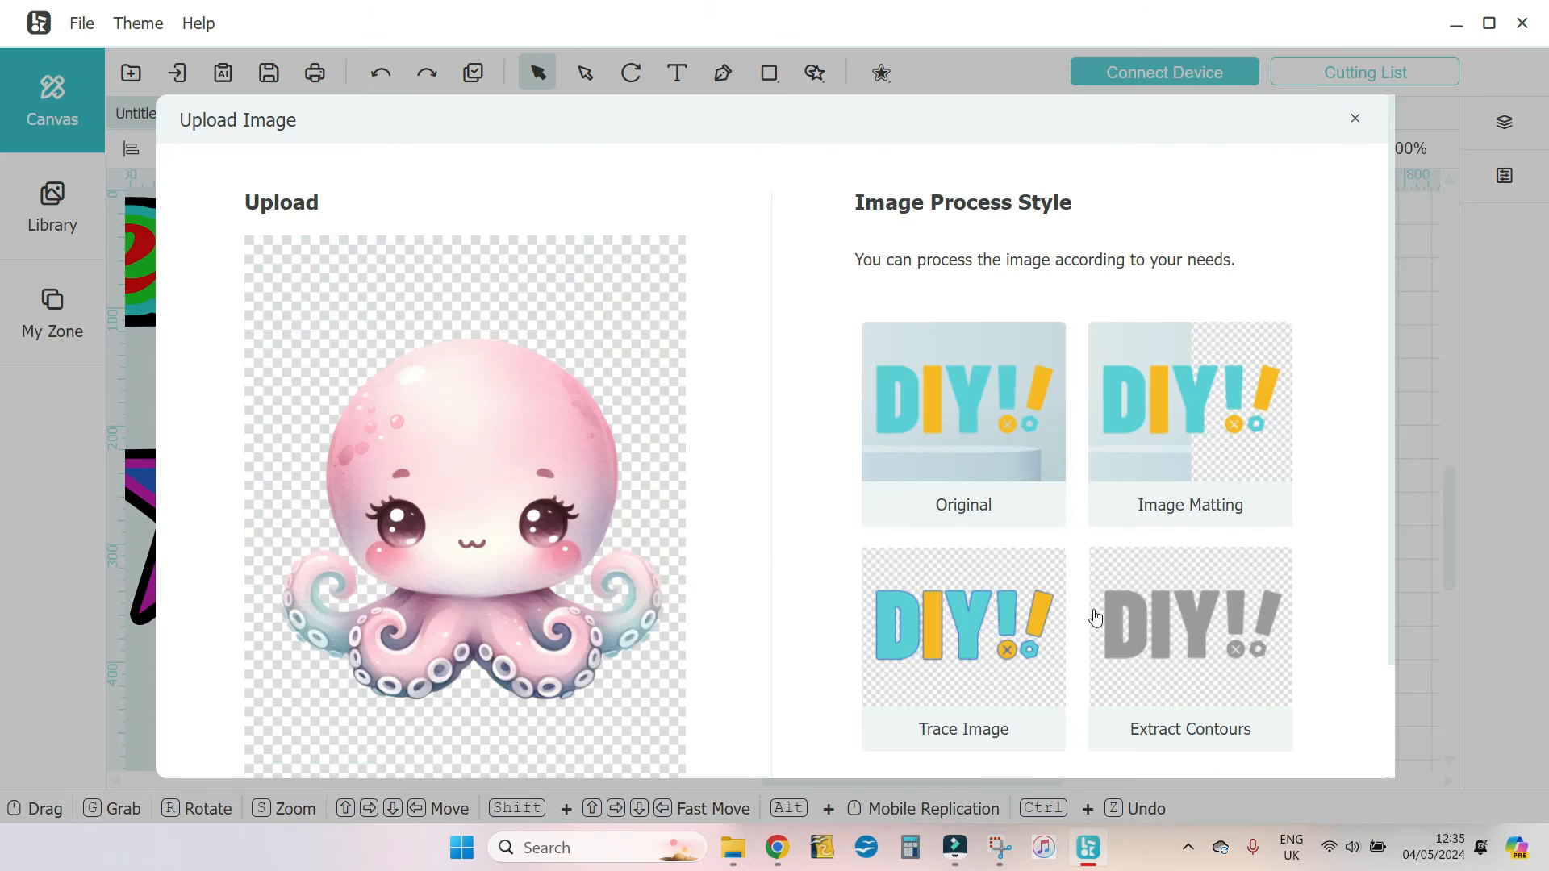
Process the second octopus with Extract Contours, shrink its outline offset to fit tightly against the artwork, and import it
click(1230, 666)
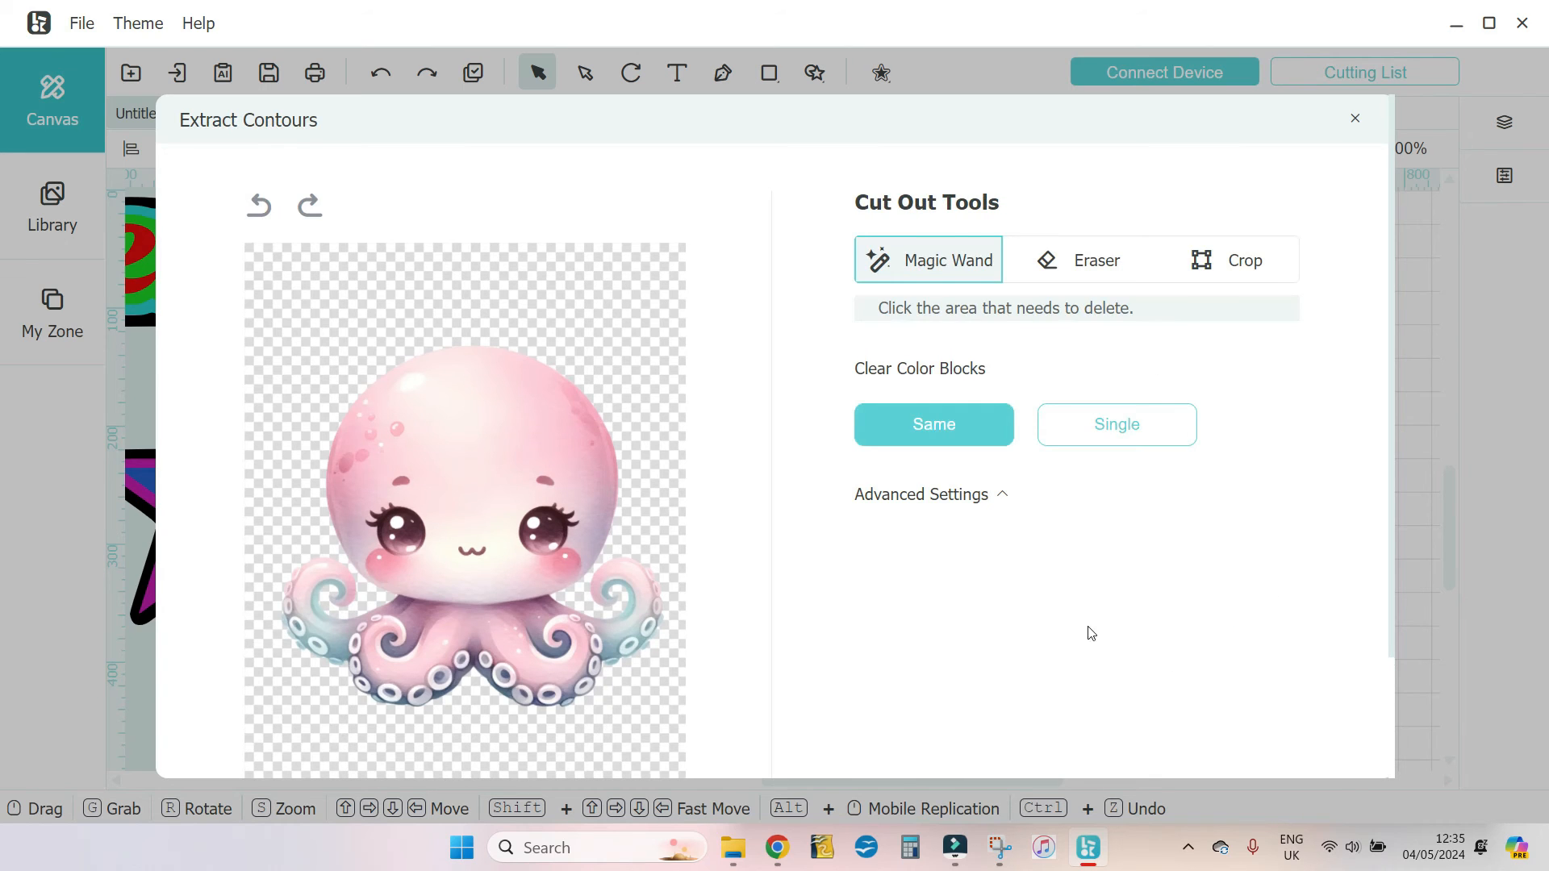
scroll(1081, 621, down, 2)
click(987, 704)
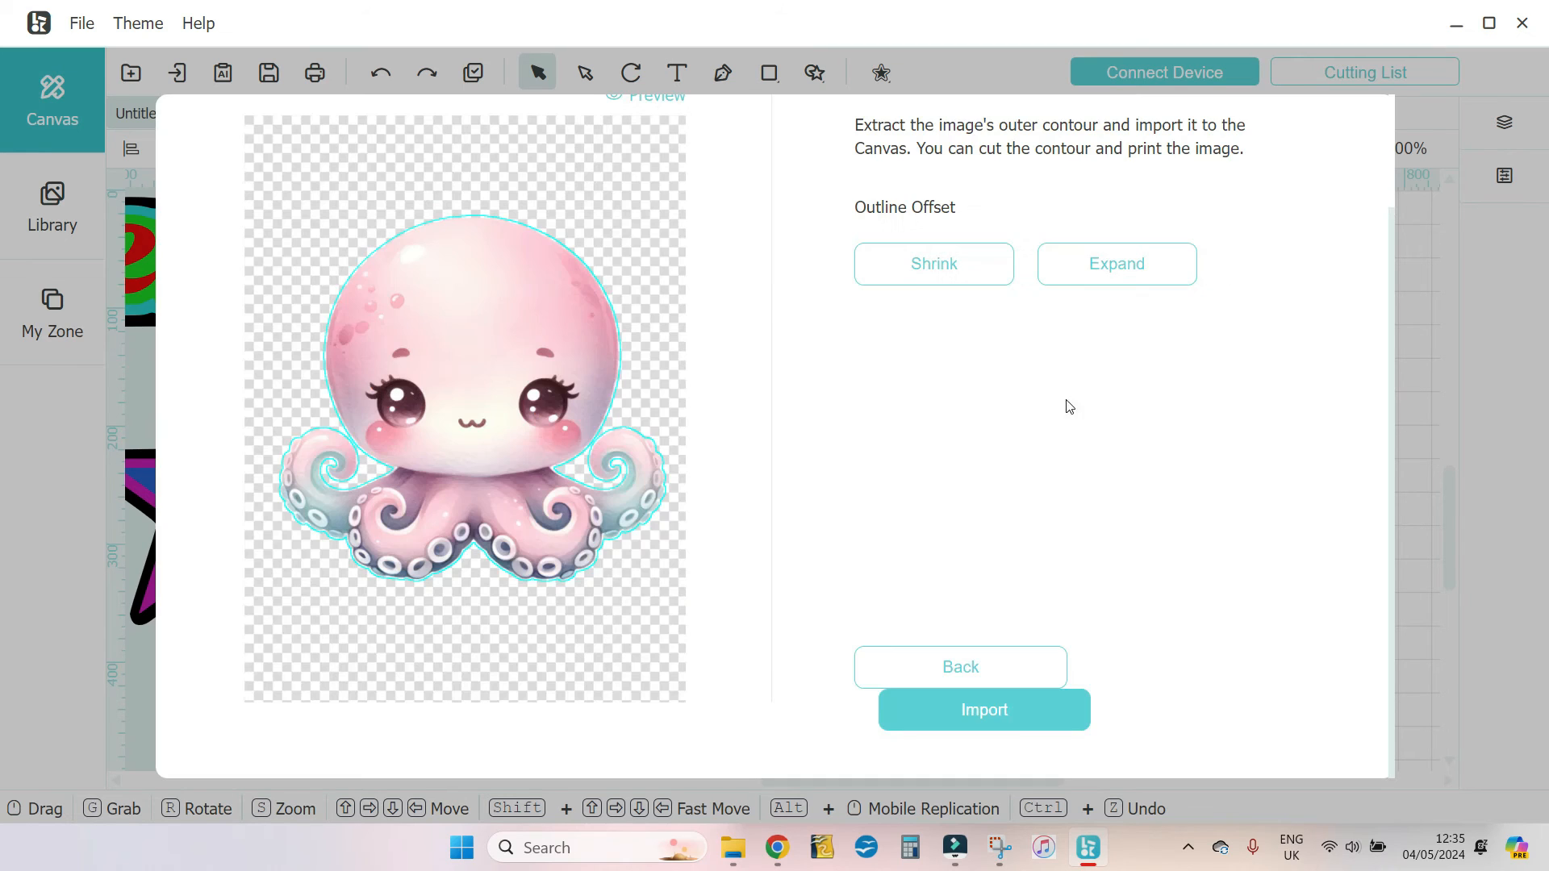
click(907, 275)
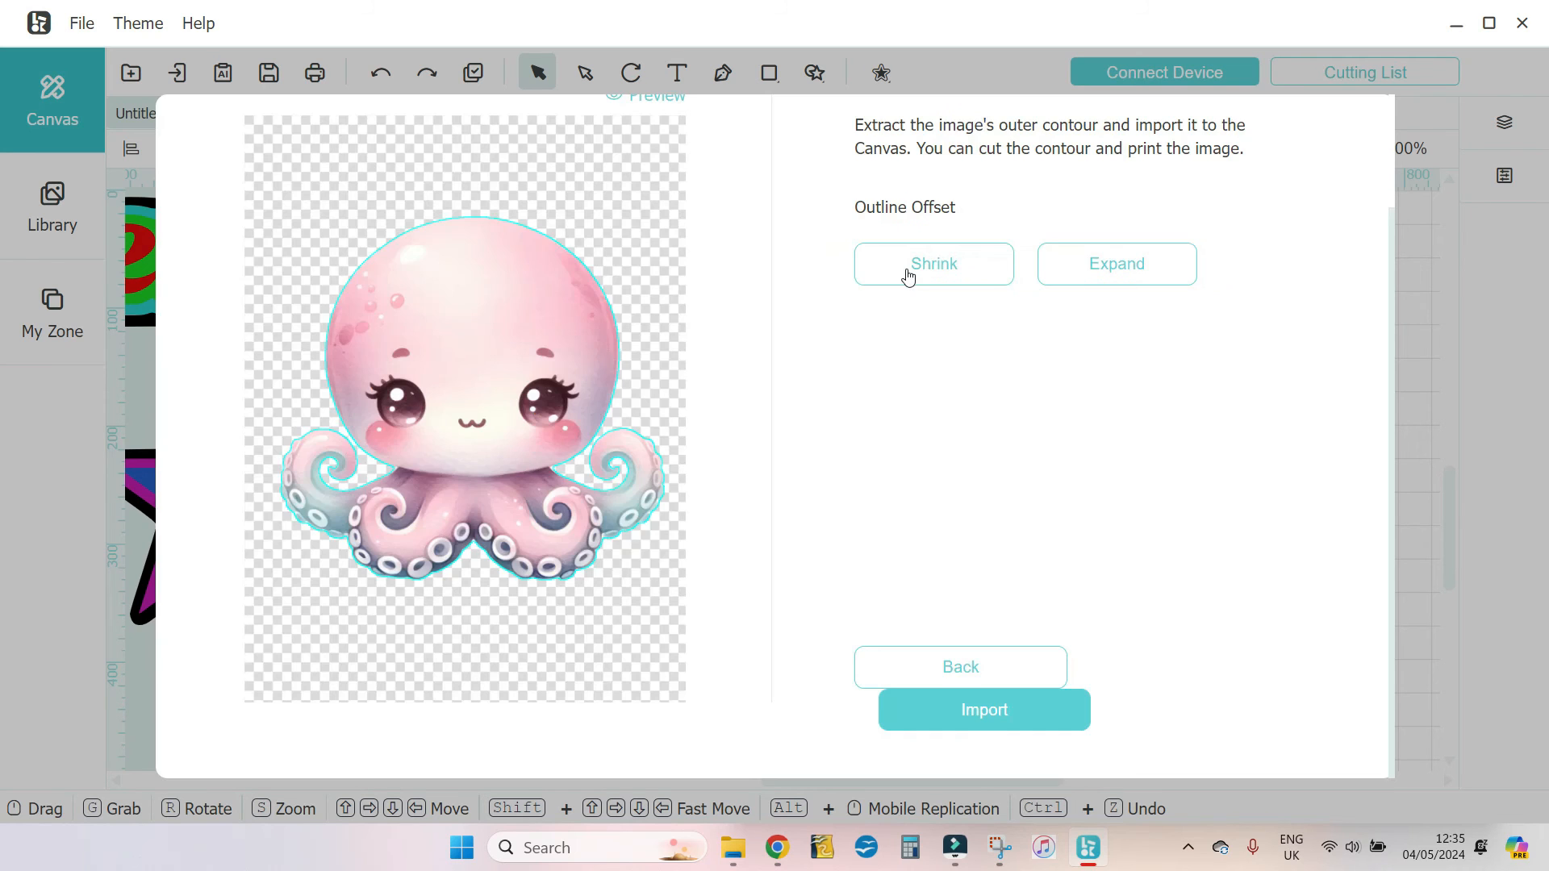
click(907, 268)
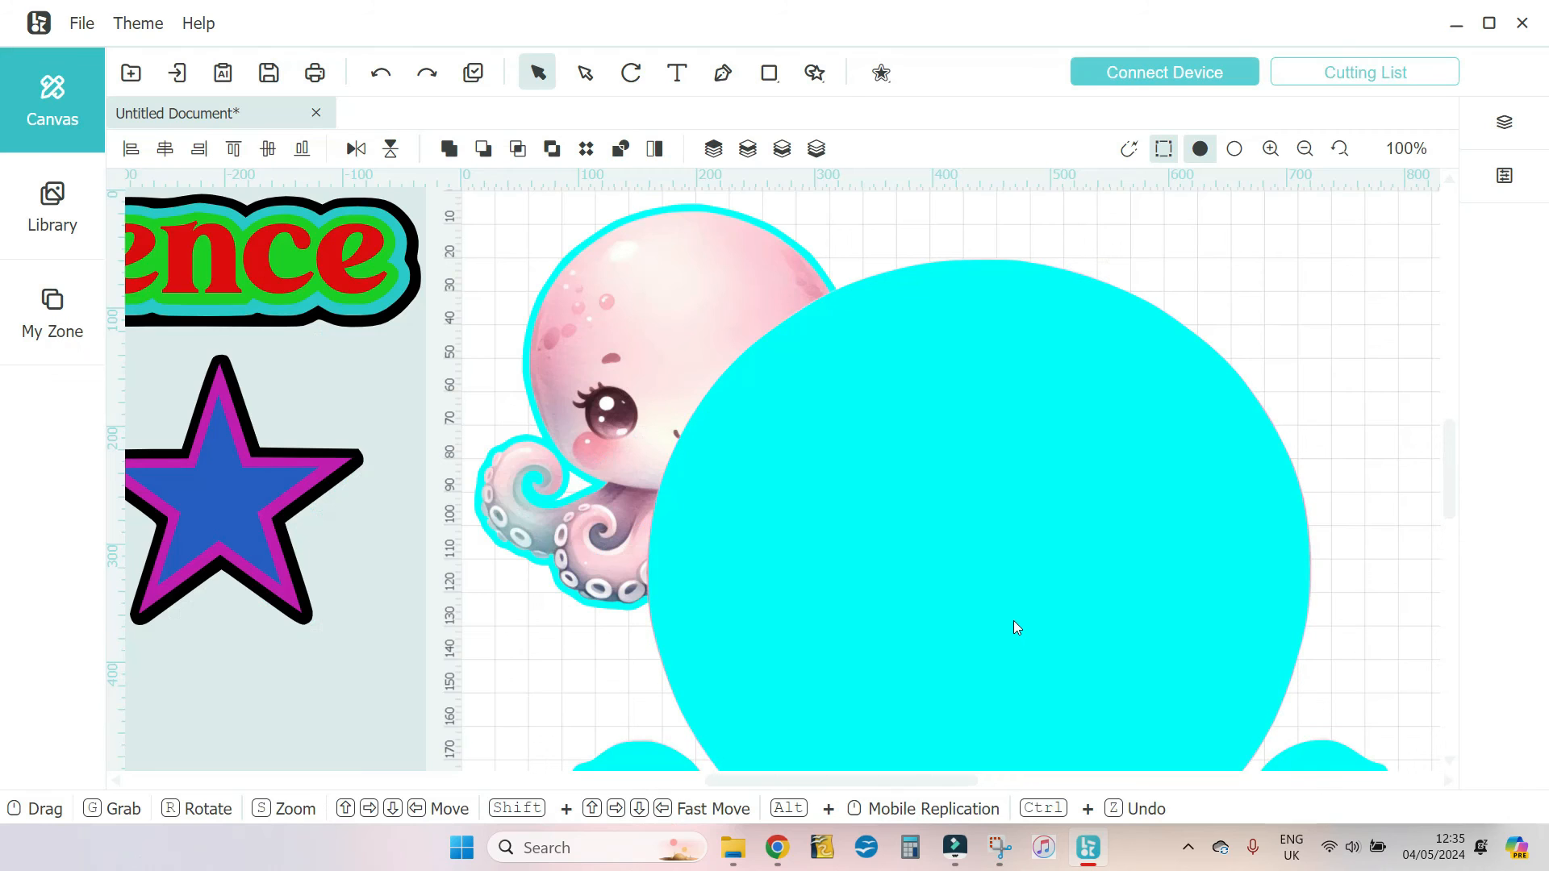
Move the new octopus image into the topmost folder, directly above its cyan contour shape
click(1504, 121)
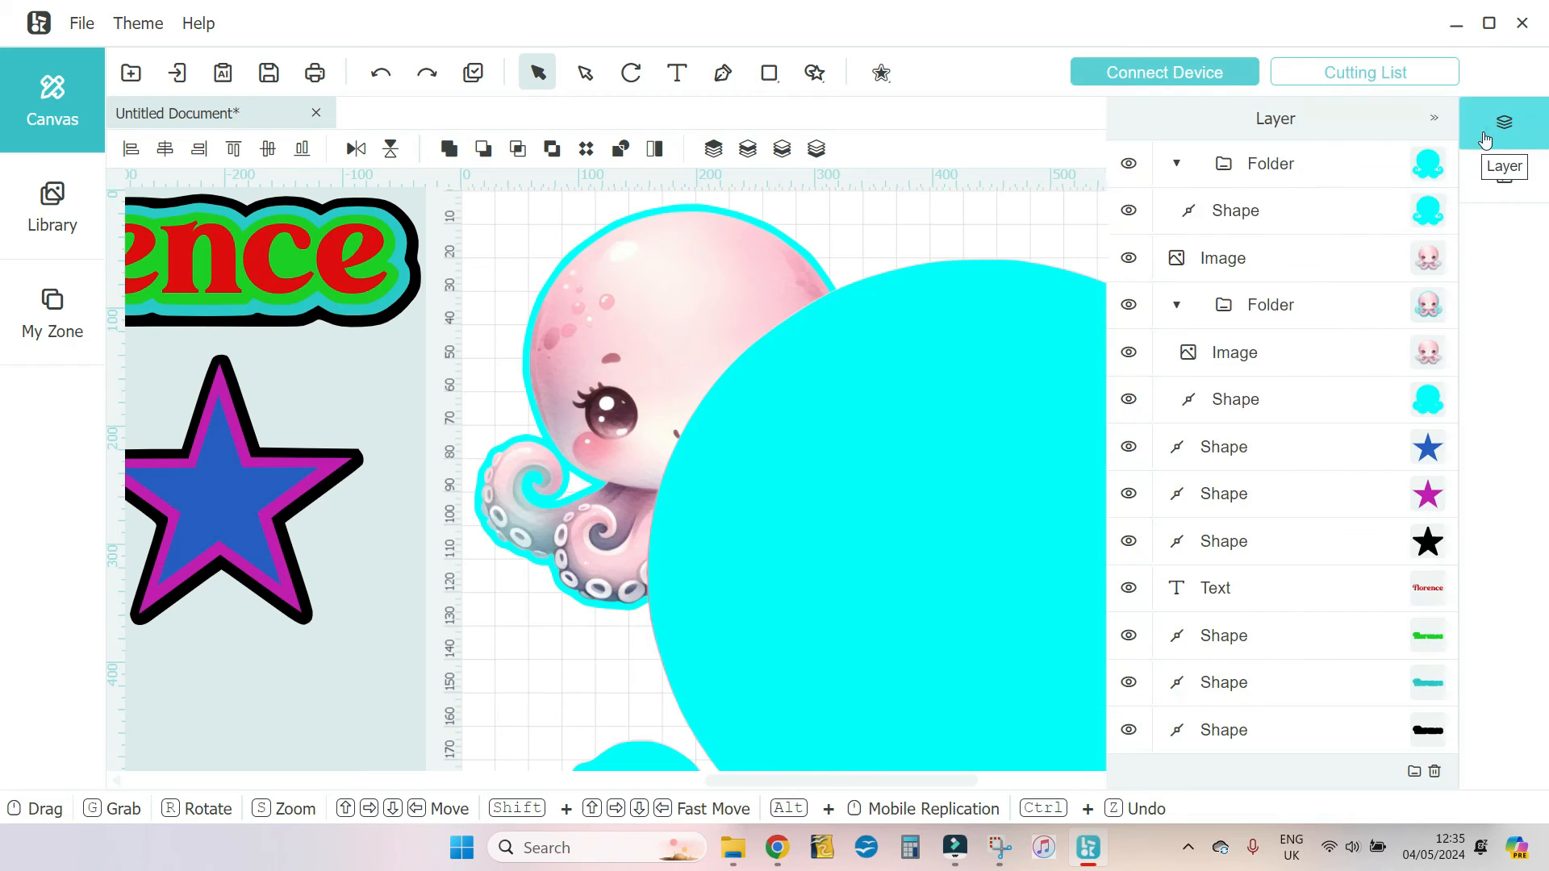
click(1288, 166)
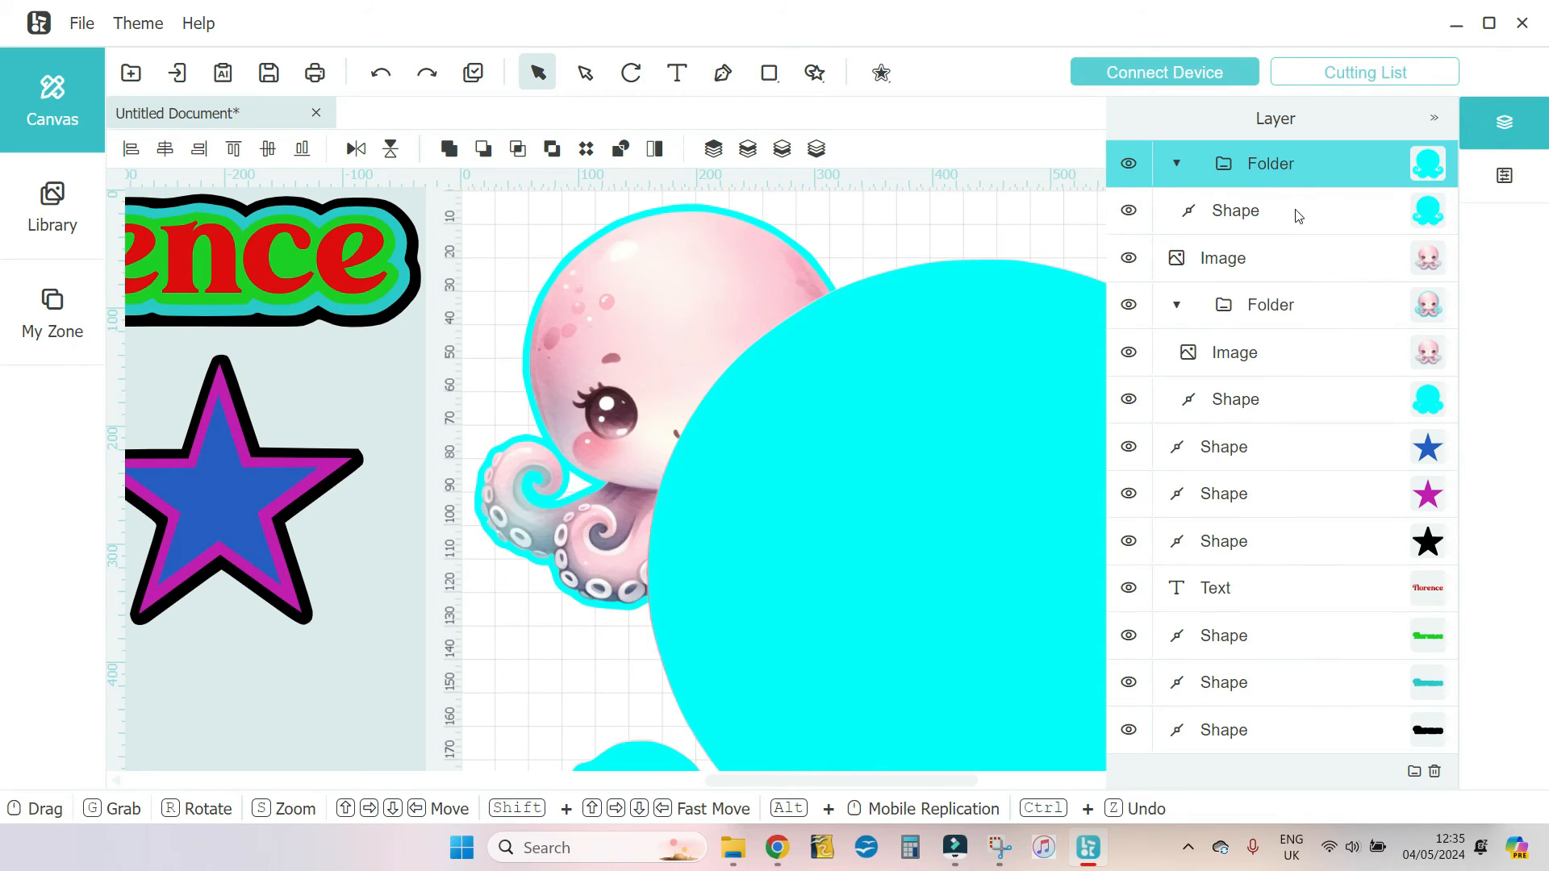
click(1302, 263)
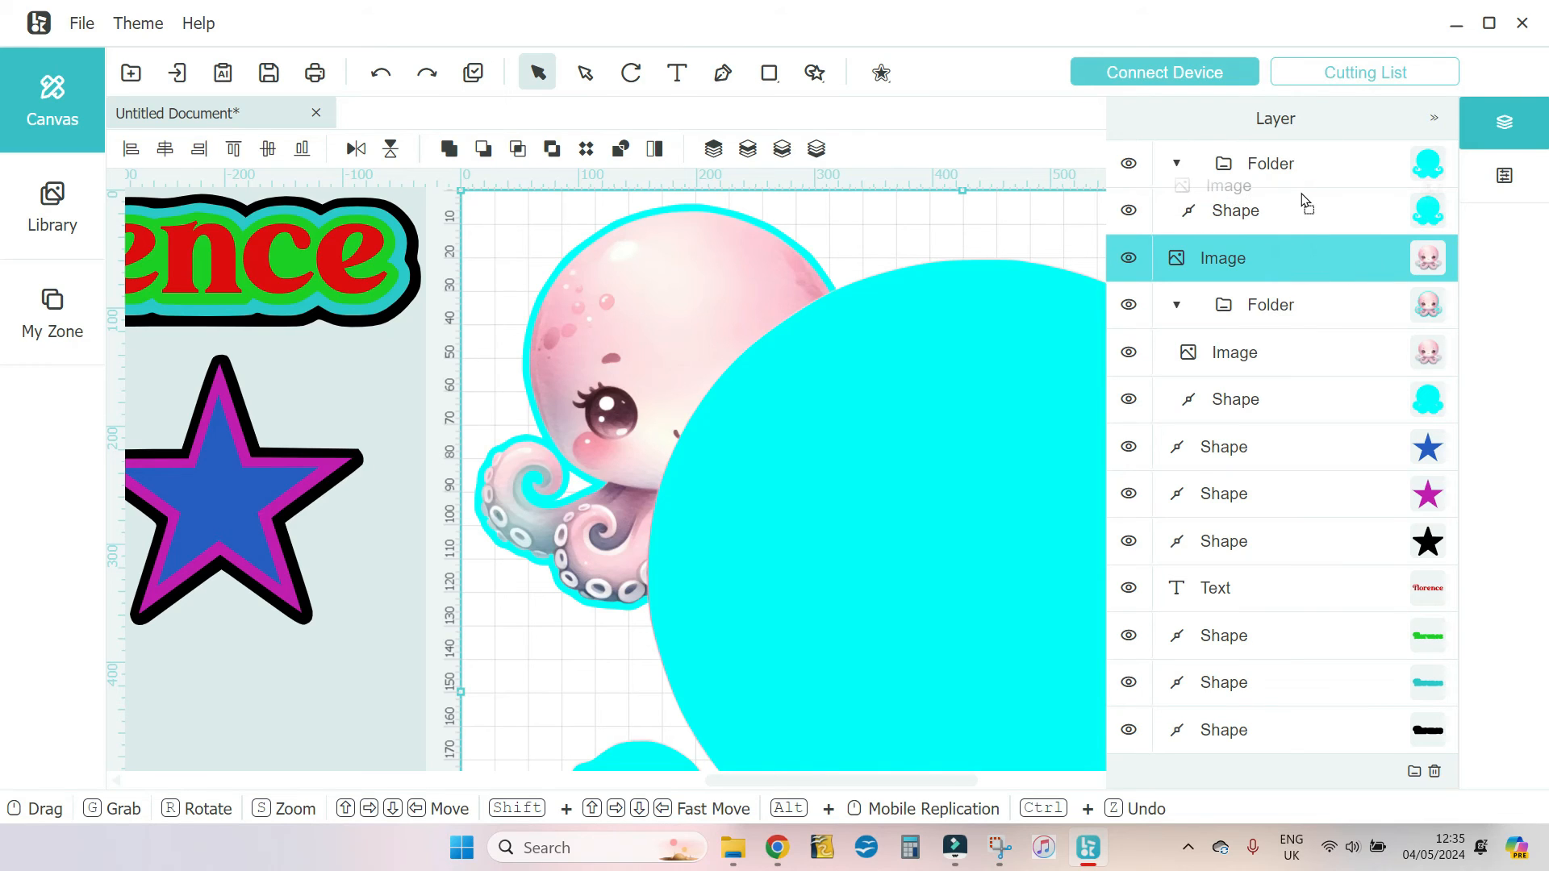
drag(1302, 263, 1300, 192)
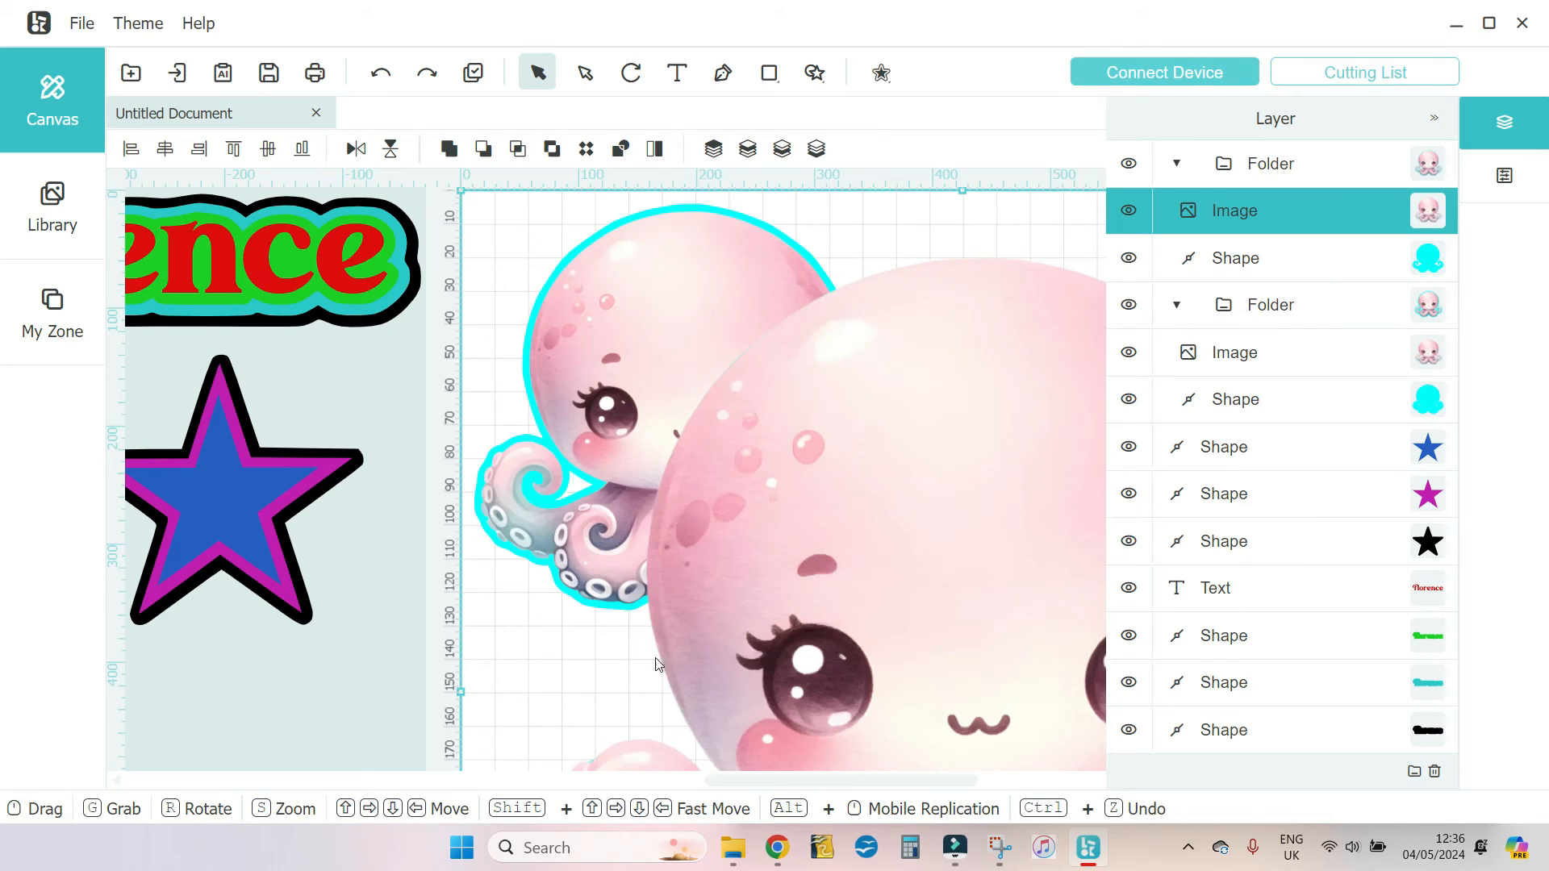
Scale the second octopus group down to 91 mm by 91 mm and place it beside the first octopus with clear space between
click(1342, 167)
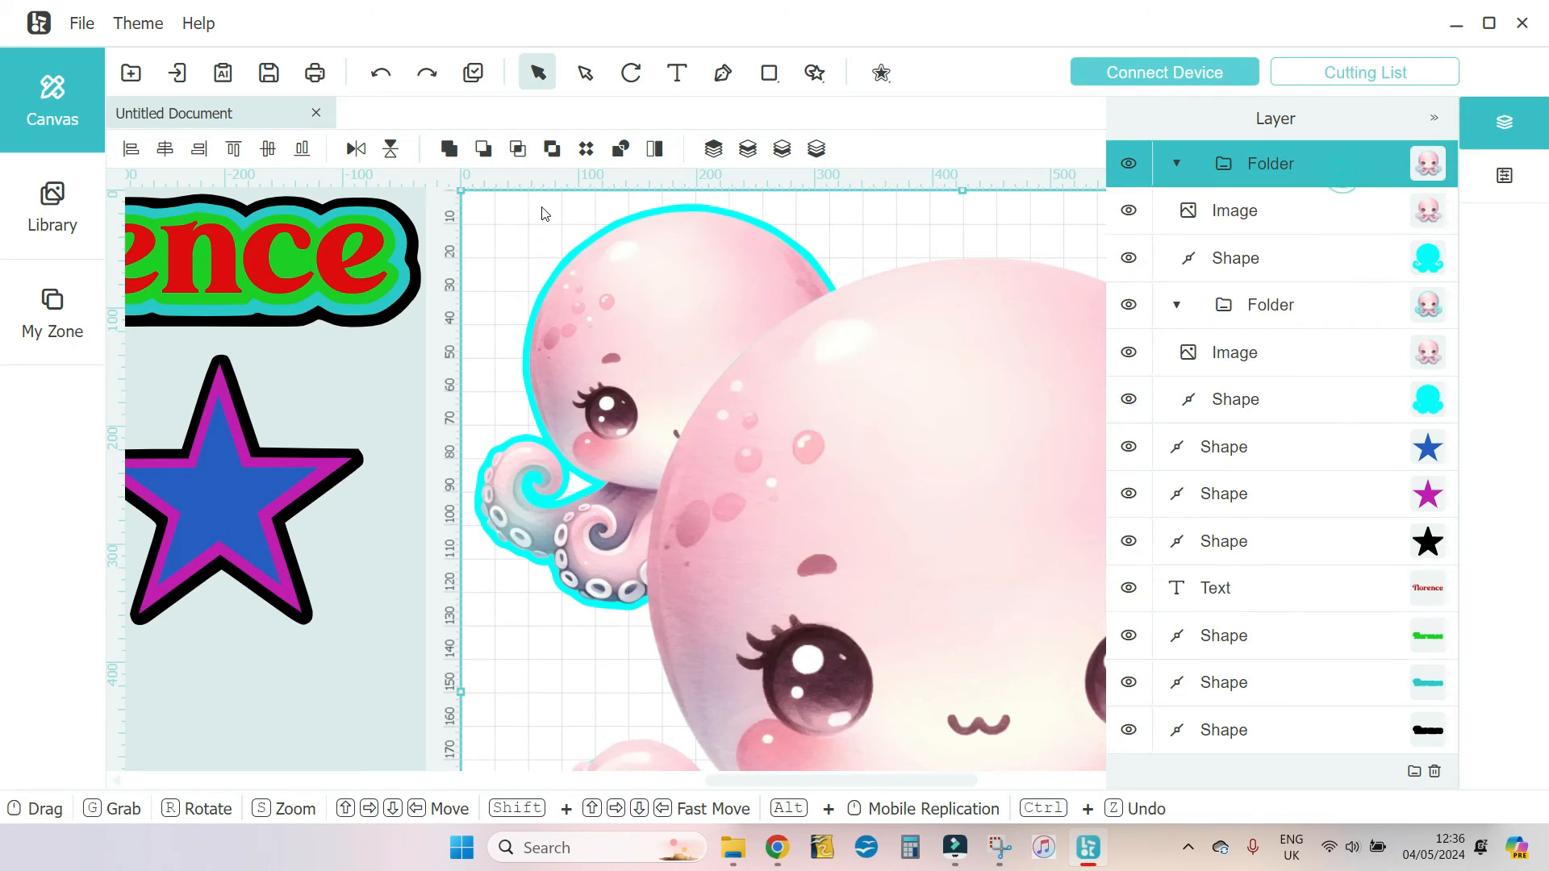
drag(464, 196, 977, 662)
drag(1090, 761, 671, 349)
drag(497, 243, 741, 481)
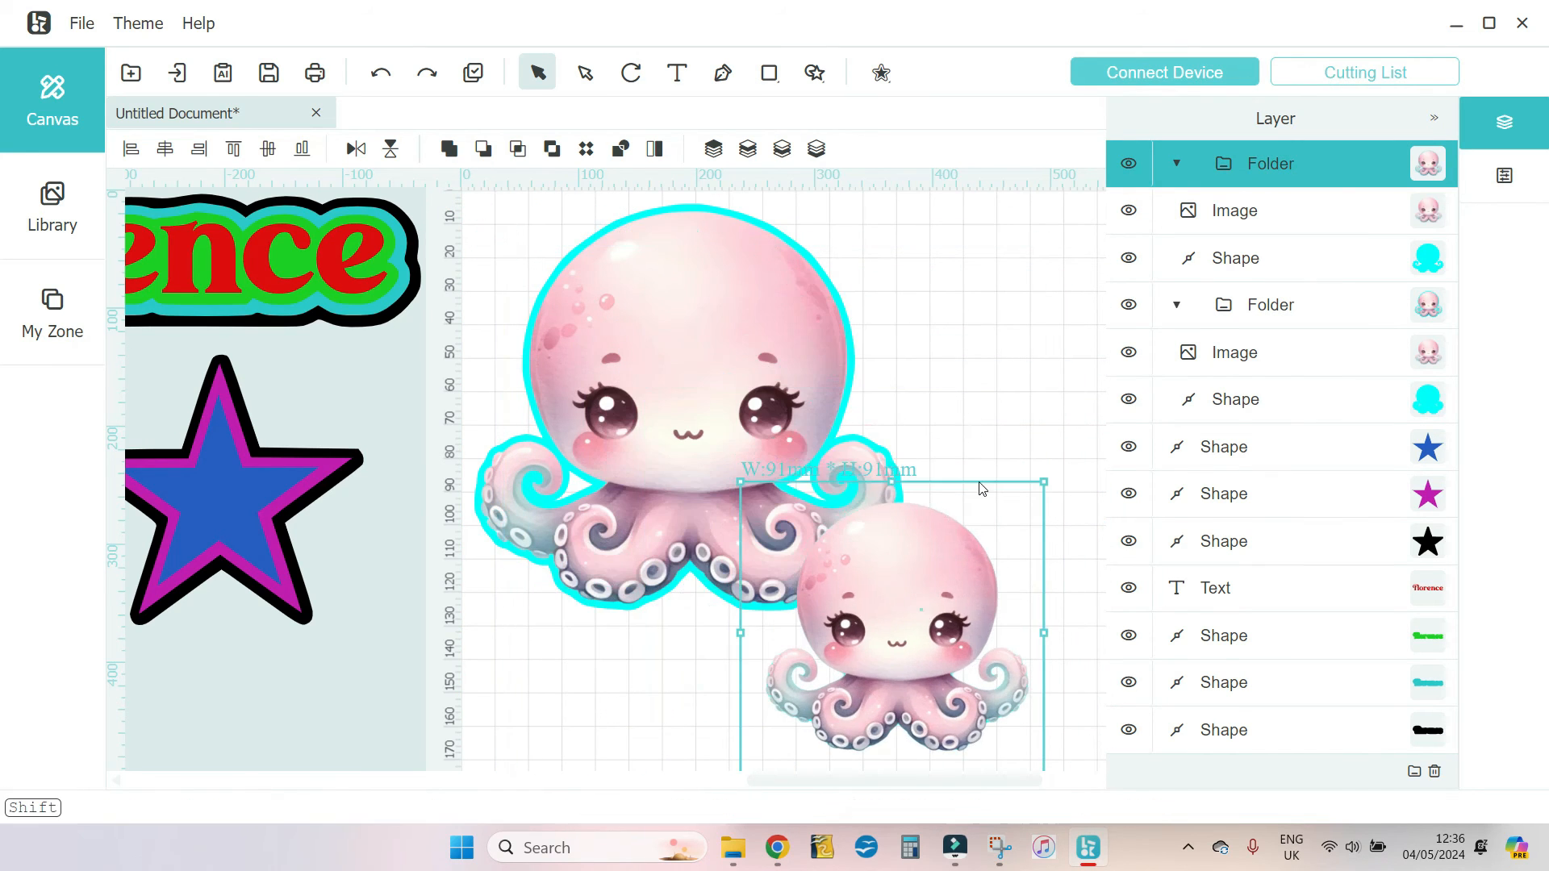
drag(922, 610, 989, 376)
drag(994, 708, 600, 698)
drag(582, 374, 832, 345)
Ungroup the smaller octopus and add a 6 mm offset with round corners around its contour shape
right_click(865, 329)
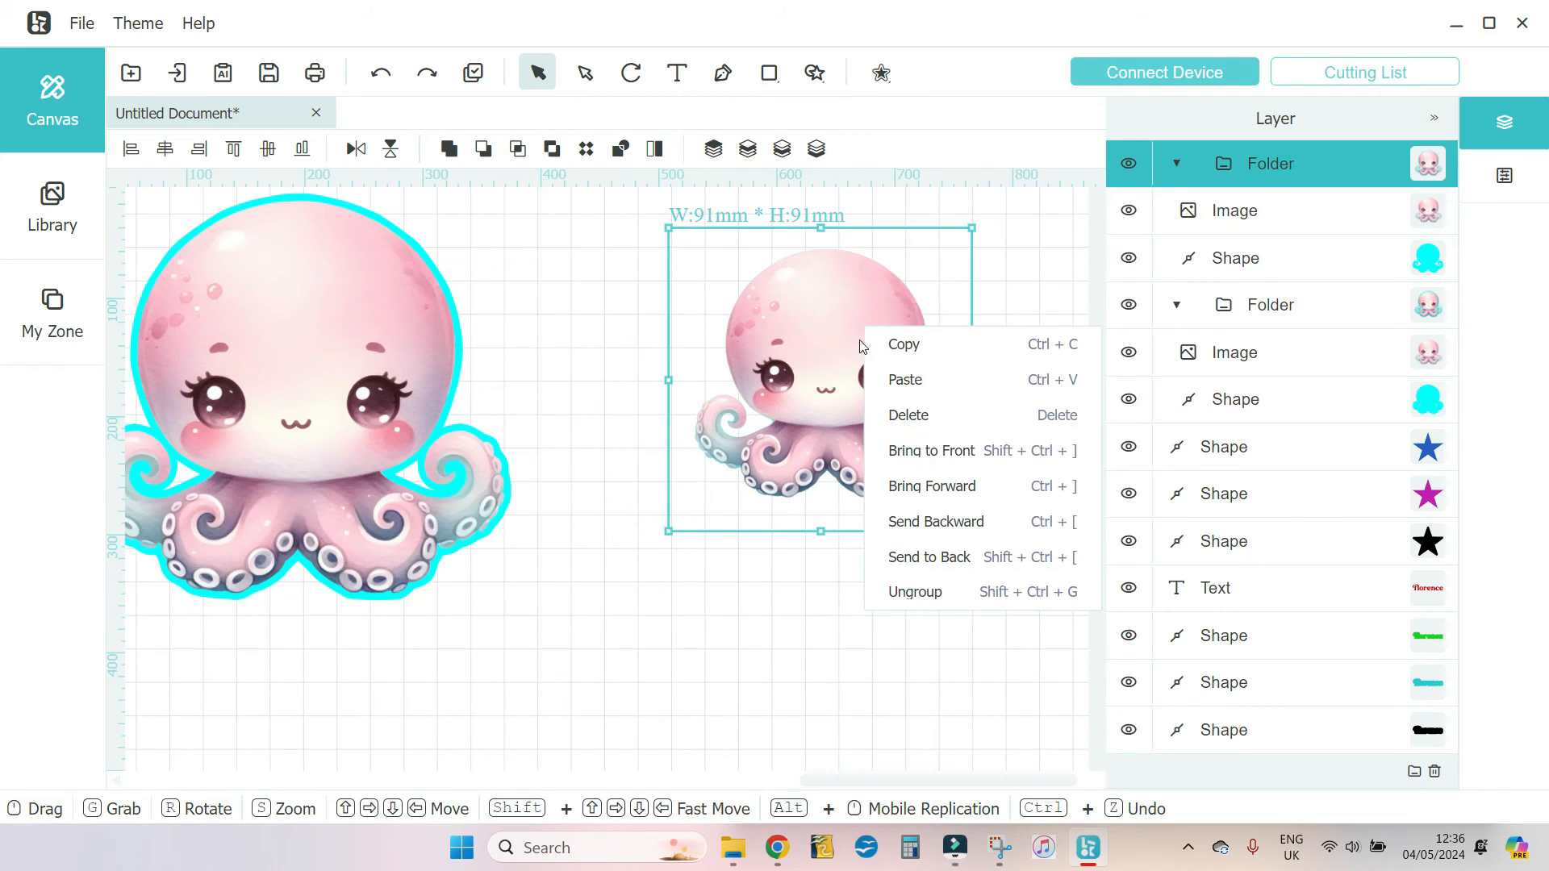
click(934, 607)
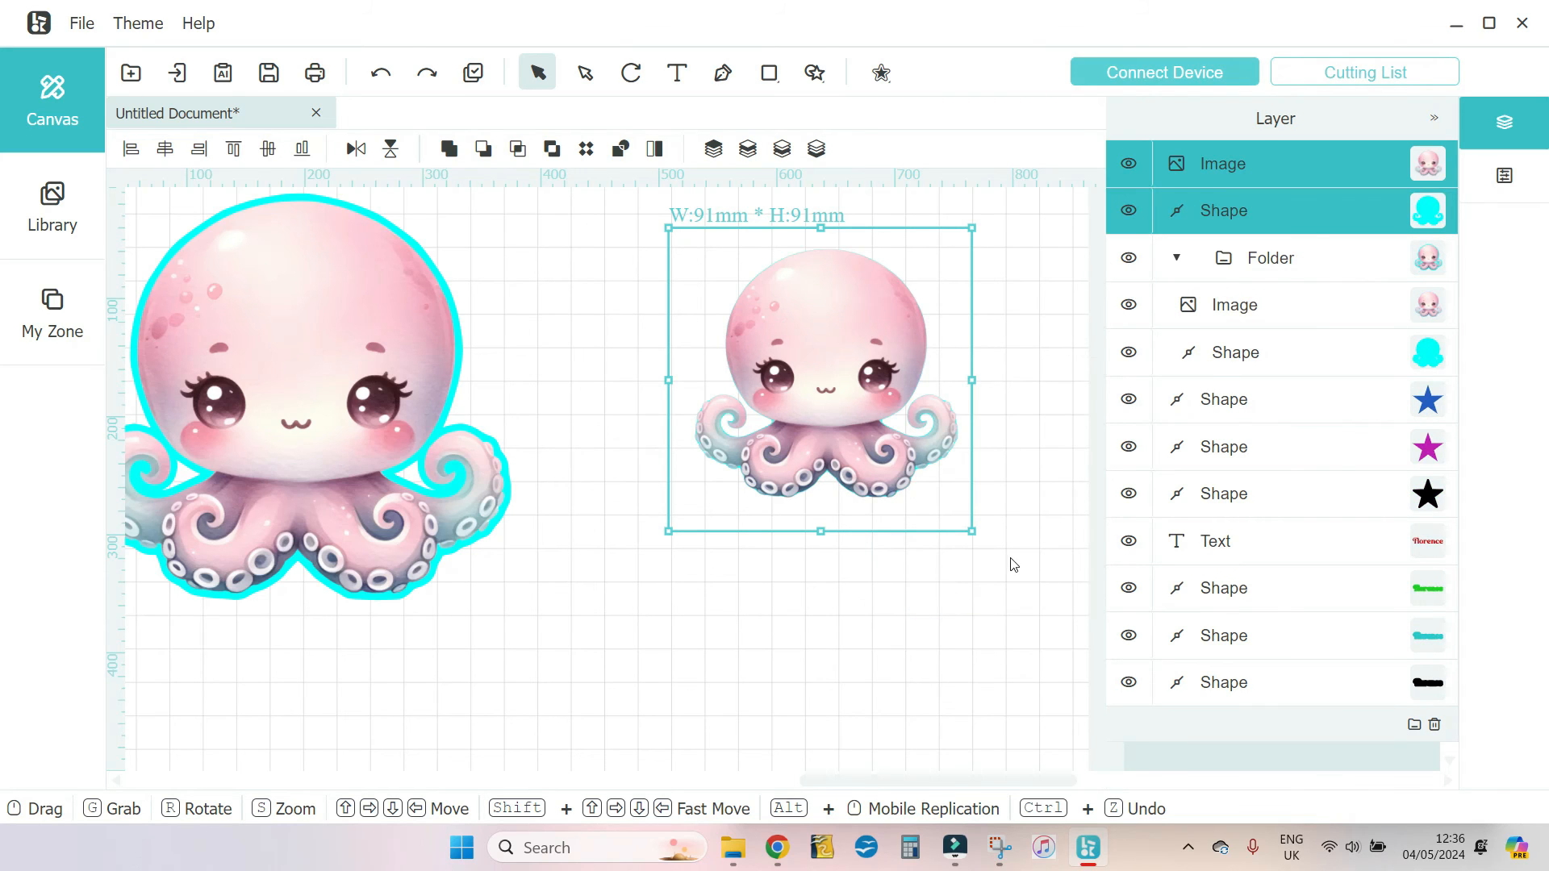
click(1363, 220)
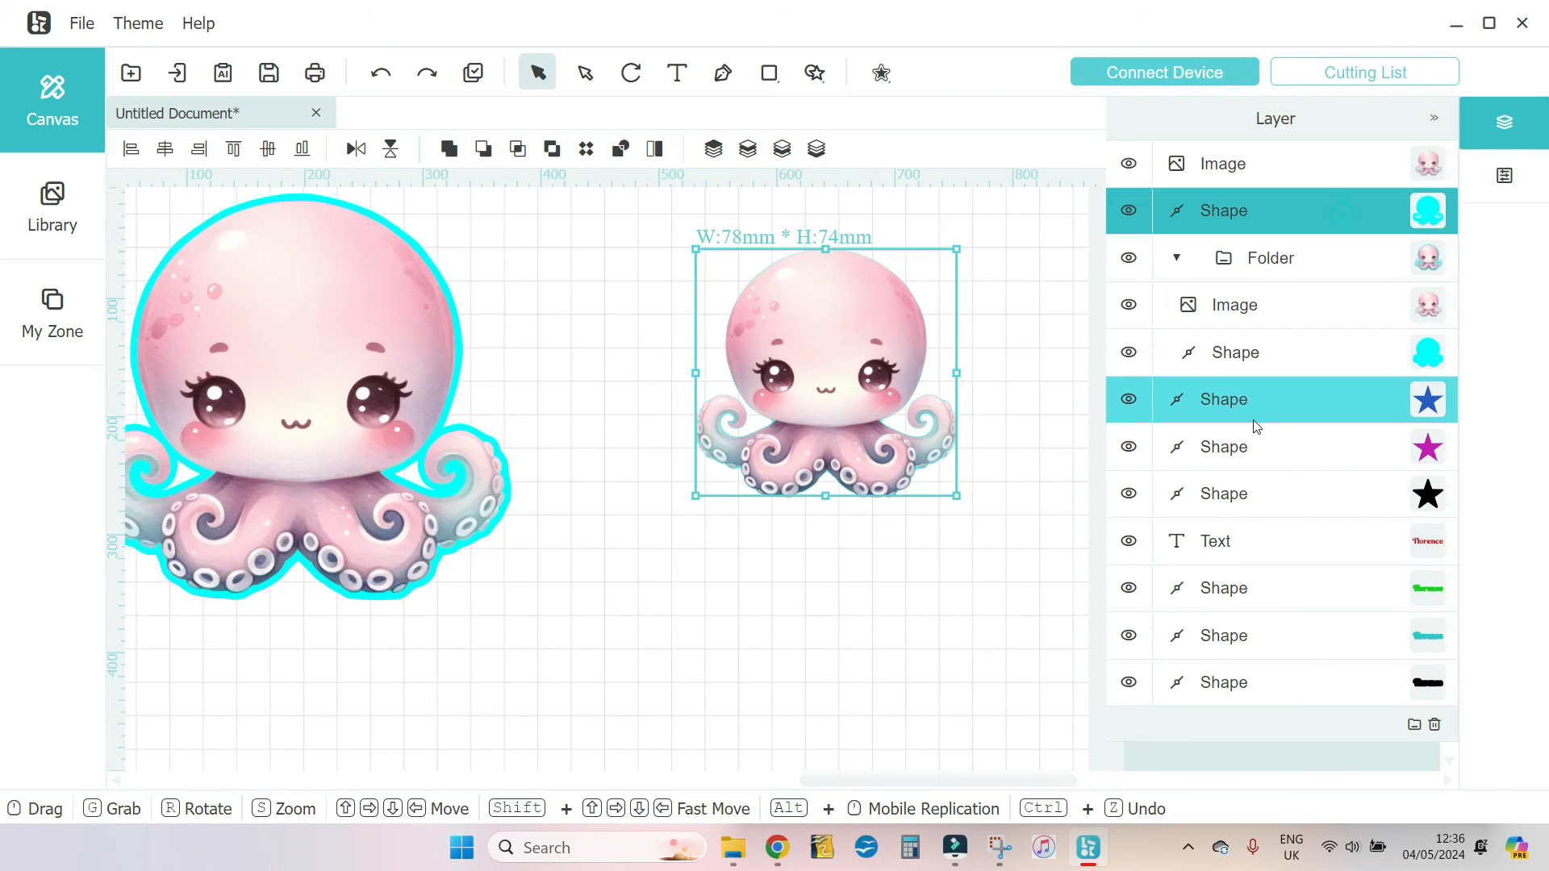
click(881, 72)
click(1217, 167)
click(1217, 166)
click(1217, 167)
click(1217, 166)
click(1217, 166)
click(1218, 166)
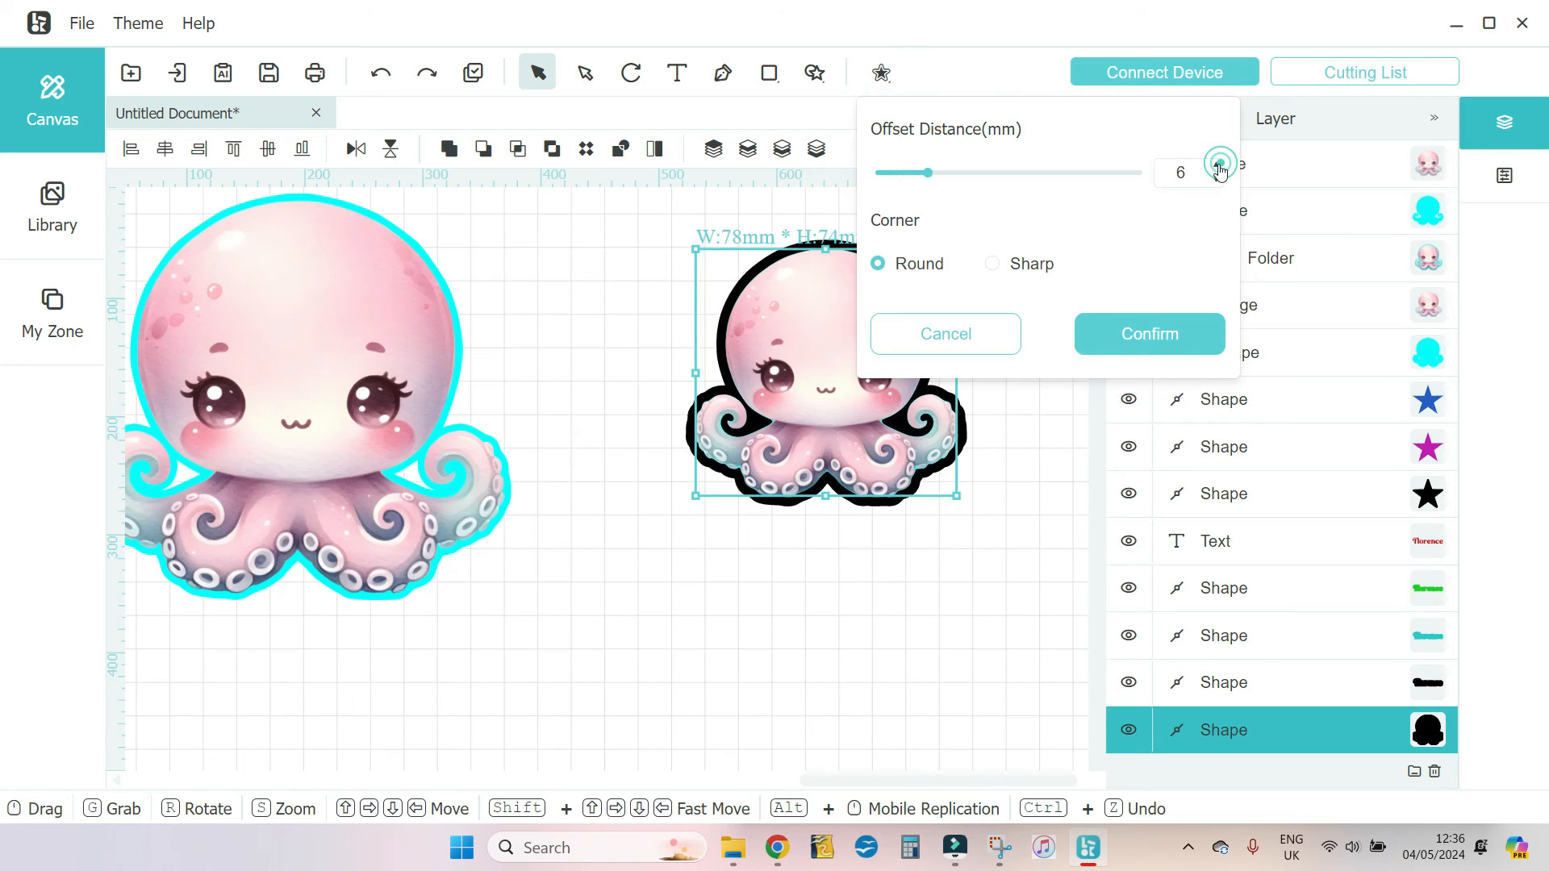
click(1134, 335)
click(1192, 447)
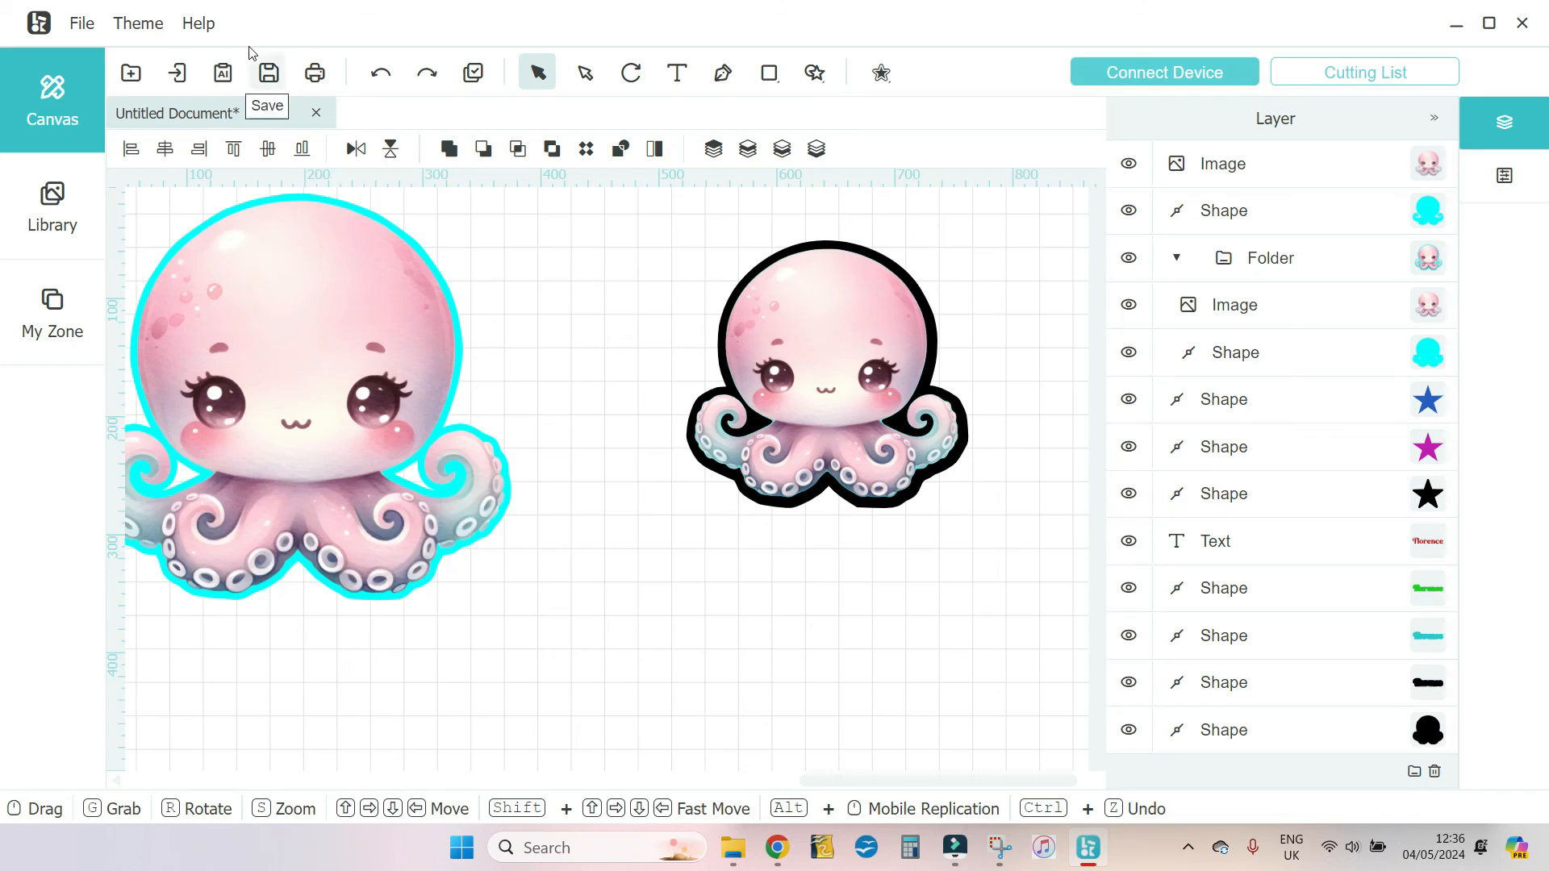
Switch the interface to the Dark theme
click(139, 23)
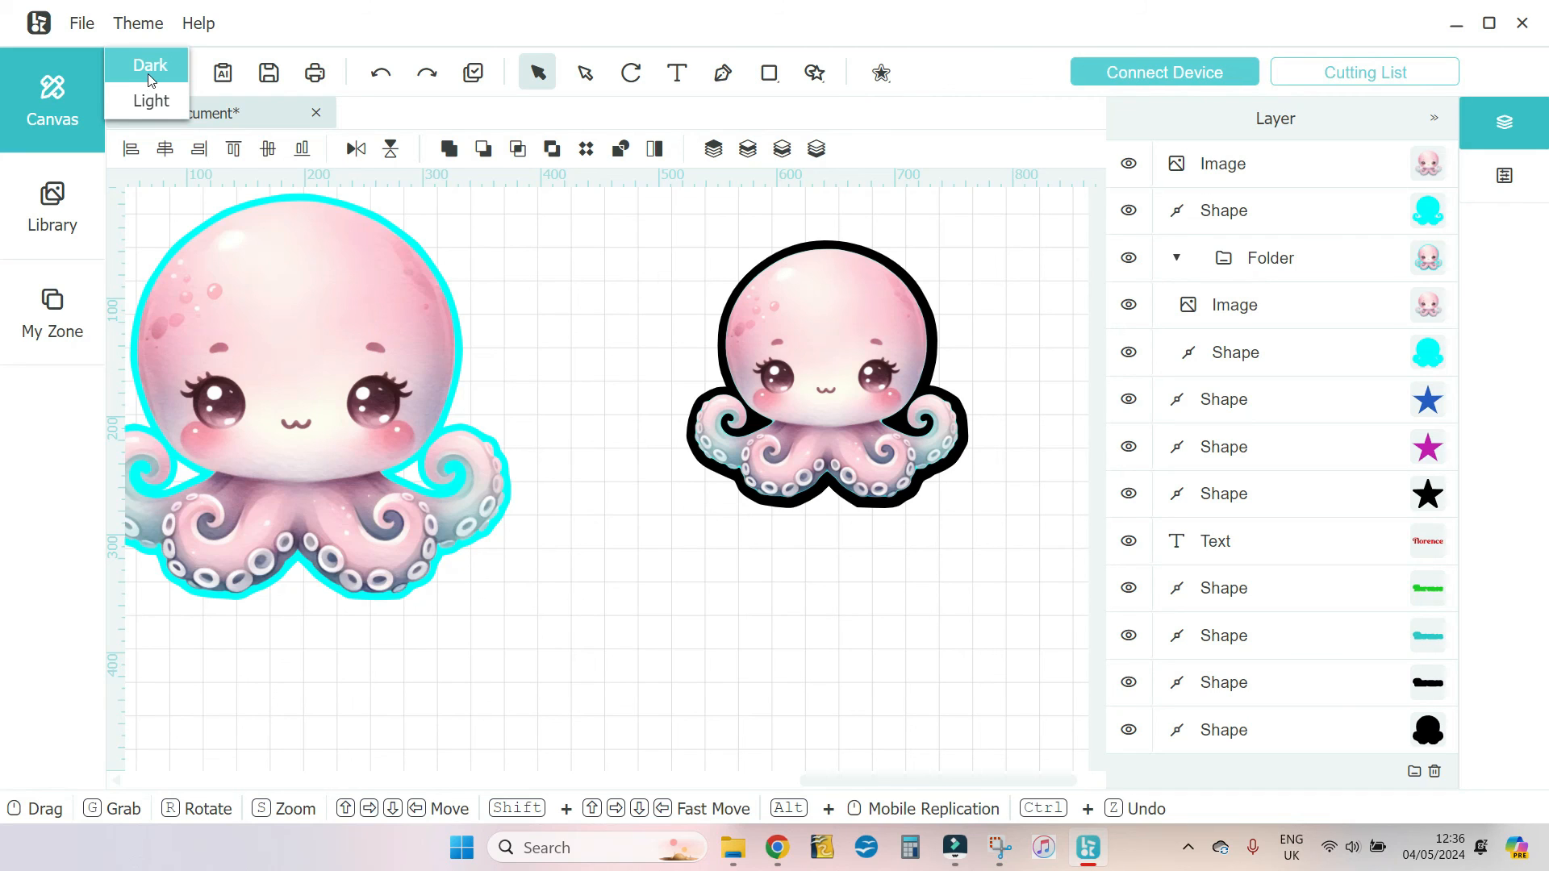
click(148, 71)
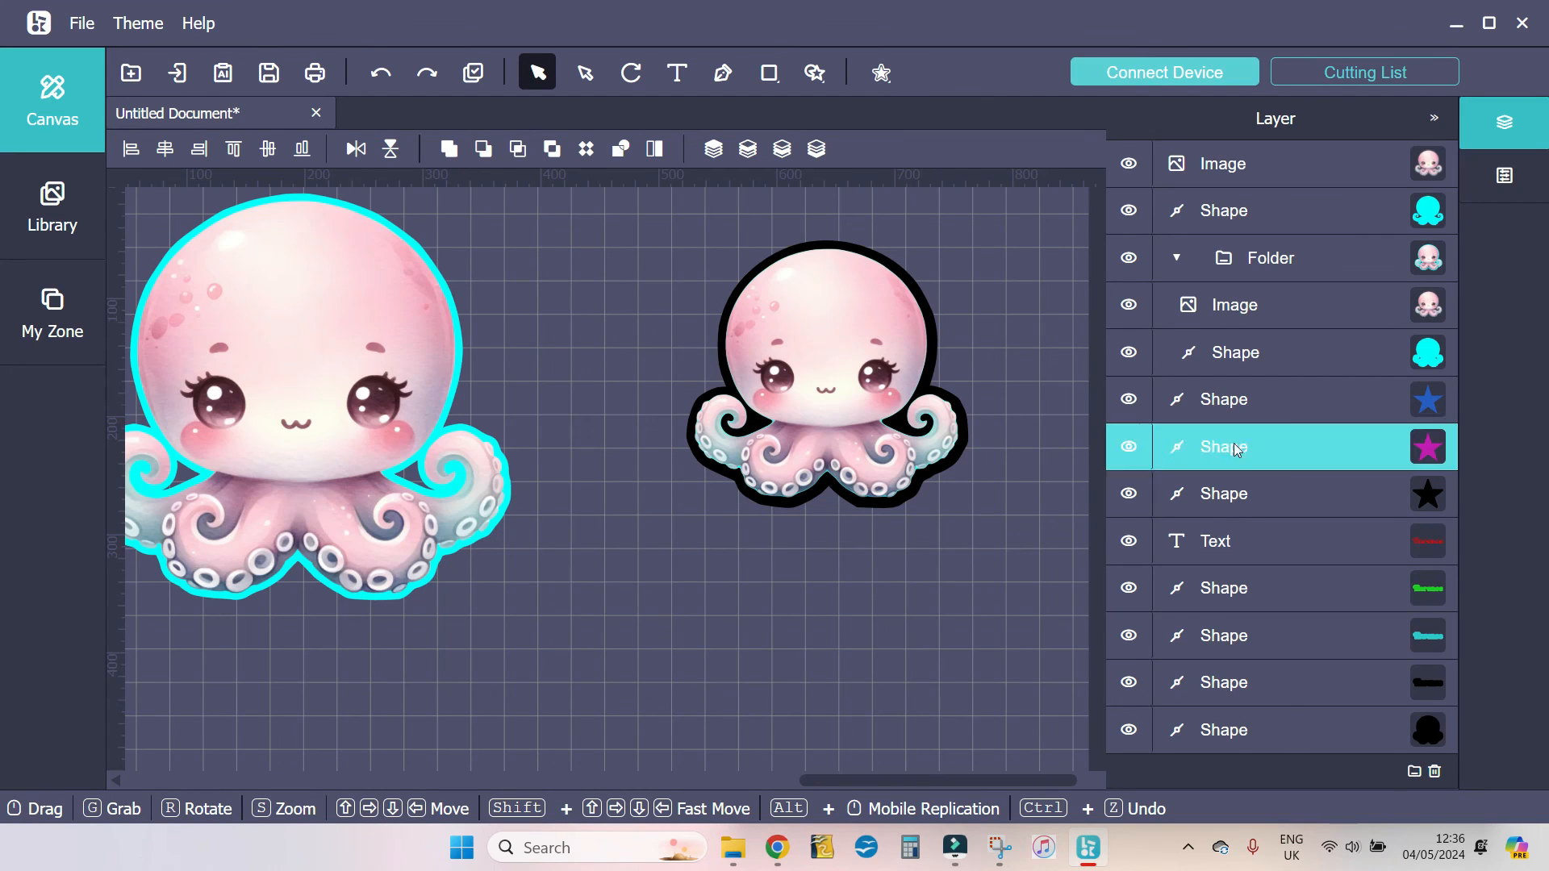
Move the black octopus offset directly below the smaller octopus's image in the layer order and fill it white, #ffffff
click(1305, 737)
drag(1311, 744, 1291, 196)
click(1505, 176)
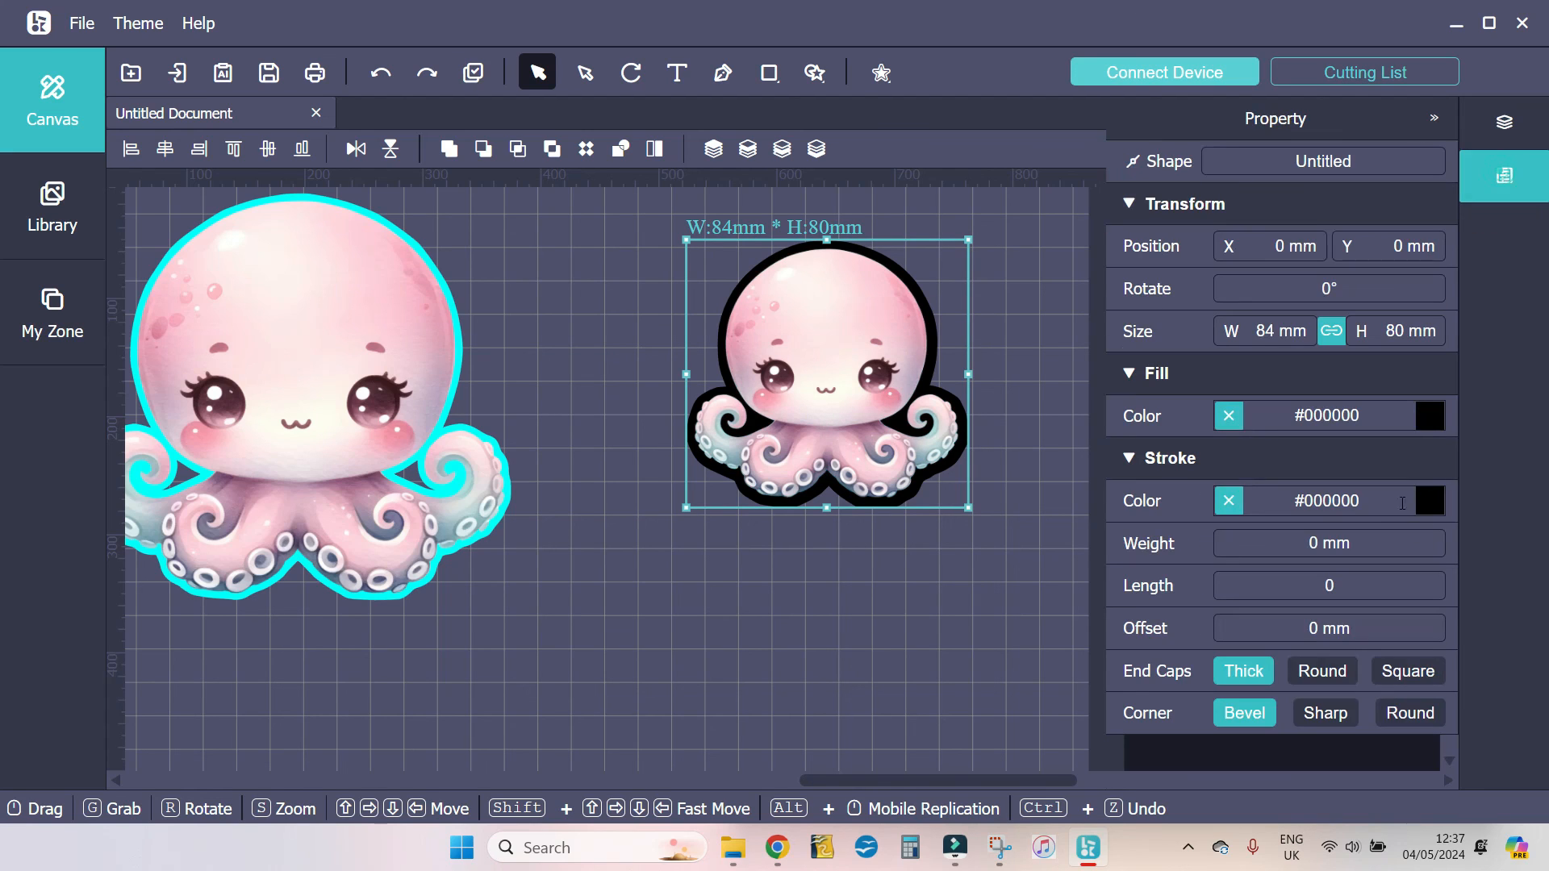
click(1421, 417)
click(1252, 715)
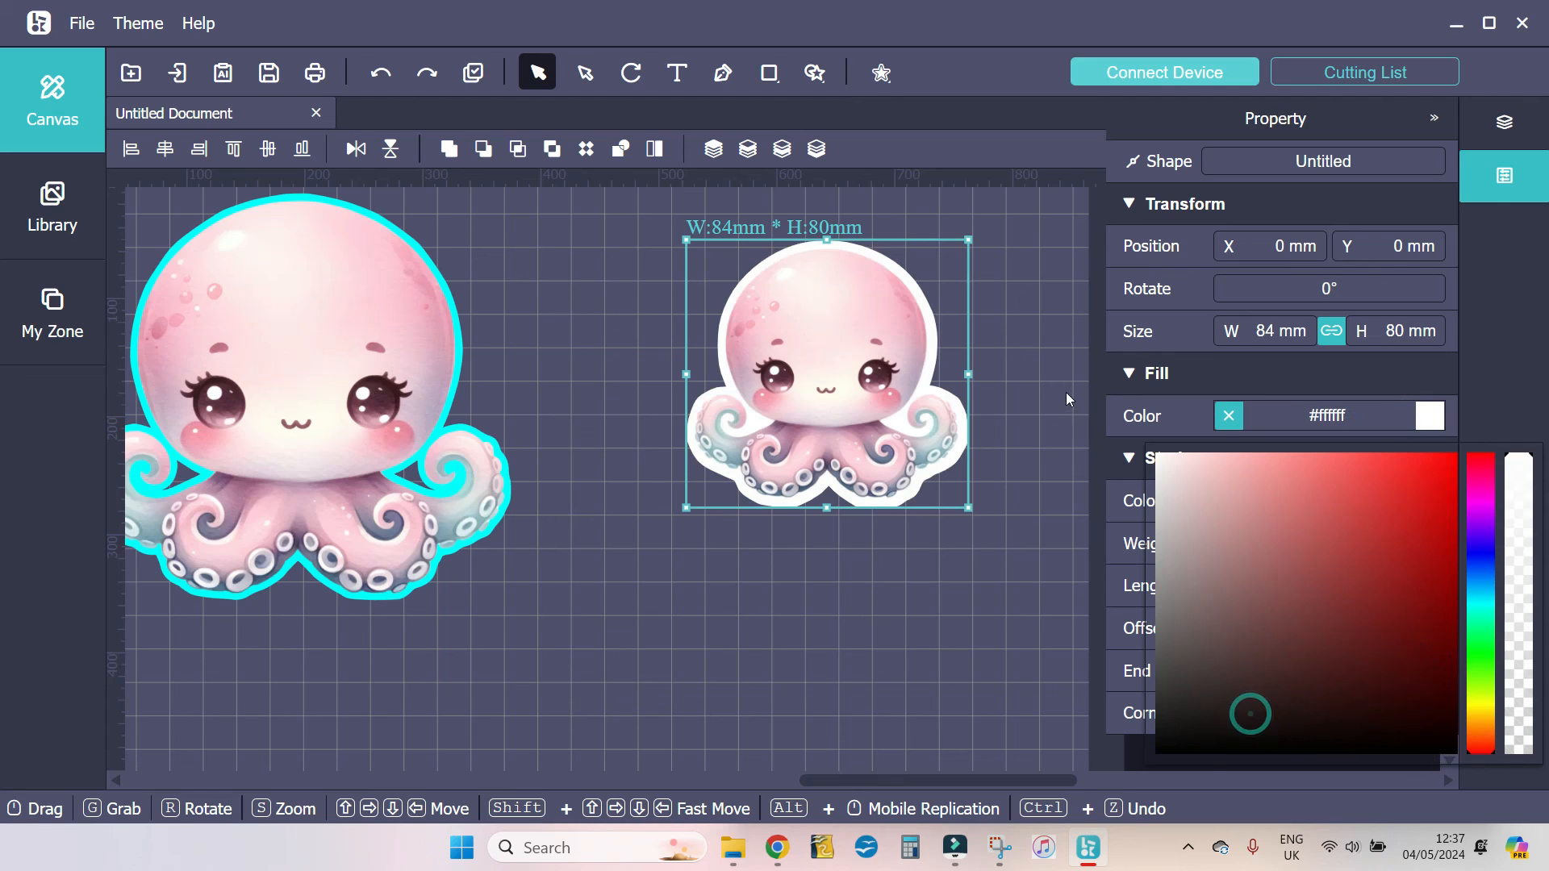
click(1066, 393)
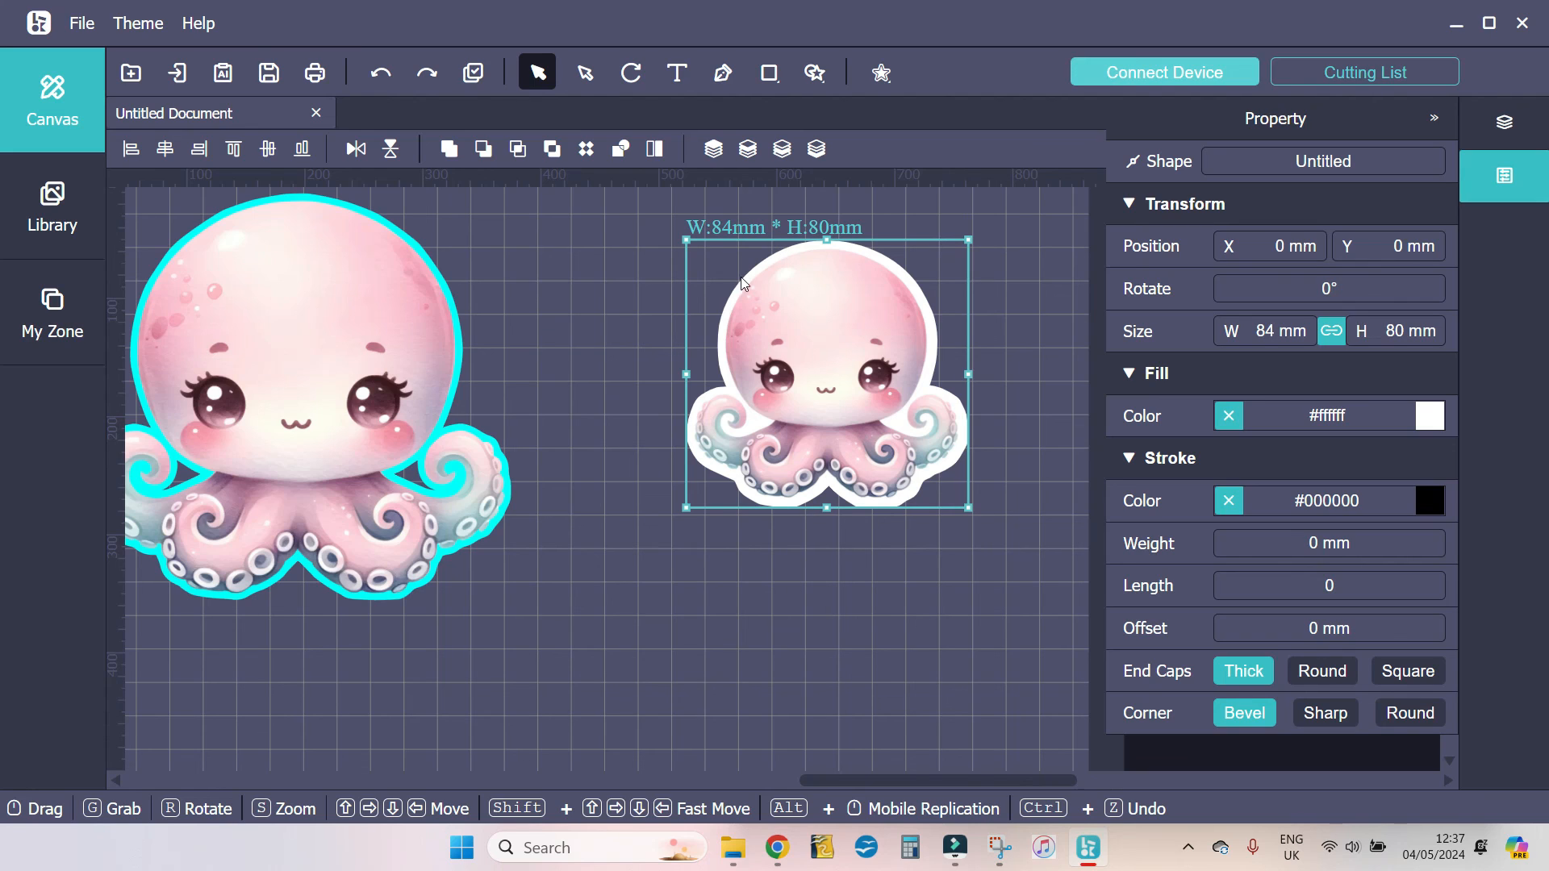
click(1021, 406)
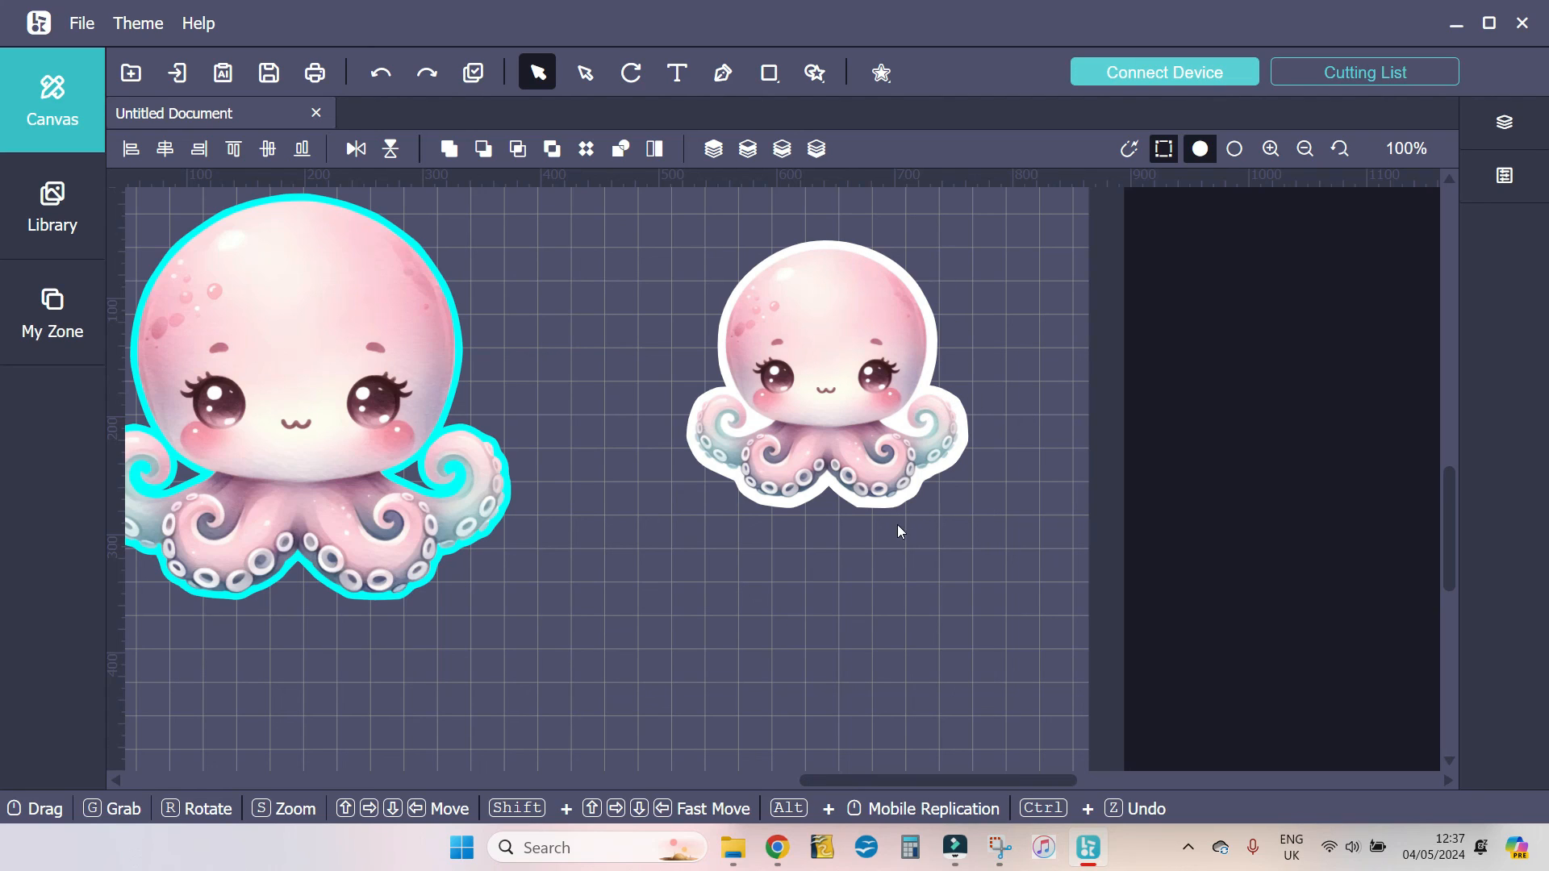
Switch the interface back to the Light theme and bring the text, star and both octopus designs into view together
click(137, 37)
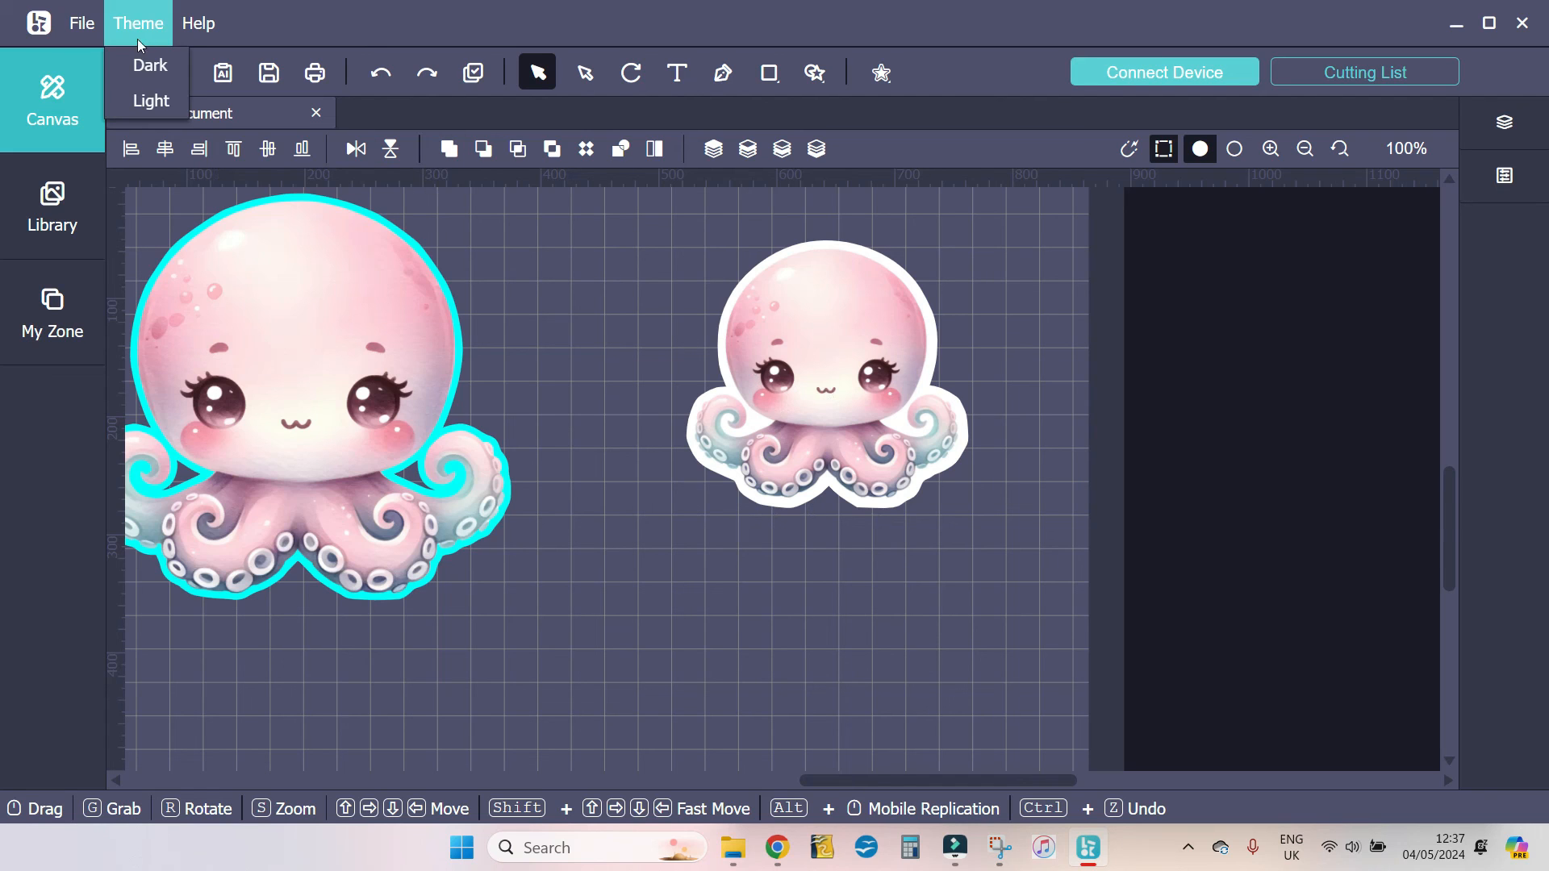
click(147, 103)
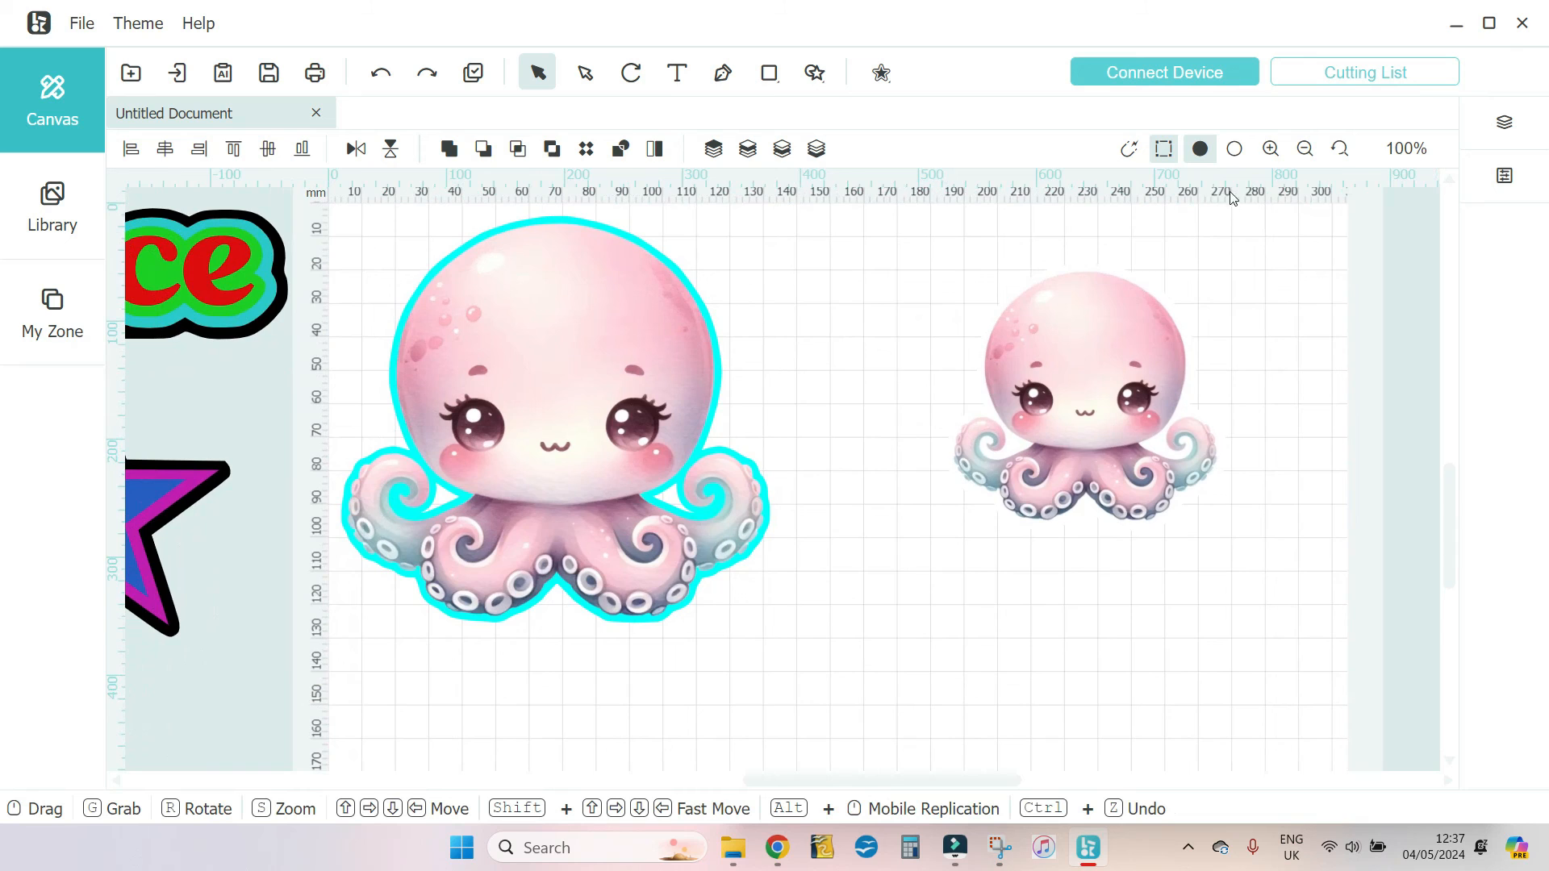
click(1304, 150)
click(1304, 150)
drag(619, 595, 907, 616)
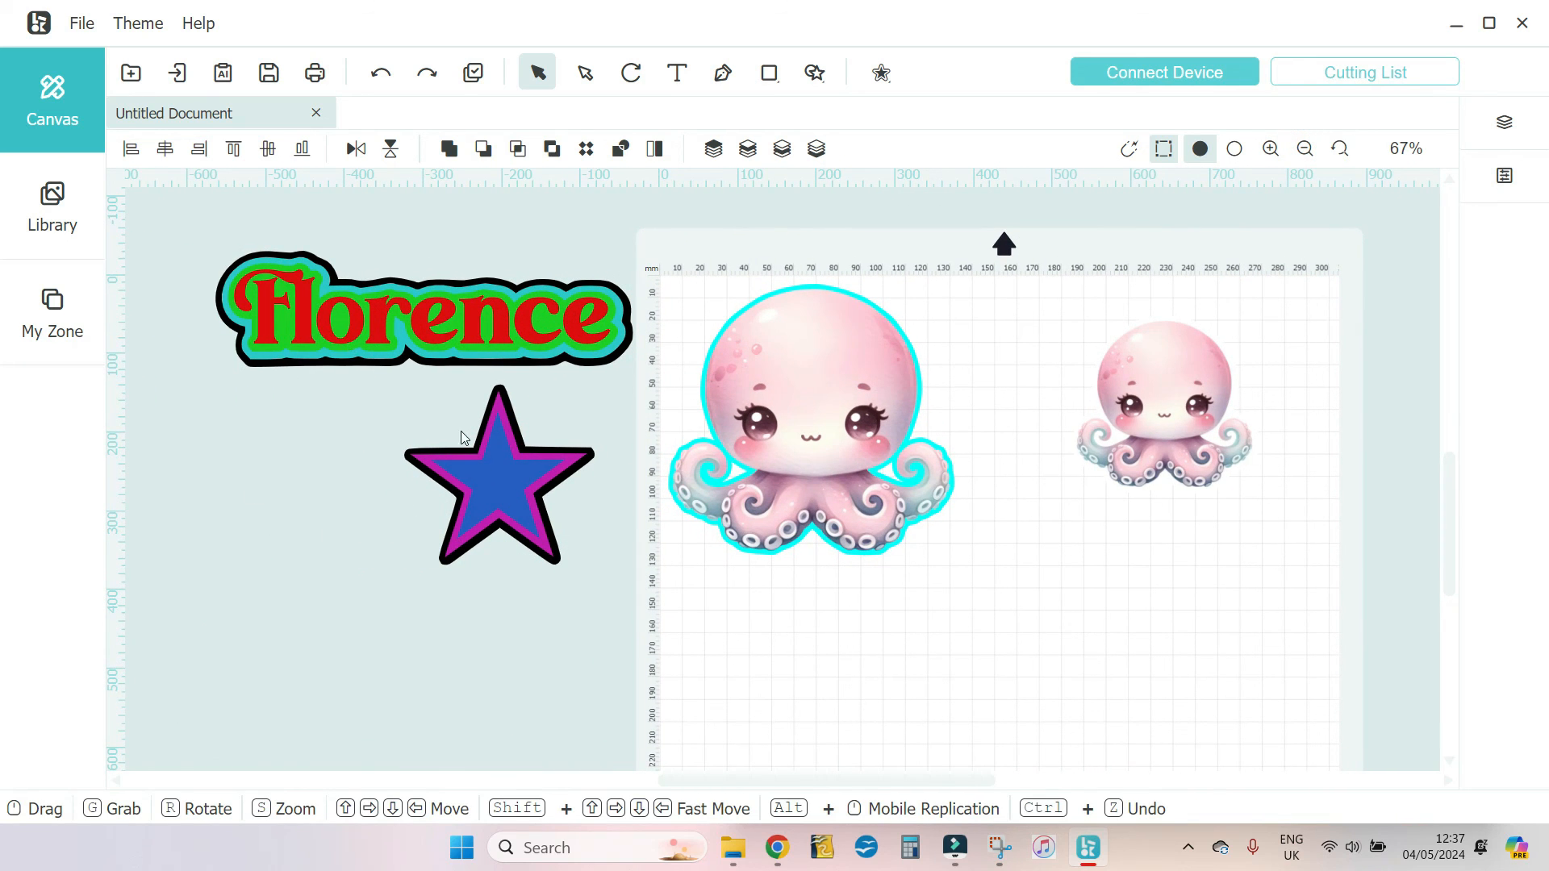